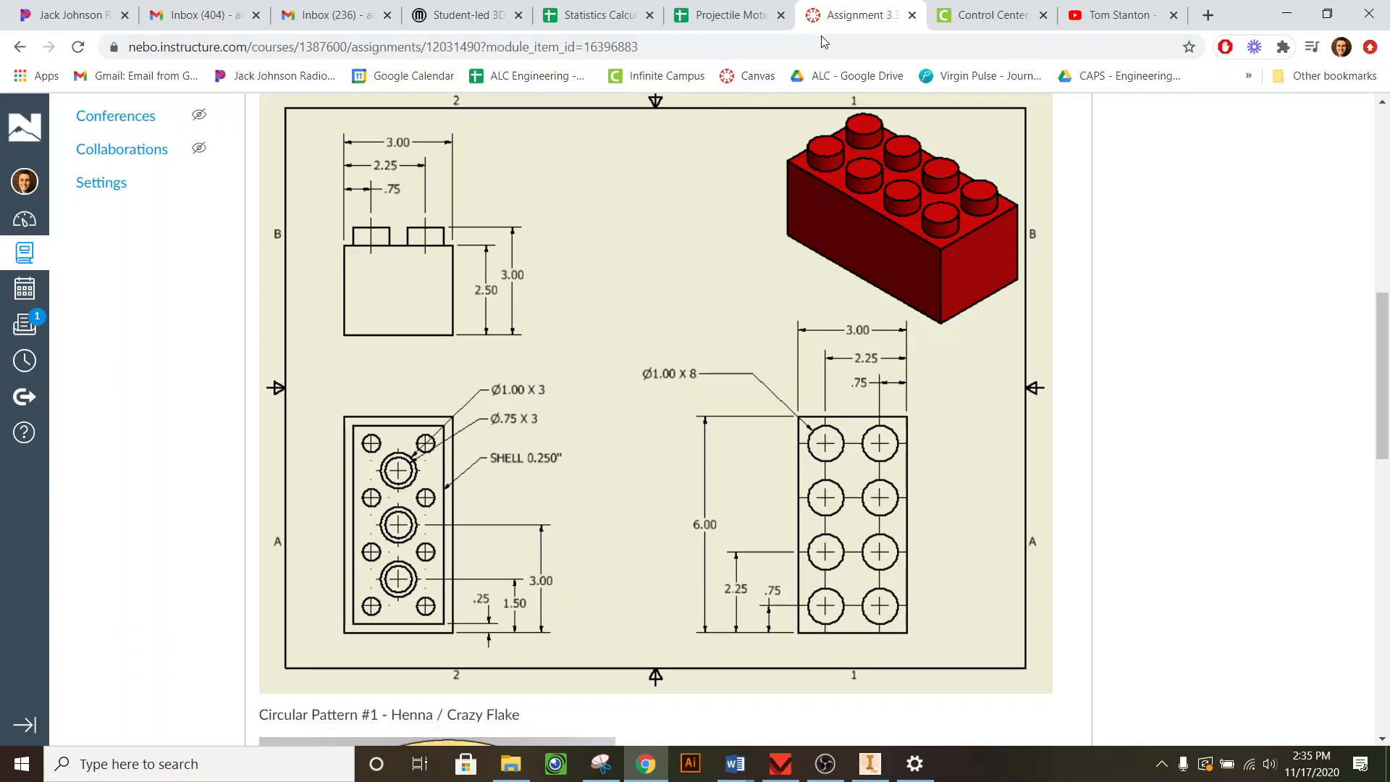
- Open the LEGO brick drawing from the assignment page as a separate image
{"action": "right_click", "coordinate": [732, 228]}
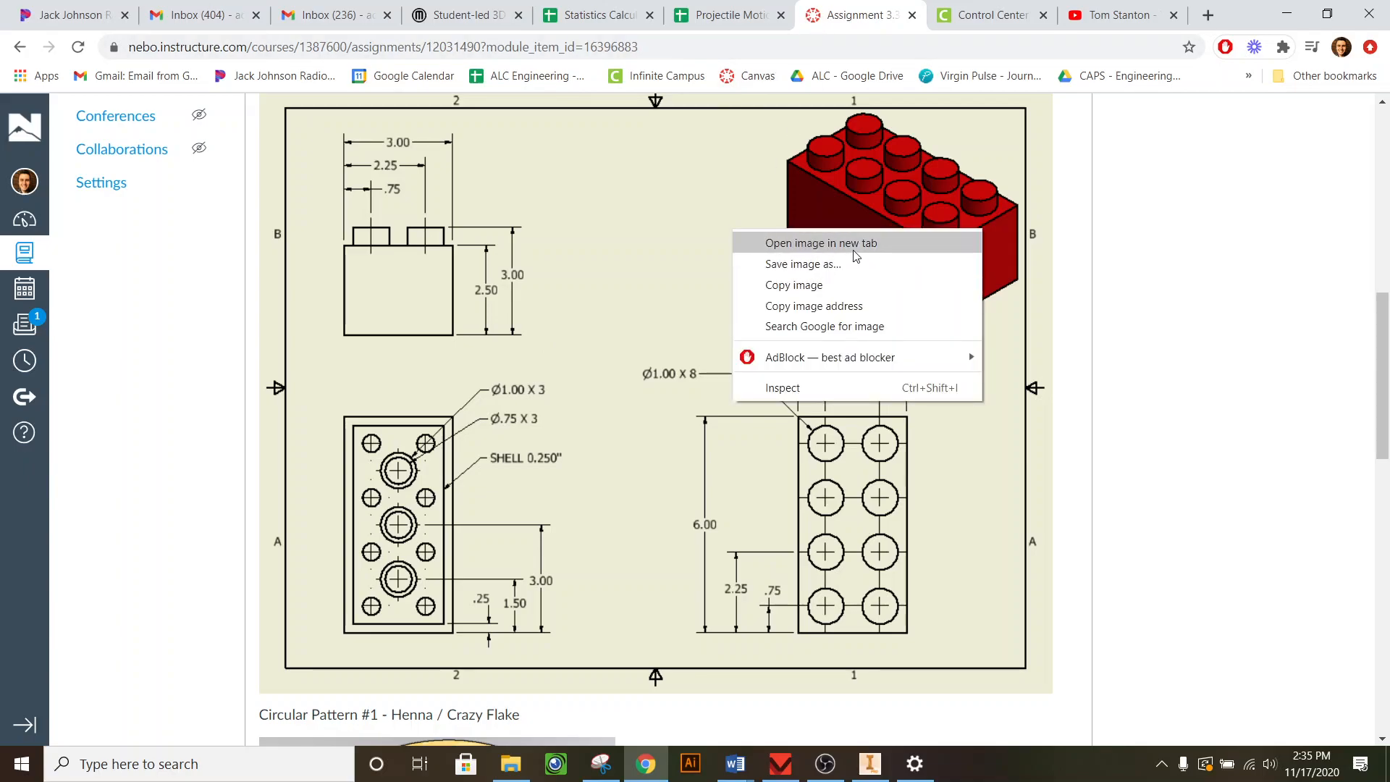
{"action": "left_click", "coordinate": [861, 253]}
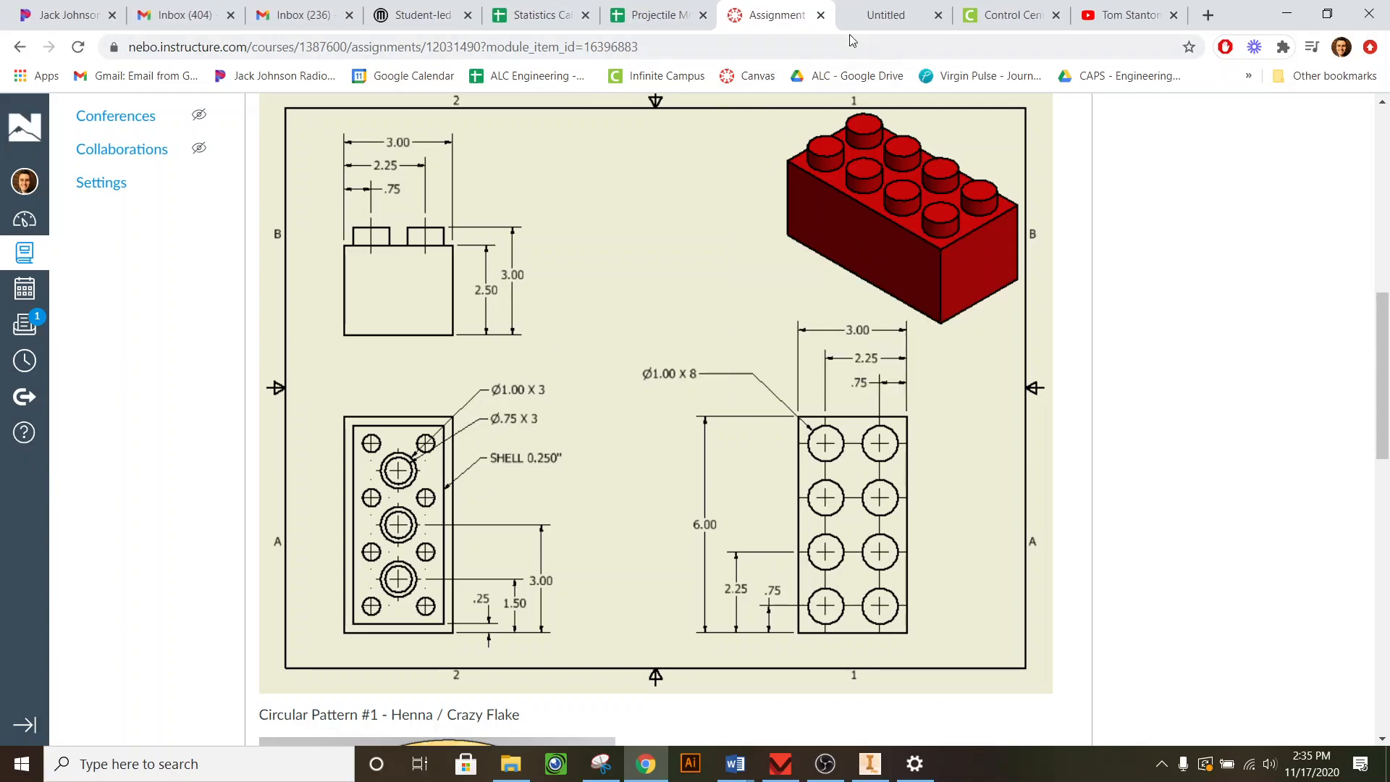
{"action": "left_click", "coordinate": [174, 734]}
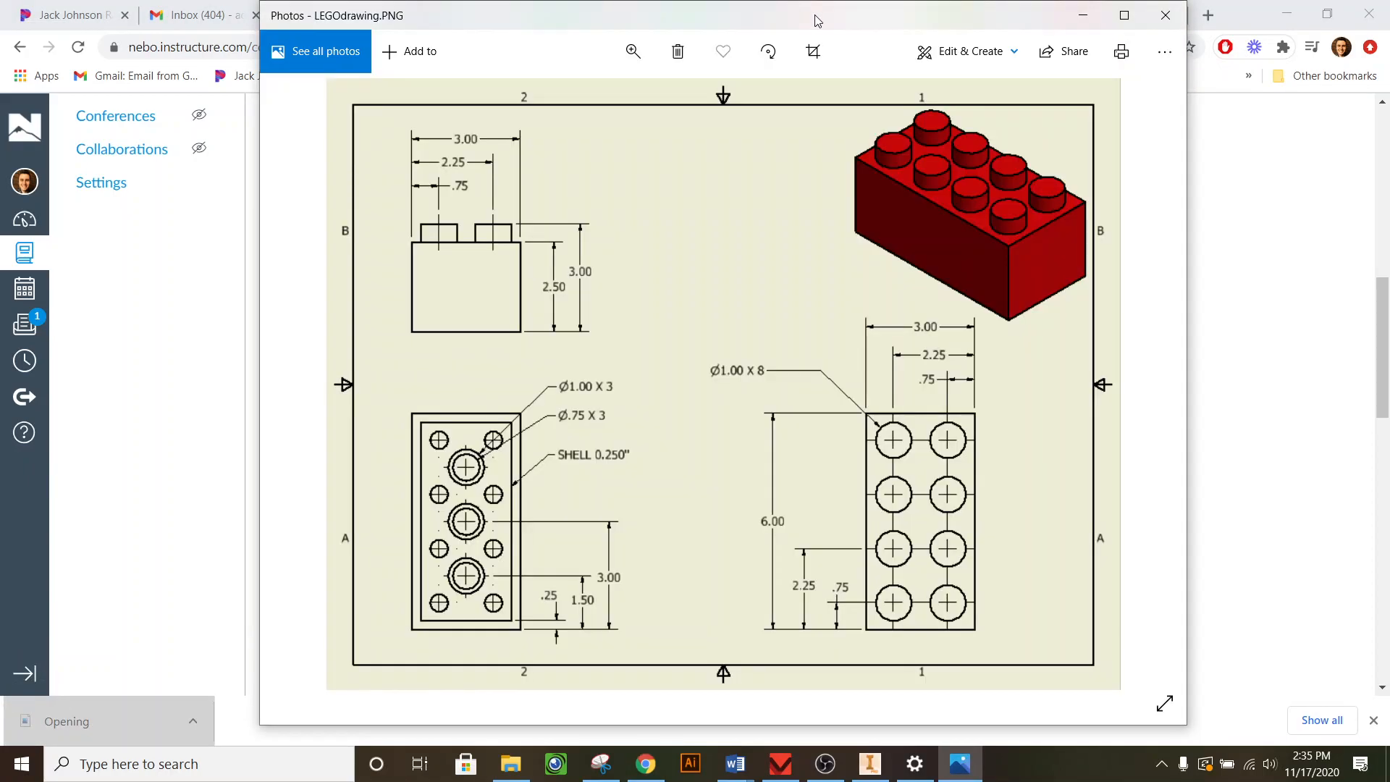
- Arrange the LEGO drawing and Autodesk Inventor side by side, giving Inventor the wider share of the screen
{"action": "mouse_move", "coordinate": [825, 18]}
{"action": "left_mouse_down"}
{"action": "mouse_move", "coordinate": [762, 100]}
{"action": "mouse_move", "coordinate": [0, 224]}
{"action": "left_mouse_up"}
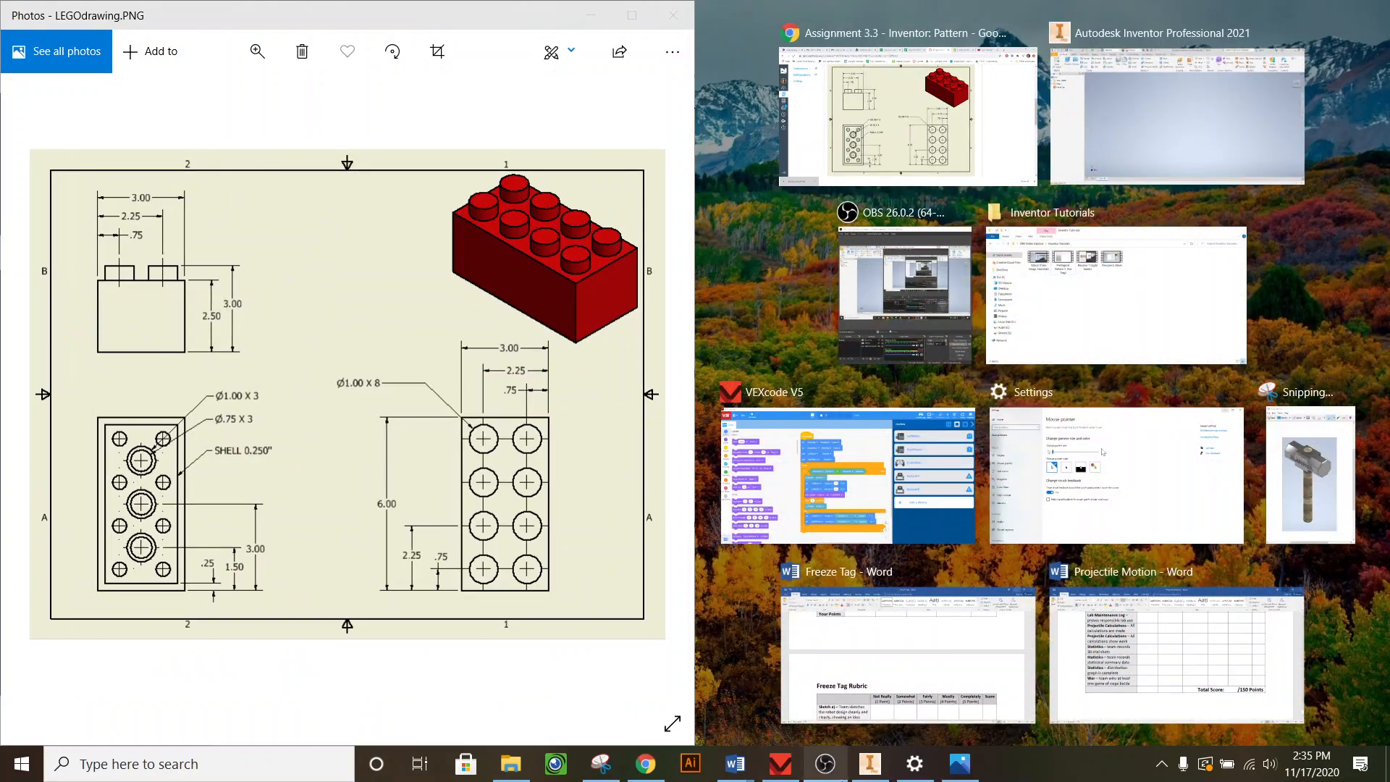
{"action": "left_click", "coordinate": [1180, 156]}
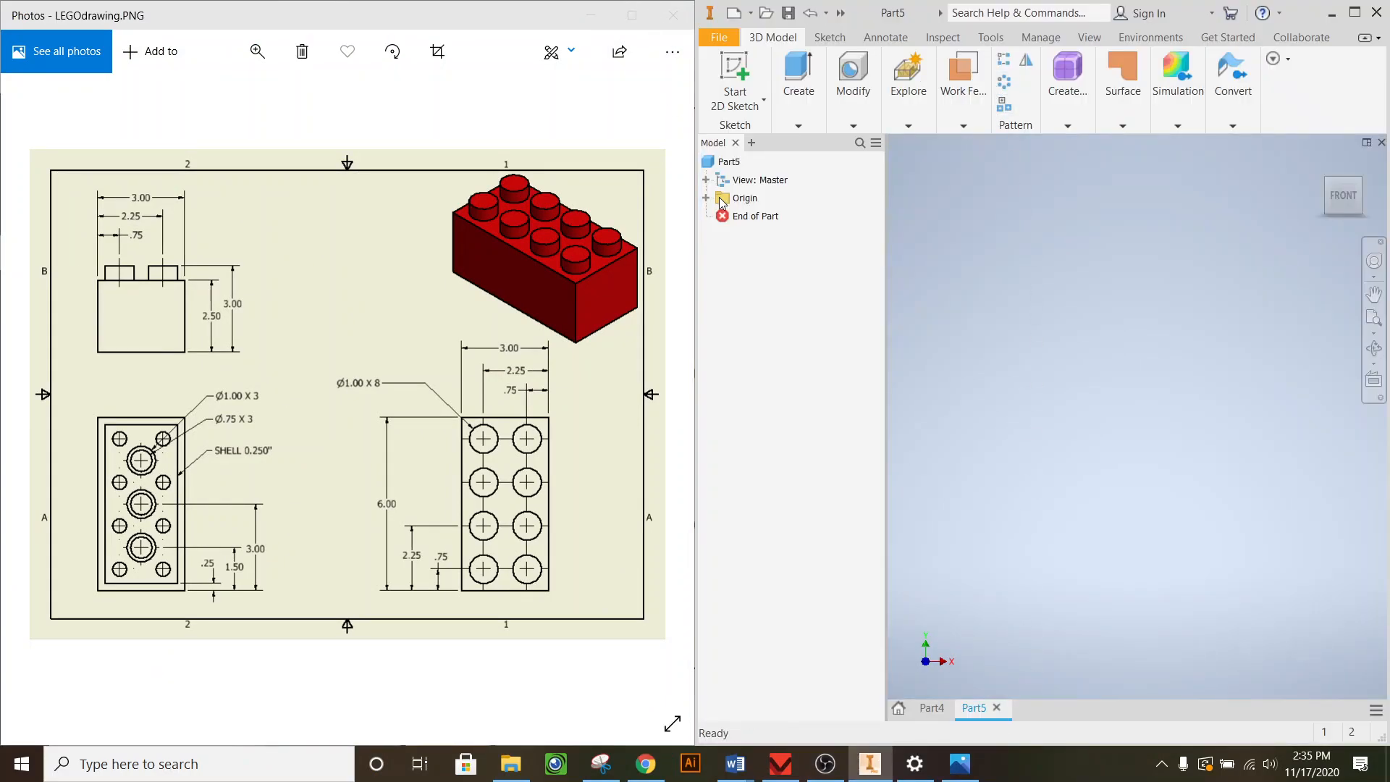
{"action": "left_click_drag", "start_coordinate": [668, 285], "coordinate": [572, 296]}
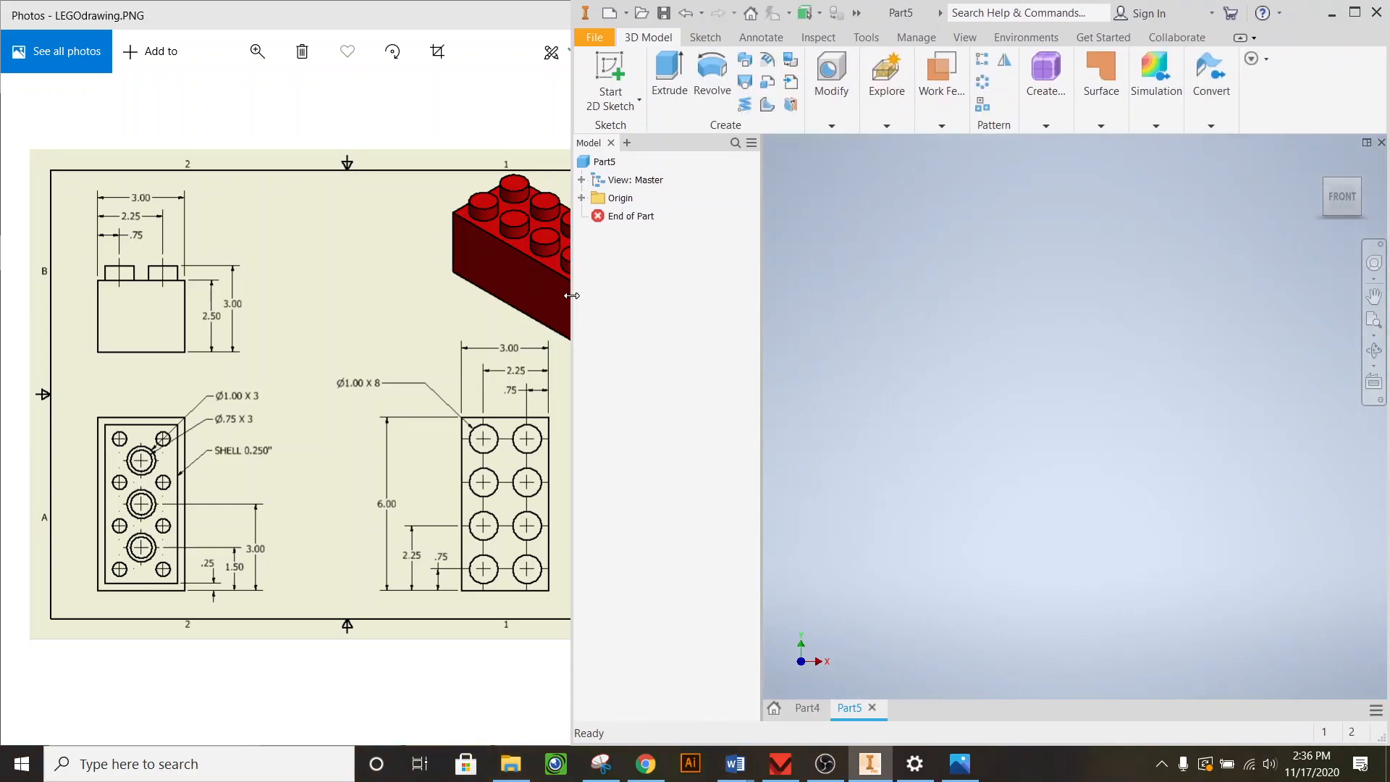
{"action": "left_click", "coordinate": [499, 119]}
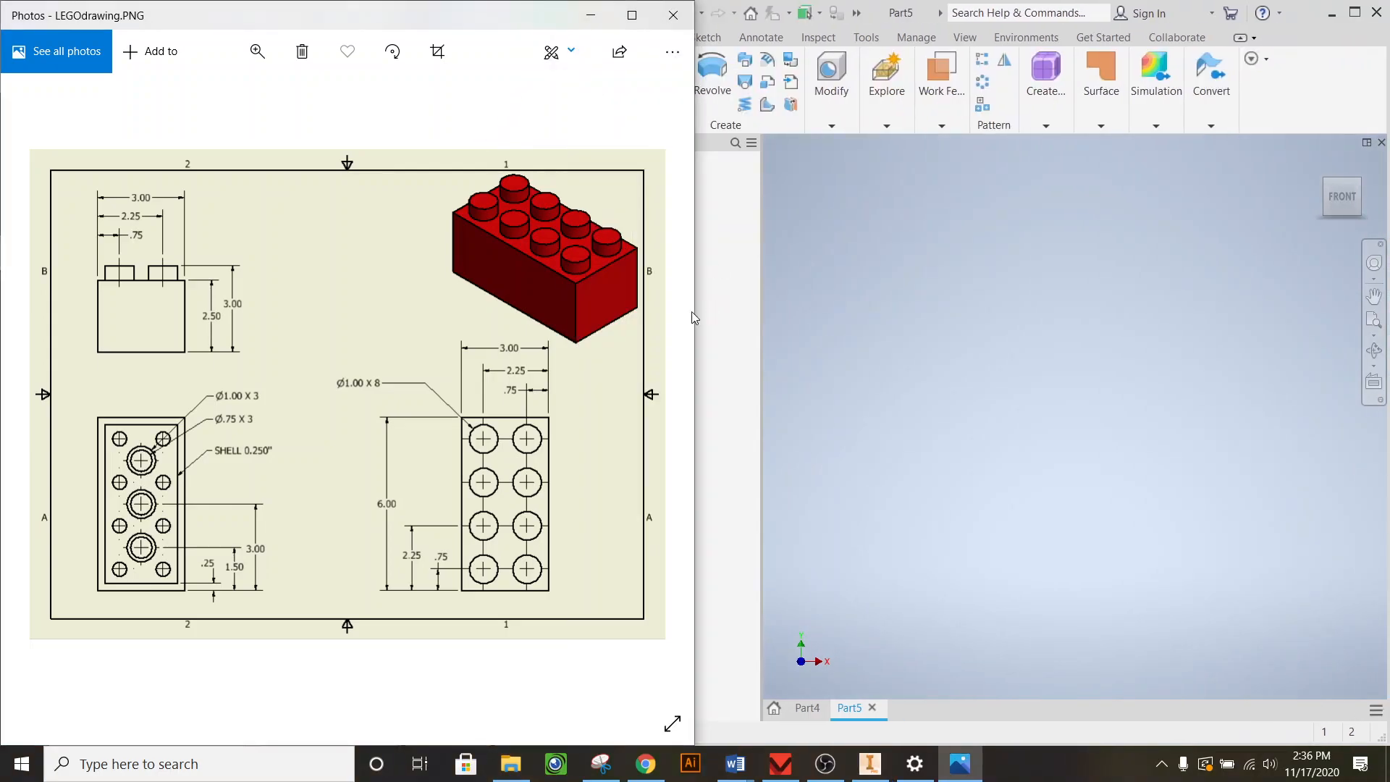
{"action": "mouse_move", "coordinate": [694, 325]}
{"action": "left_mouse_down"}
{"action": "mouse_move", "coordinate": [553, 327]}
{"action": "mouse_move", "coordinate": [535, 330]}
{"action": "mouse_move", "coordinate": [536, 350]}
{"action": "left_mouse_up"}
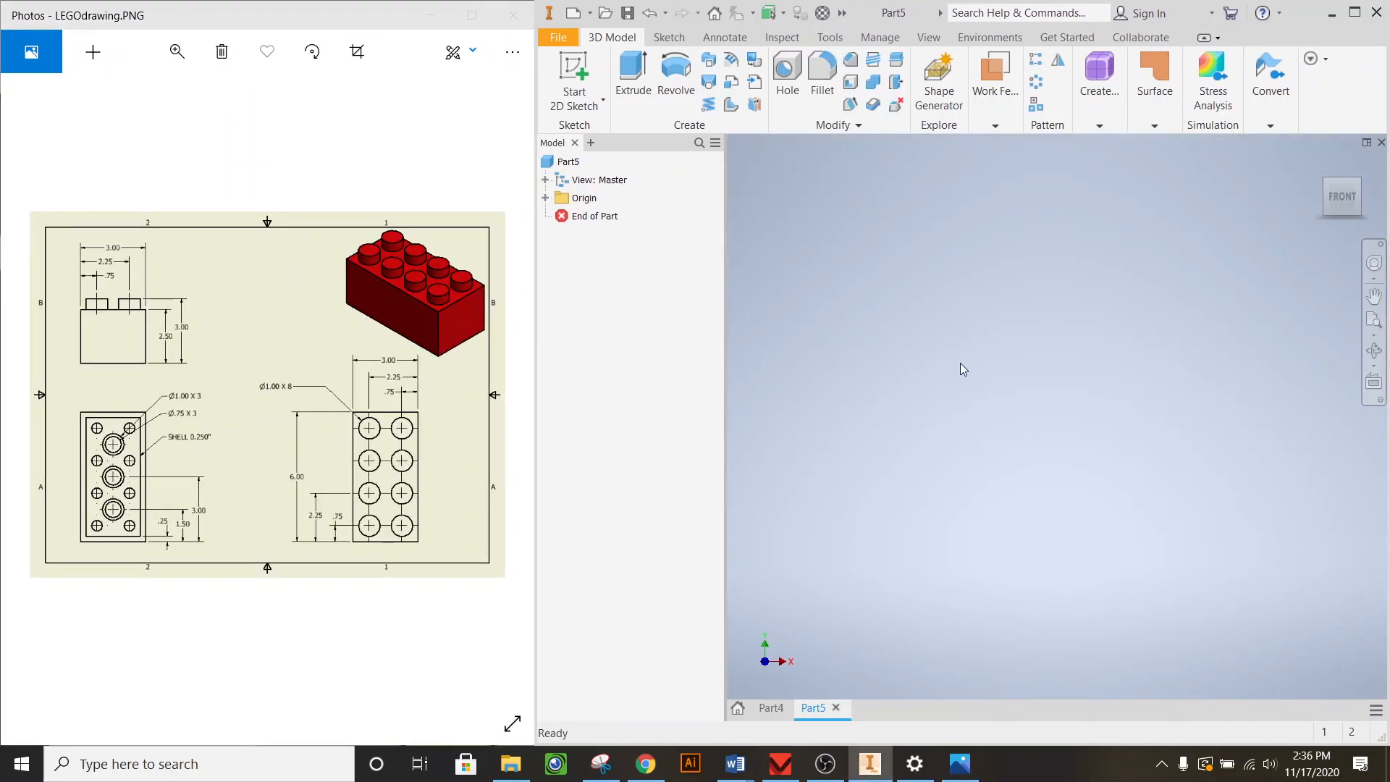
- Sketch a 6 in by 3 in rectangle on the horizontal XZ plane with one corner at the origin, and finish the sketch
{"action": "left_click", "coordinate": [585, 66]}
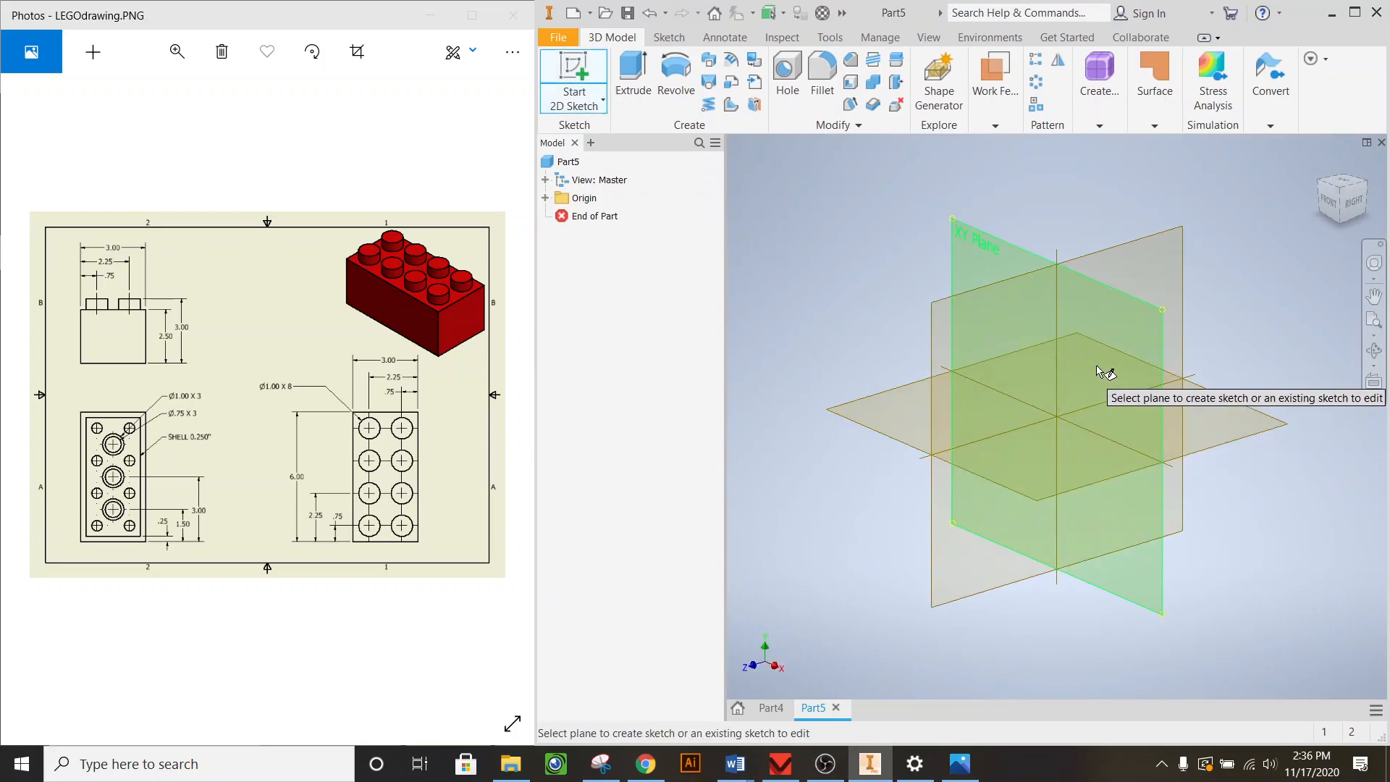
{"action": "left_click", "coordinate": [1066, 441]}
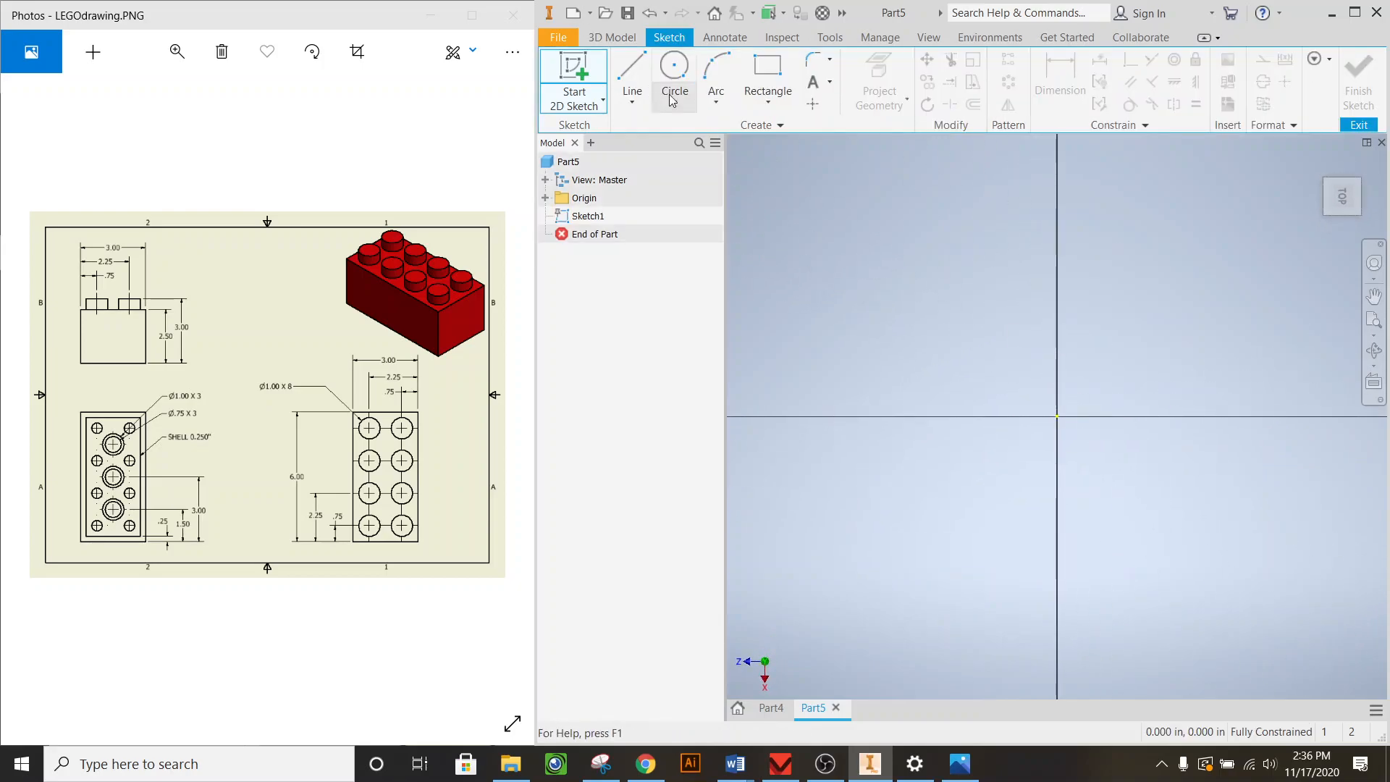
{"action": "left_click", "coordinate": [786, 93]}
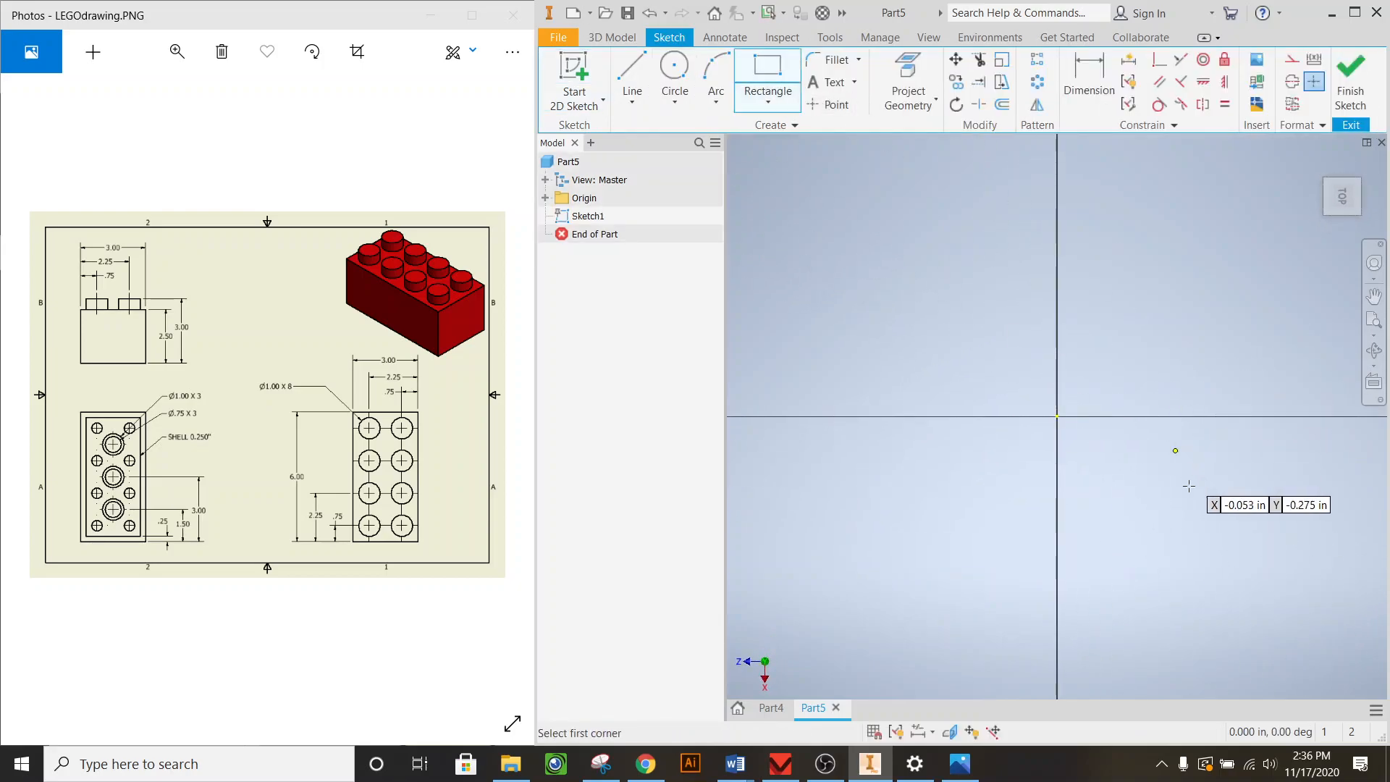
{"action": "left_click", "coordinate": [1058, 417]}
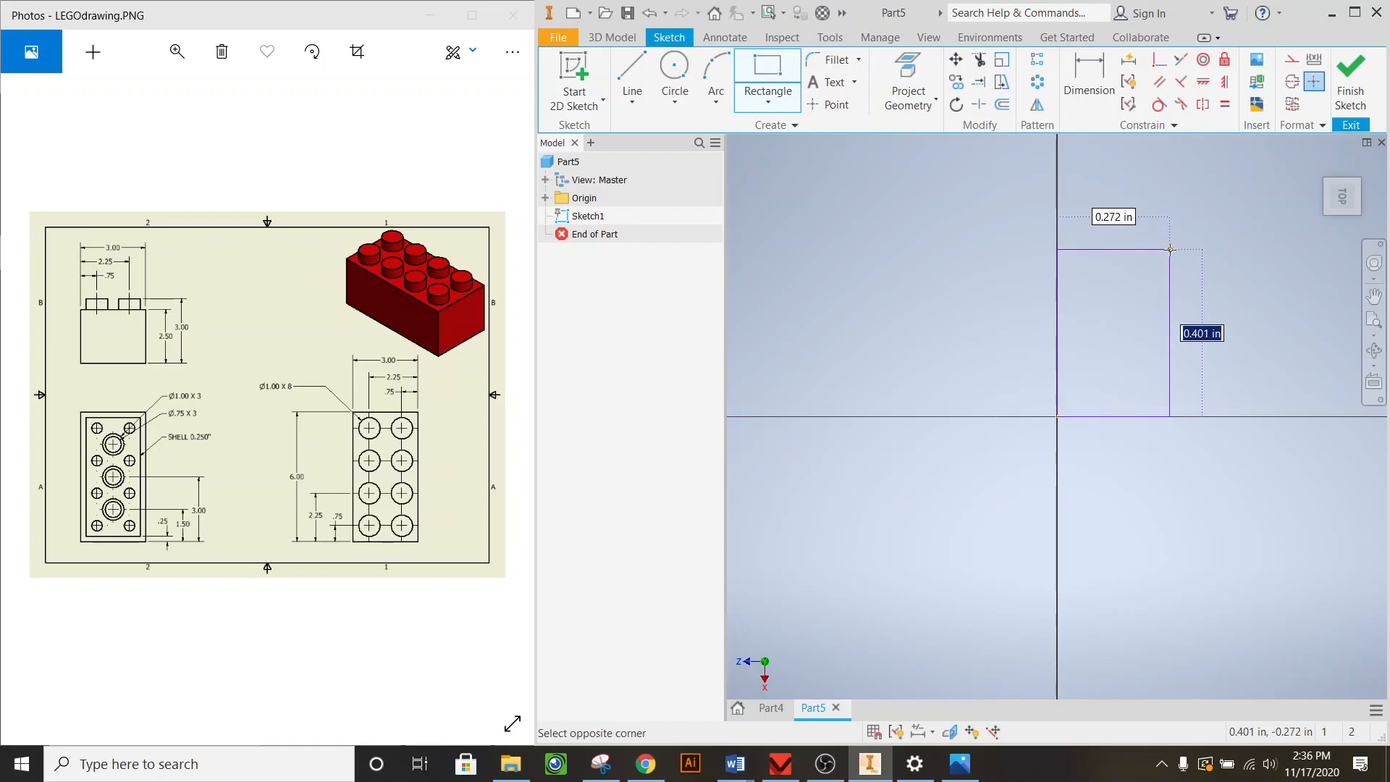
{"action": "type", "text": "6"}
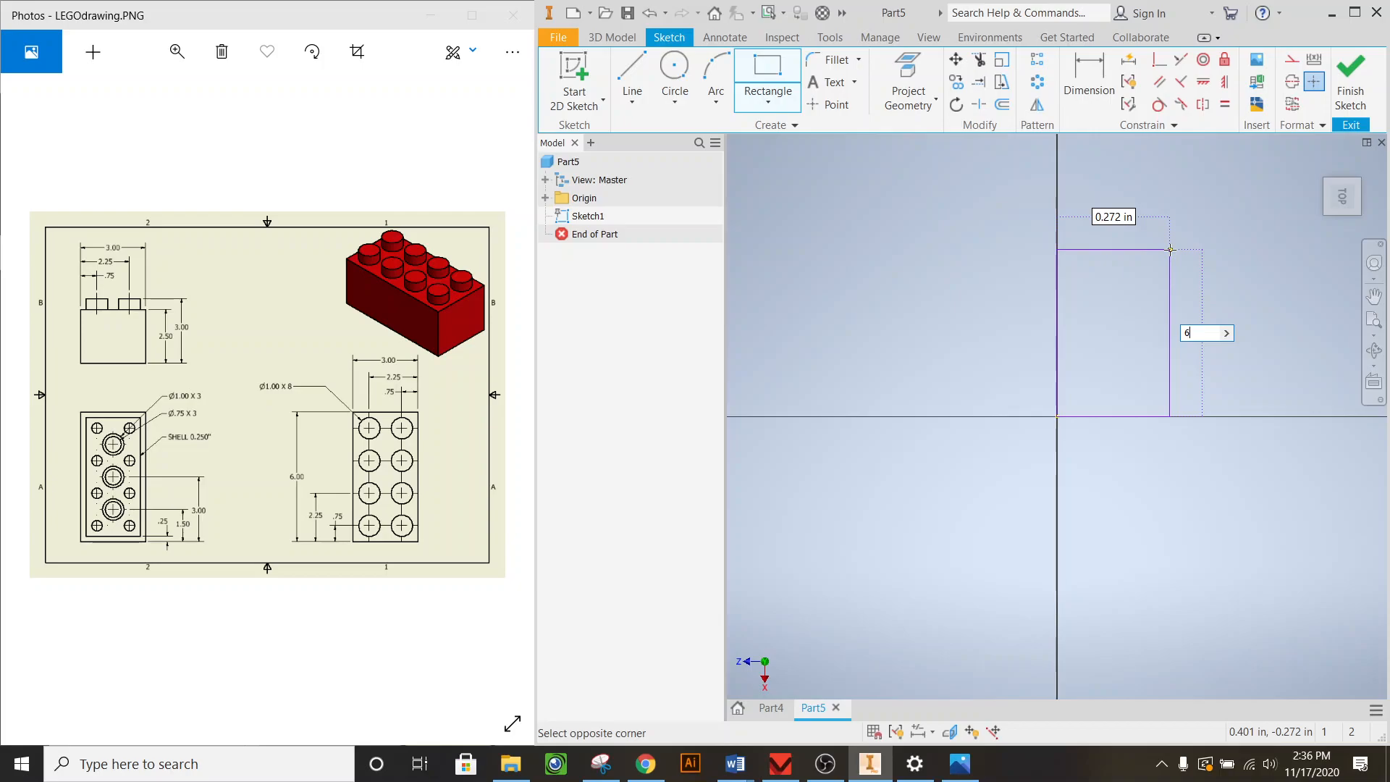
{"action": "key", "text": "Tab"}
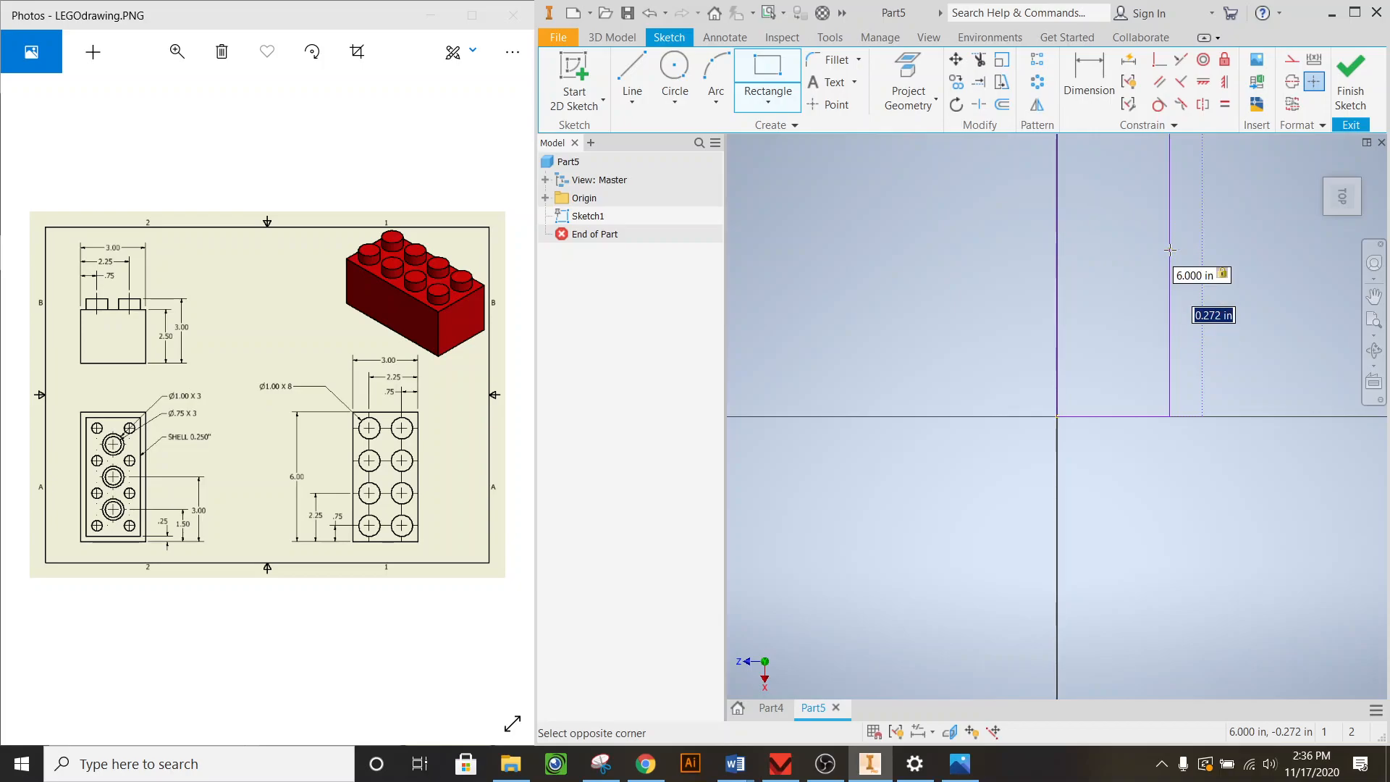
{"action": "type", "text": "3"}
{"action": "key", "text": "Return"}
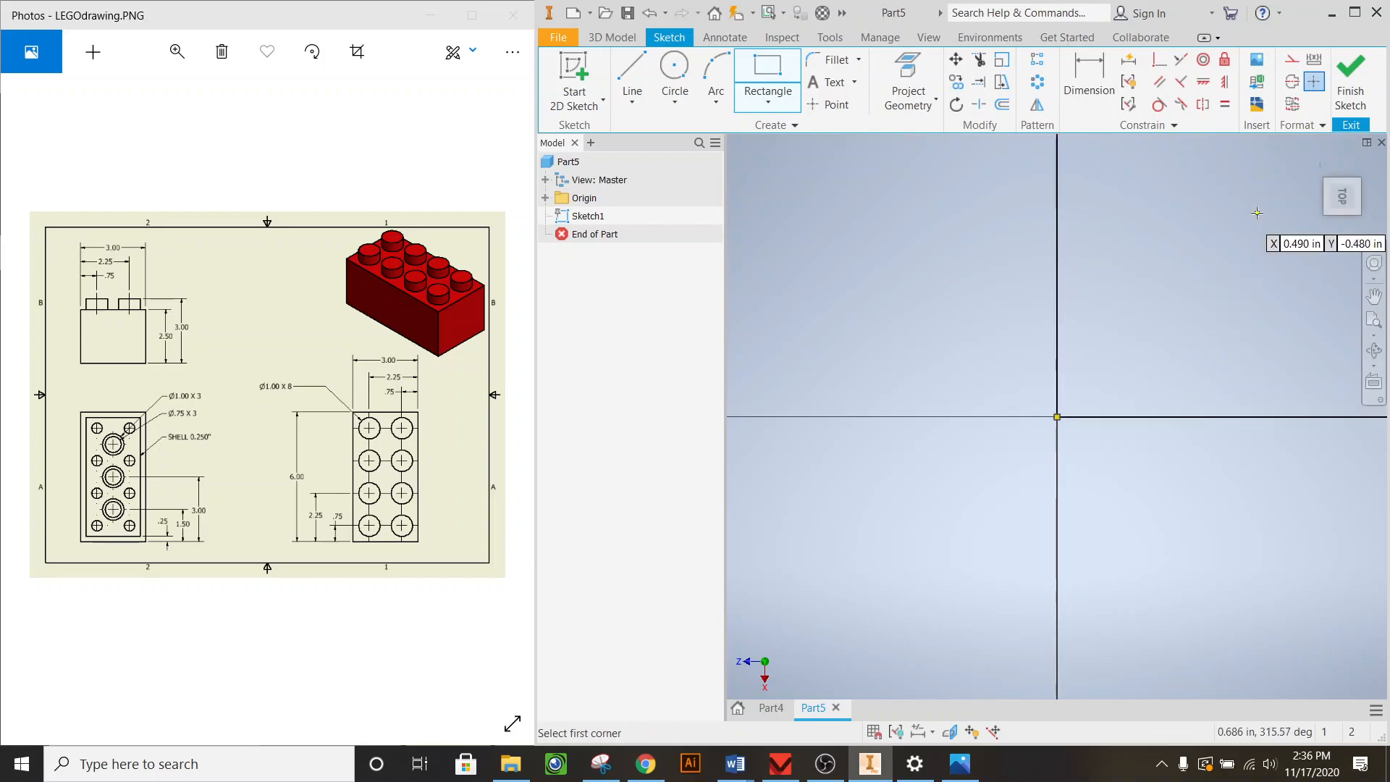
{"action": "key", "text": "Home"}
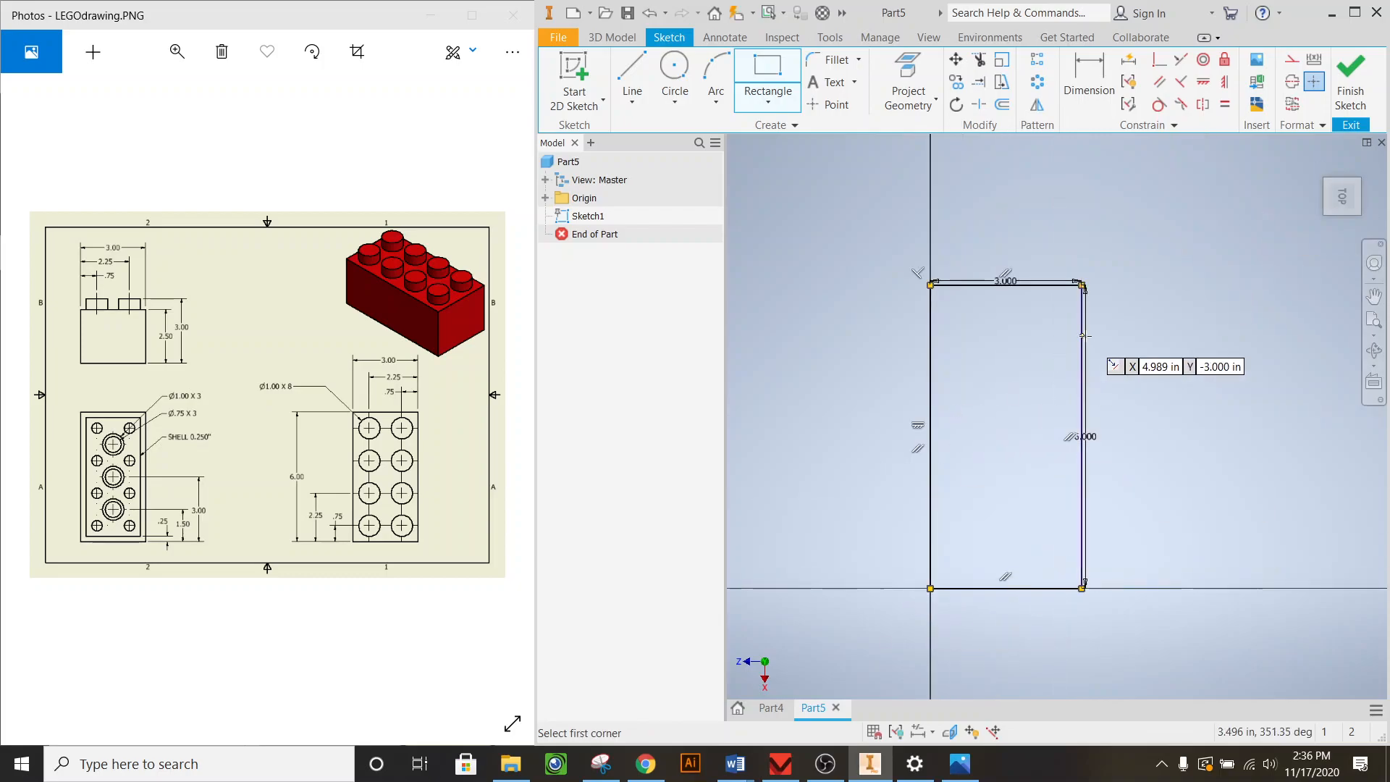
{"action": "left_click", "coordinate": [1351, 81]}
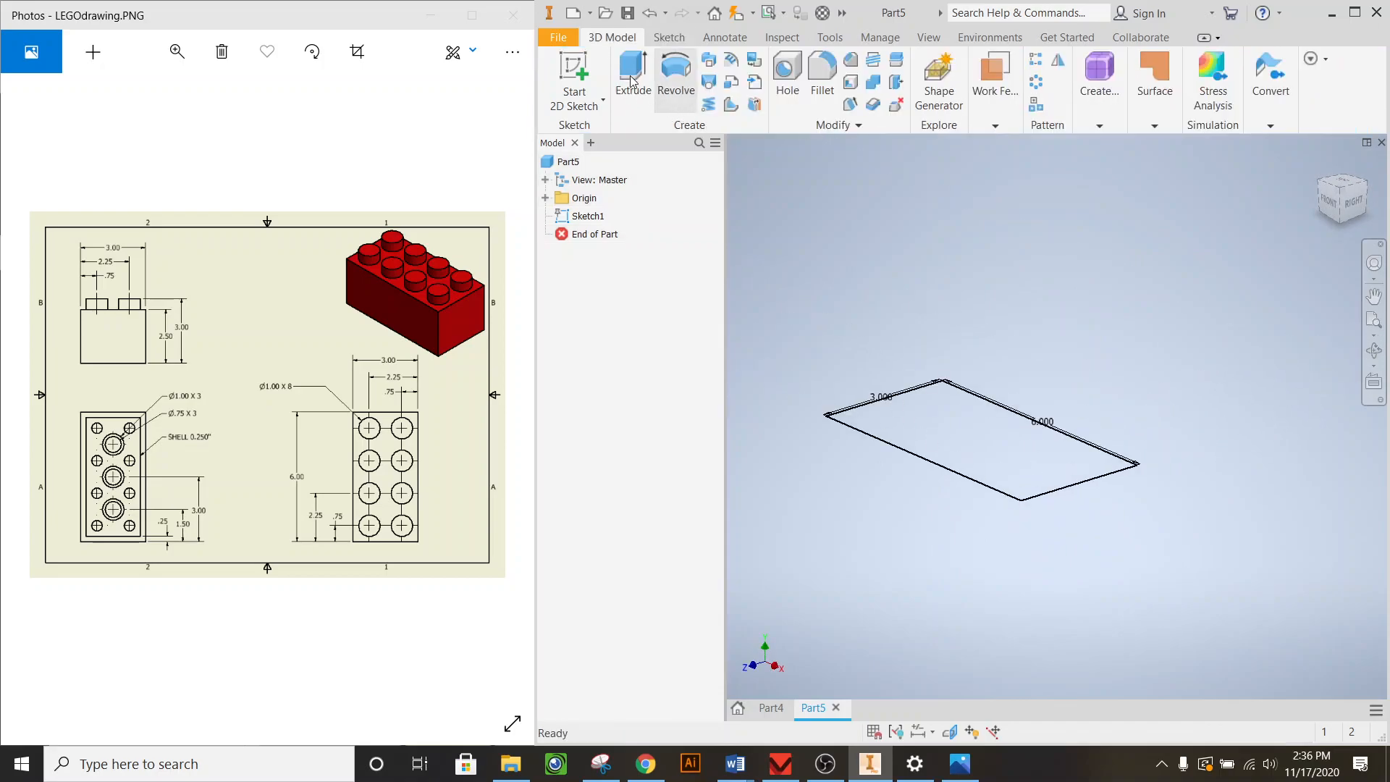
- Extrude the rectangle upward 2.5 in to form the brick's solid body
{"action": "left_click", "coordinate": [632, 72]}
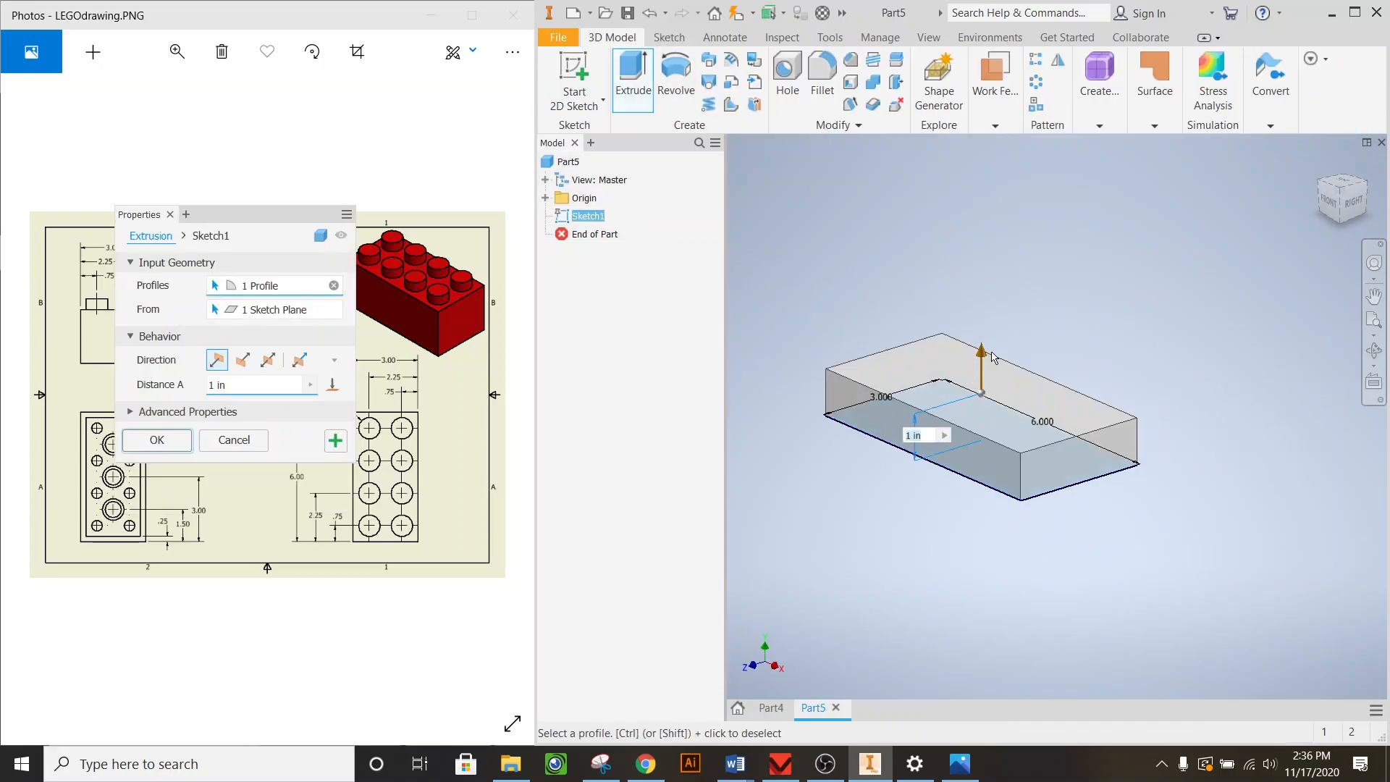
{"action": "mouse_move", "coordinate": [293, 221]}
{"action": "left_mouse_down"}
{"action": "mouse_move", "coordinate": [615, 359]}
{"action": "mouse_move", "coordinate": [677, 351]}
{"action": "left_mouse_up"}
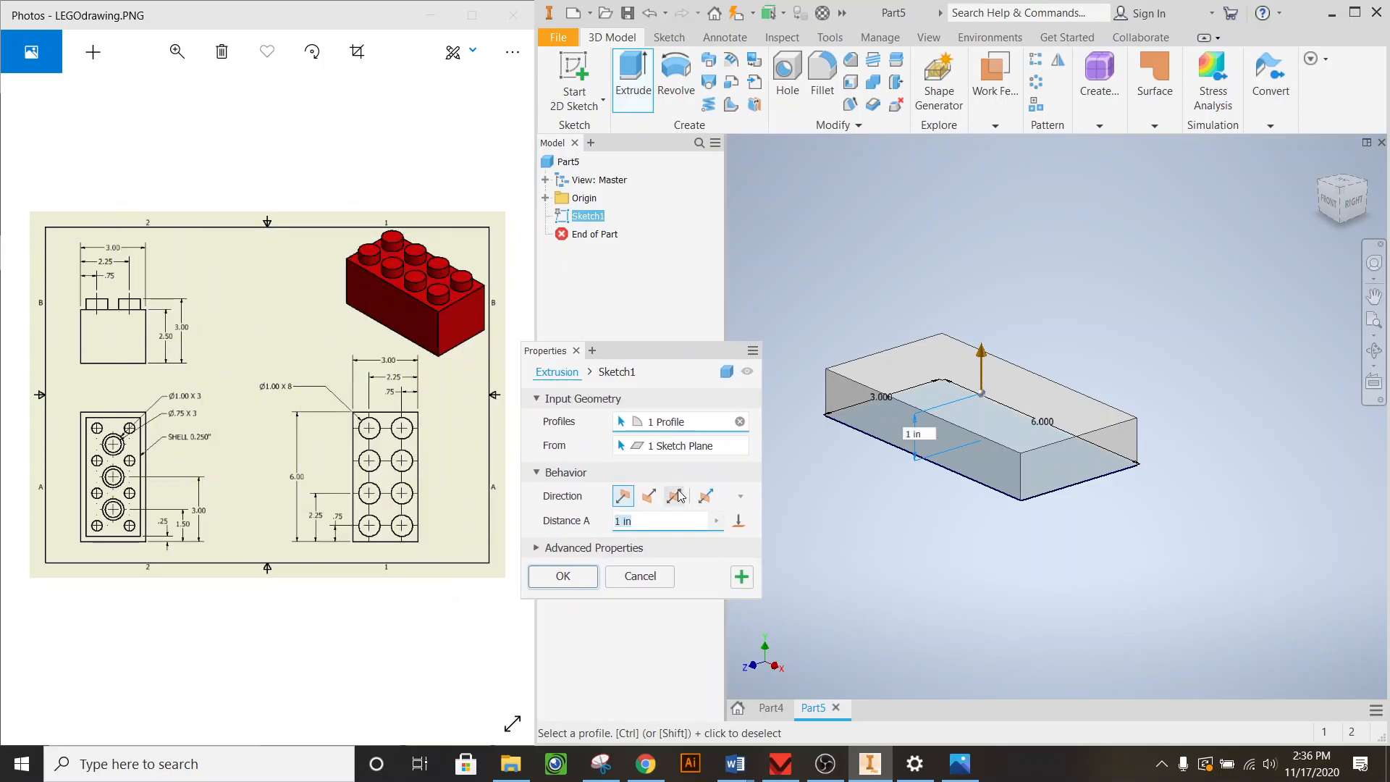
{"action": "type", "text": "3"}
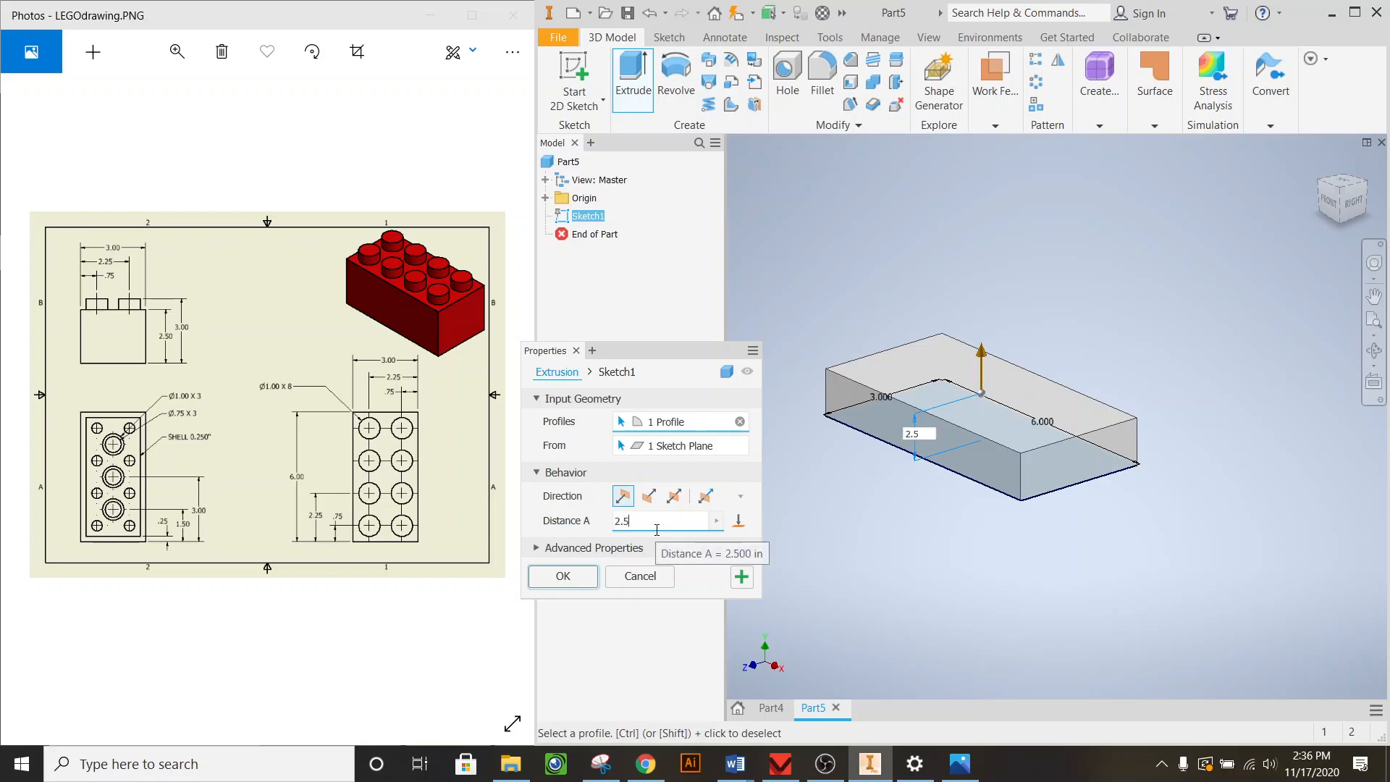
{"action": "key", "text": "Return"}
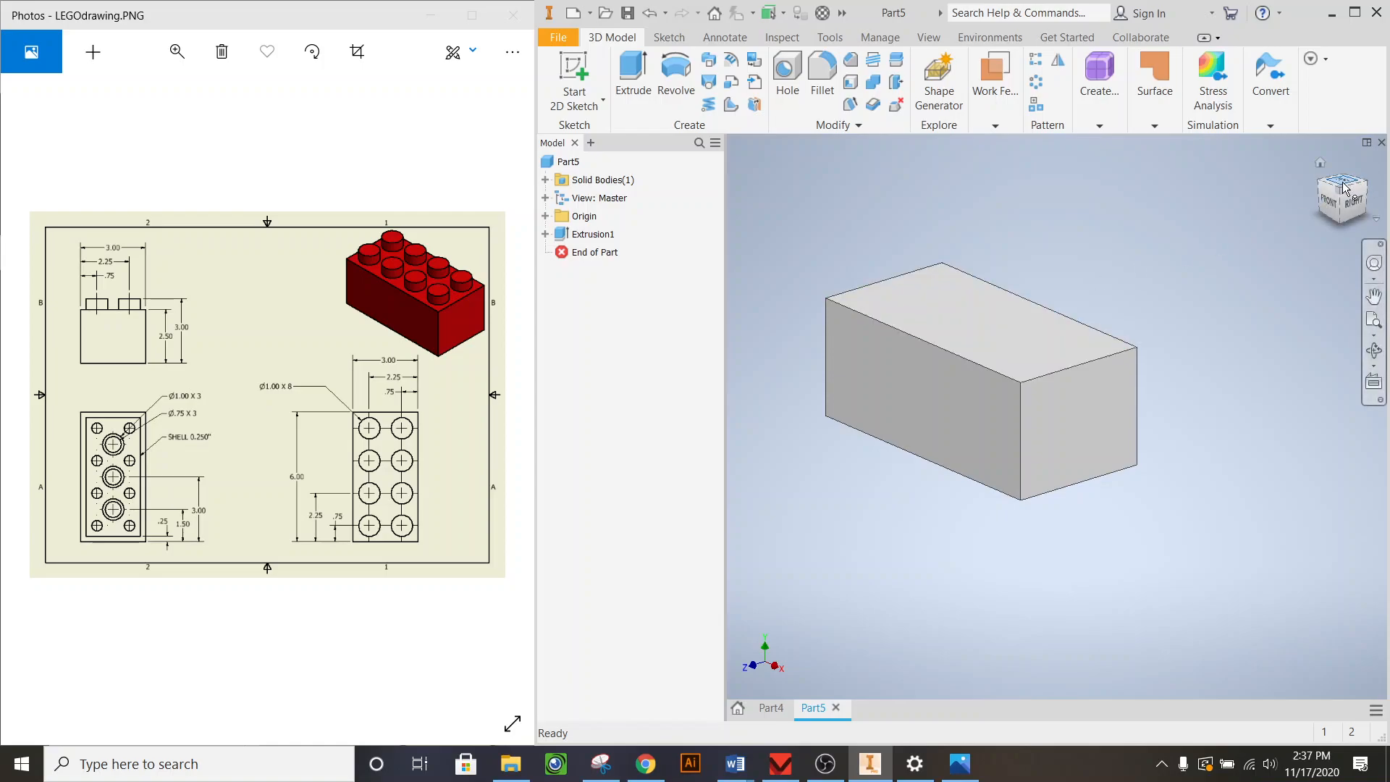
- Start a sketch on the block's top face and draw a 1 in diameter circle near the corner at the origin
{"action": "left_click", "coordinate": [575, 79]}
{"action": "left_click", "coordinate": [1011, 322]}
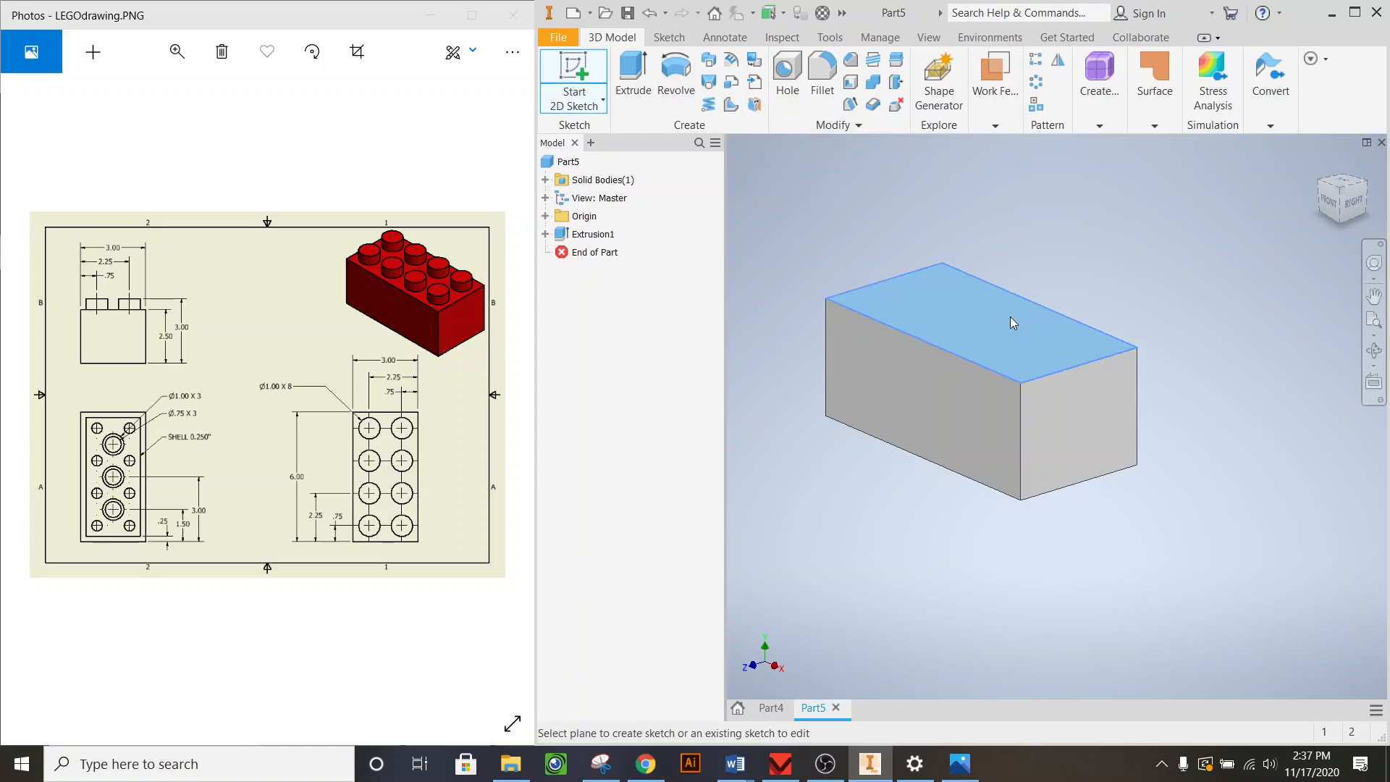
{"action": "left_click", "coordinate": [1012, 321]}
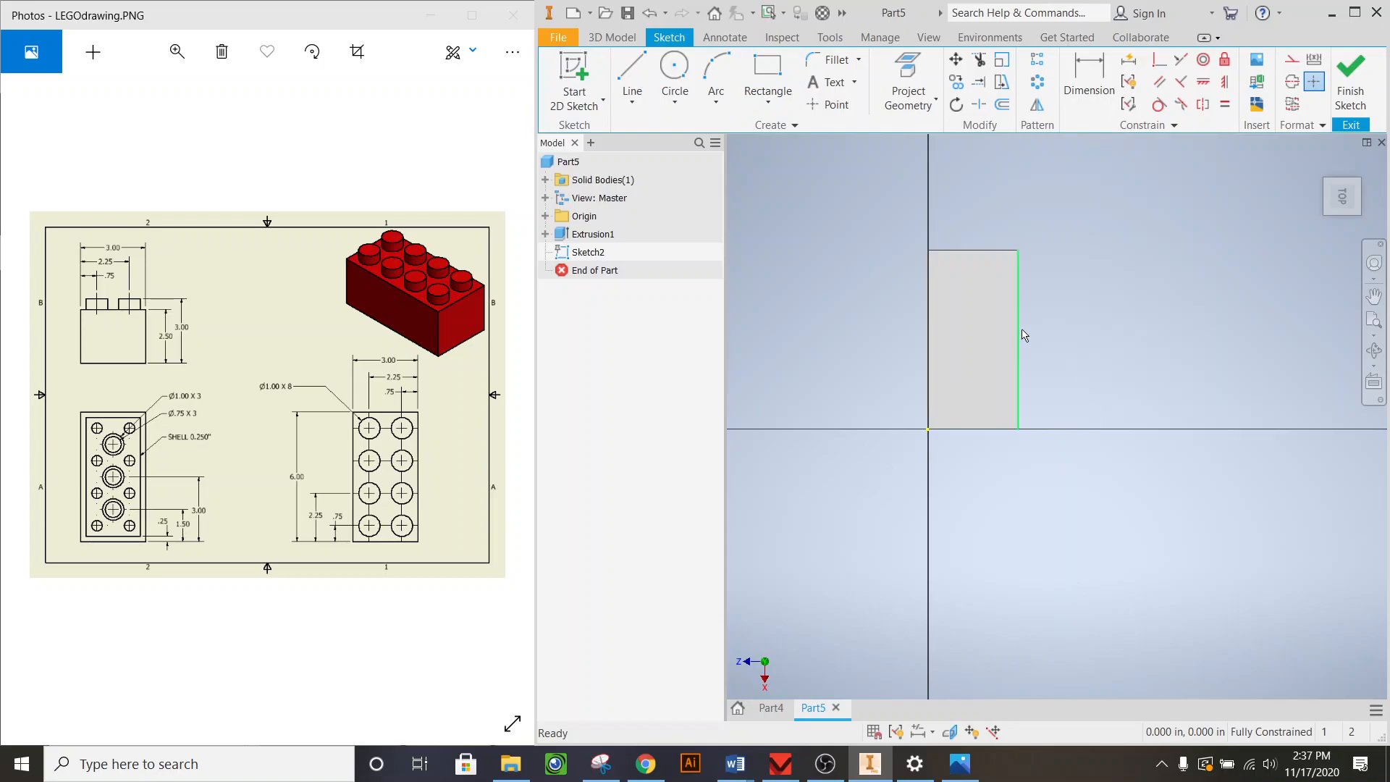
{"action": "scroll", "coordinate": [1023, 335], "scroll_direction": "up", "scroll_amount": 3}
{"action": "left_click", "coordinate": [674, 76]}
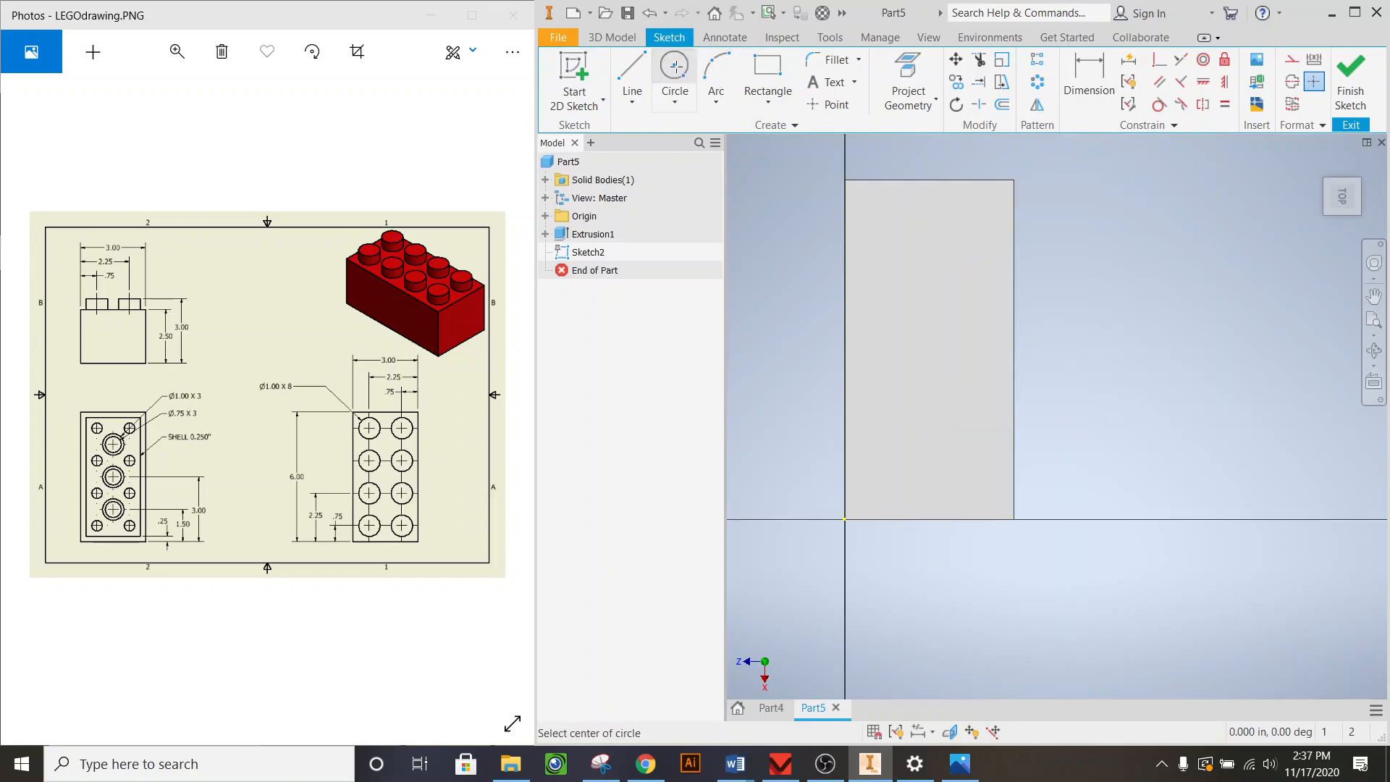
{"action": "left_click", "coordinate": [885, 475]}
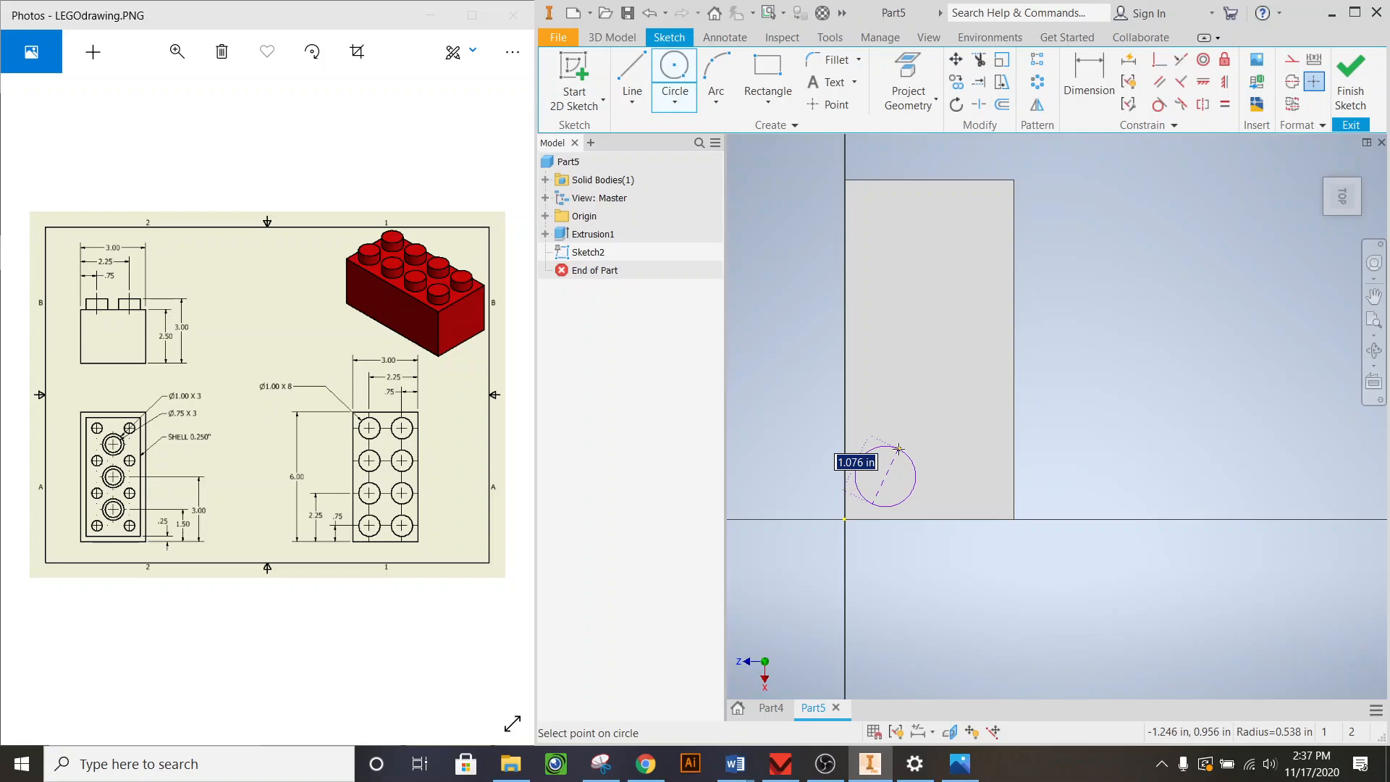
{"action": "type", "text": "1"}
{"action": "key", "text": "Return"}
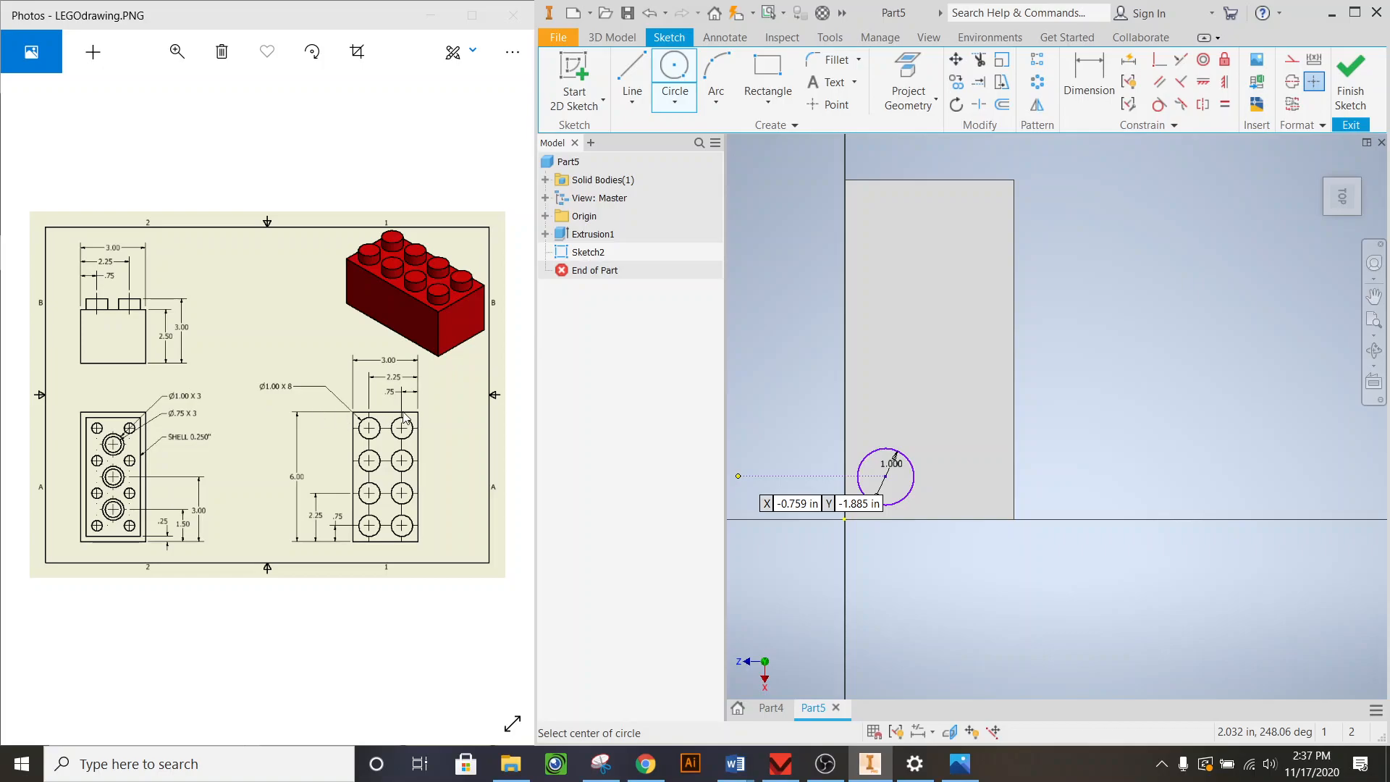
- Dimension the circle's center 0.75 in from the nearest short edge of the block
{"action": "key", "text": "d"}
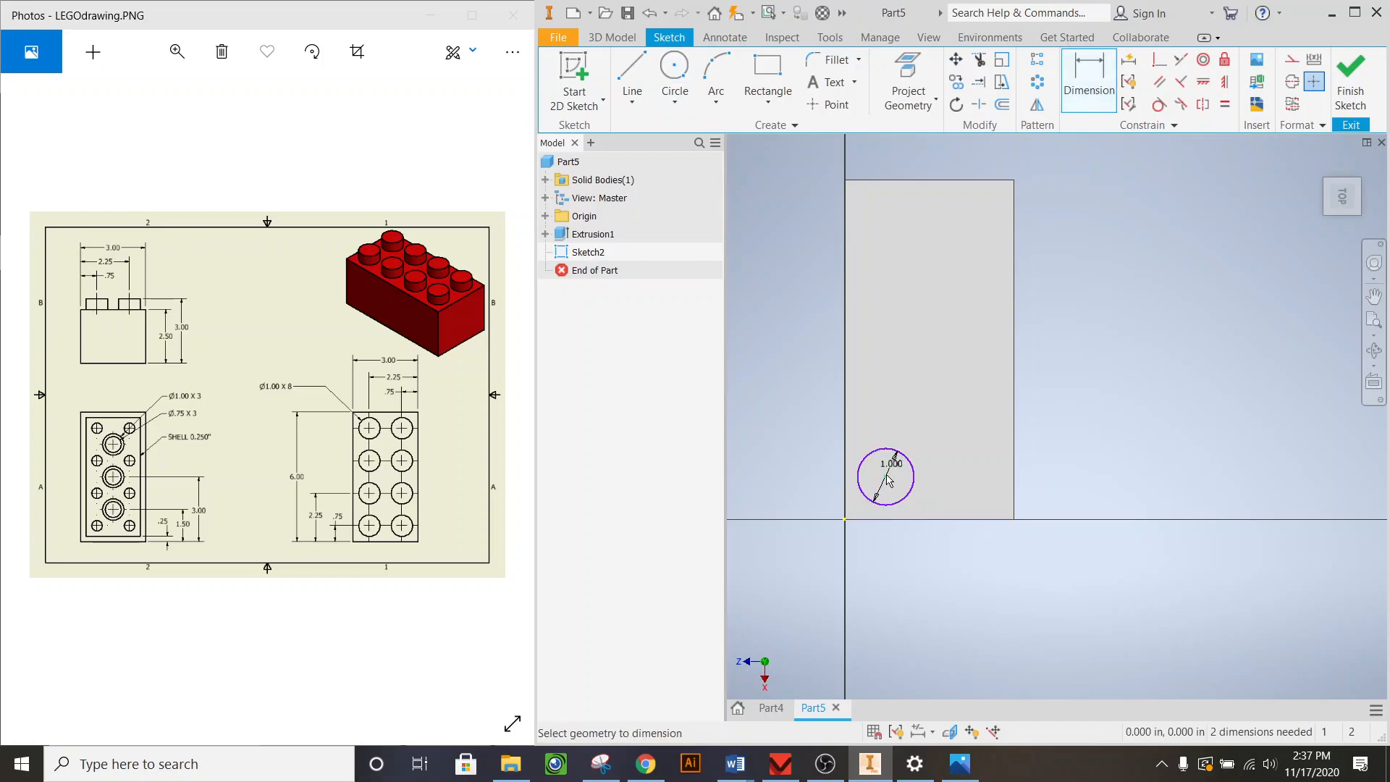
{"action": "left_click", "coordinate": [887, 477]}
{"action": "left_click", "coordinate": [892, 520]}
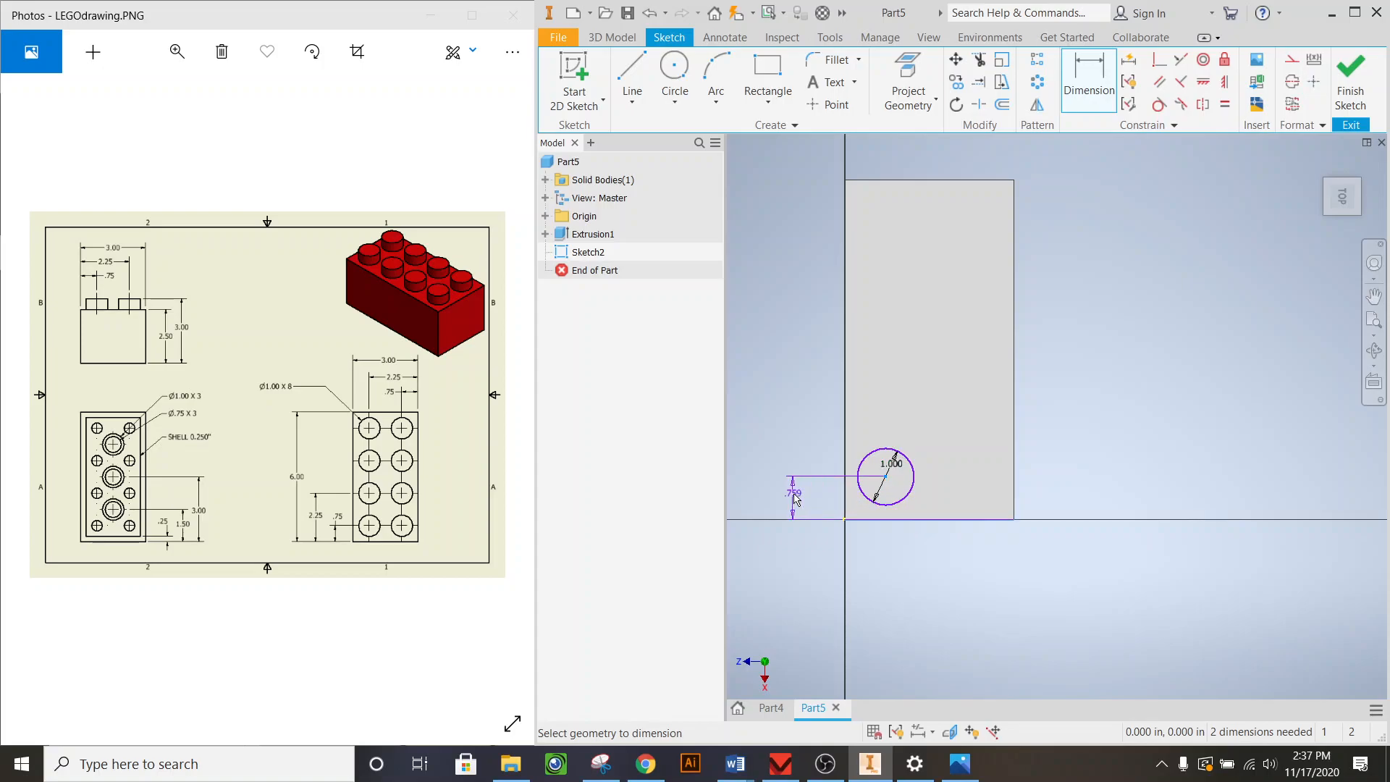
{"action": "left_click", "coordinate": [793, 495]}
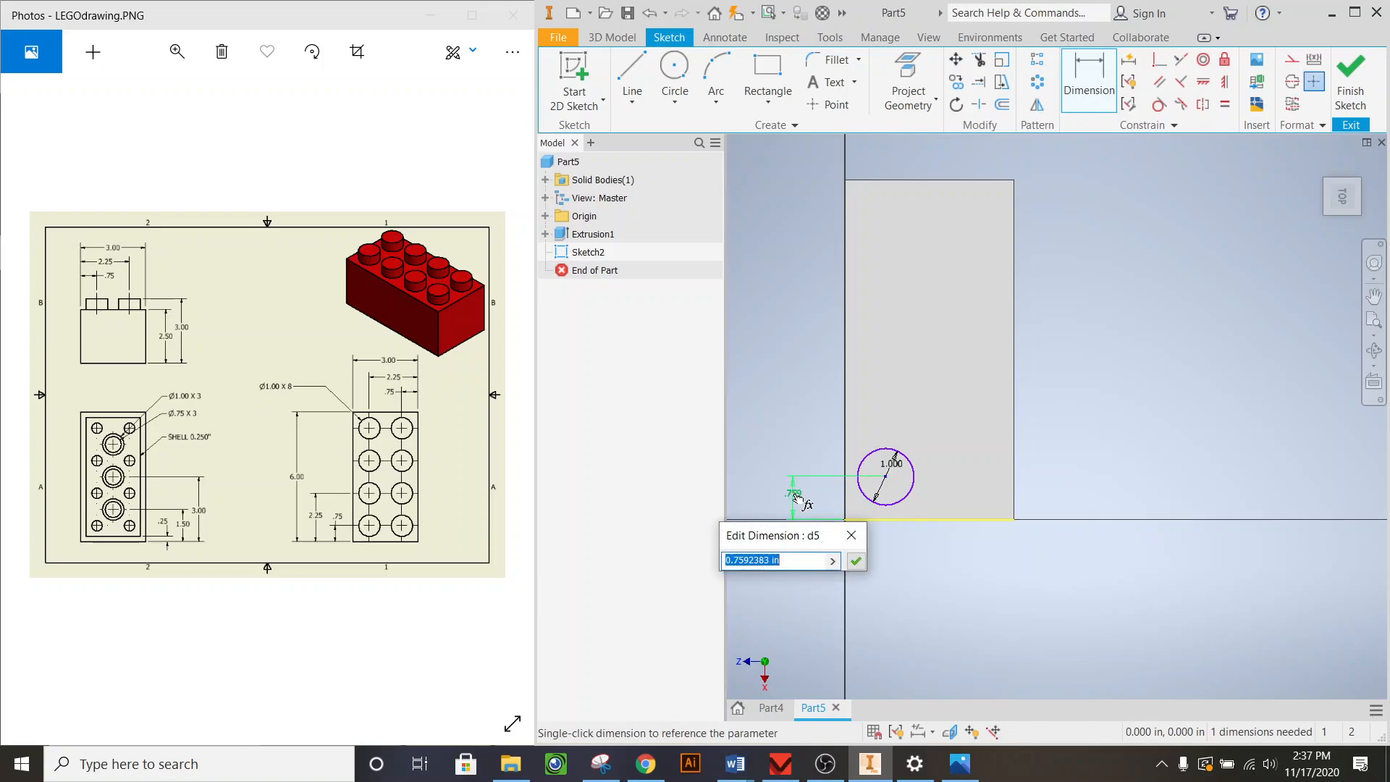
{"action": "type", "text": "3"}
{"action": "type", "text": "5"}
{"action": "left_click", "coordinate": [863, 560]}
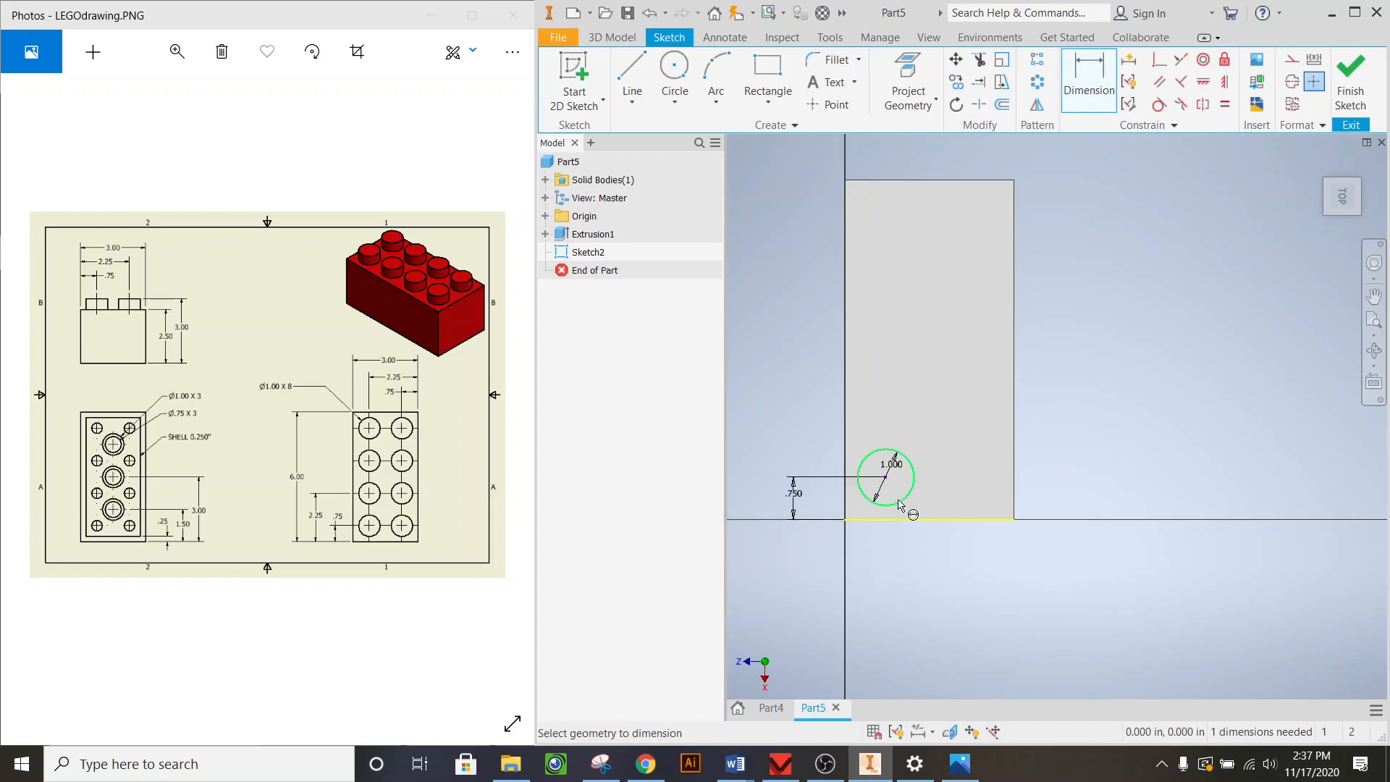
- Dimension the circle's center 3/4 in from the nearest long edge of the block and finish the sketch
{"action": "left_click", "coordinate": [885, 479]}
{"action": "left_click", "coordinate": [846, 503]}
{"action": "left_click", "coordinate": [872, 561]}
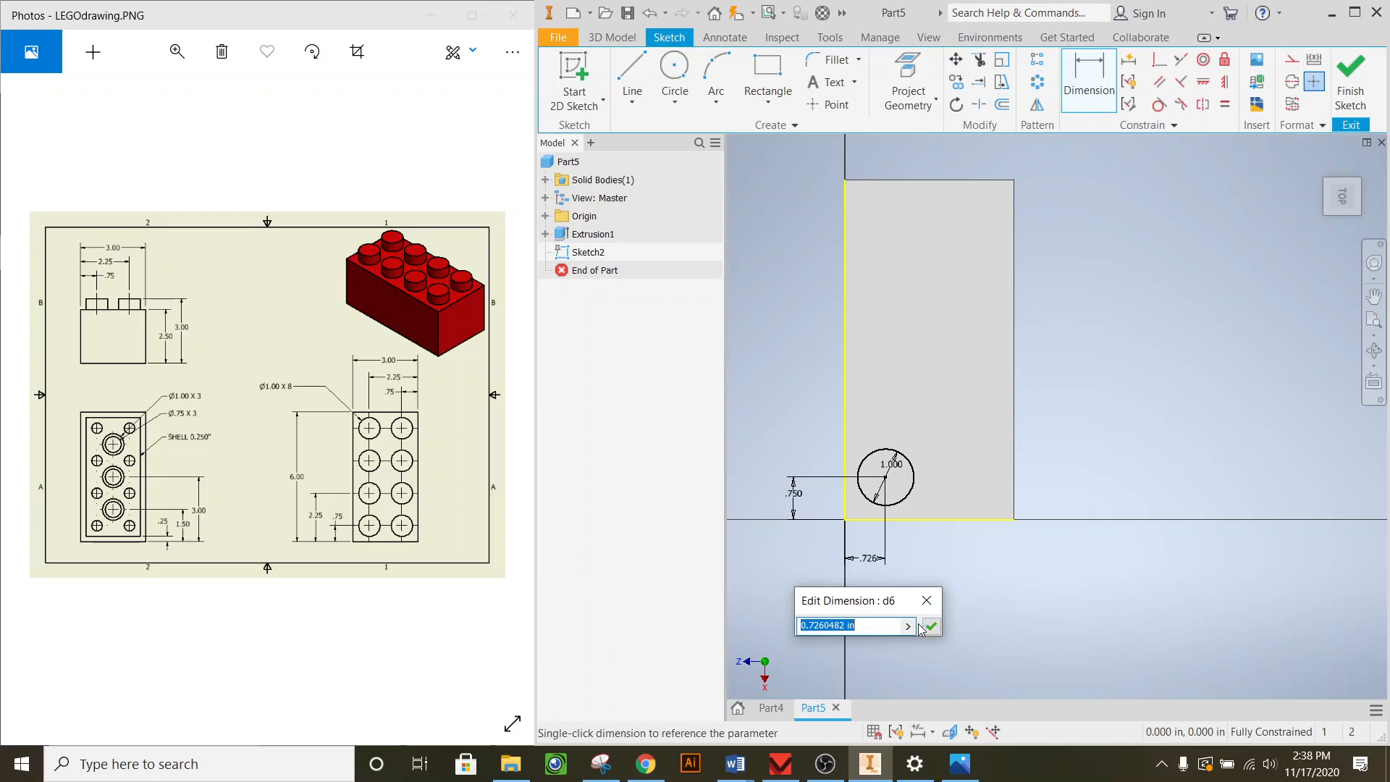
{"action": "type", "text": "3/4"}
{"action": "key", "text": "Return"}
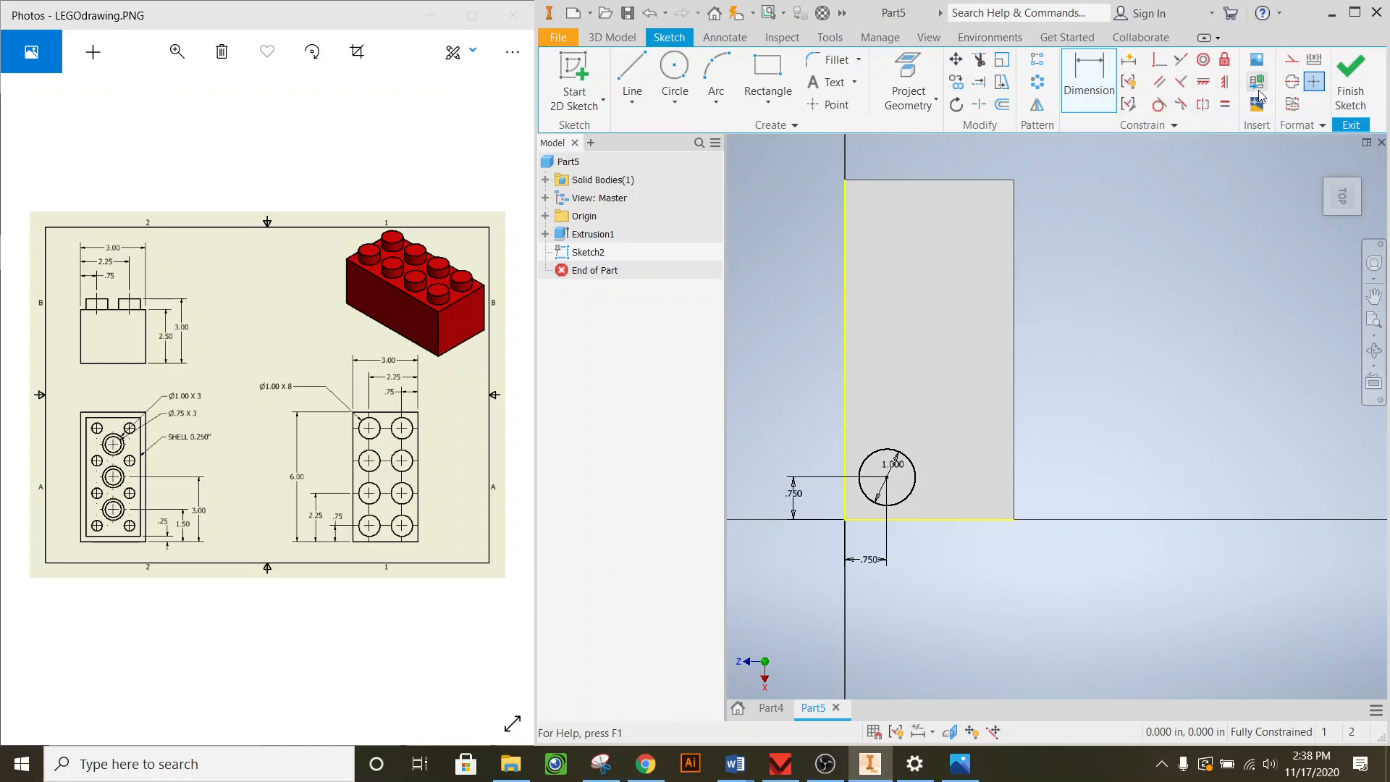
{"action": "left_click", "coordinate": [1351, 72]}
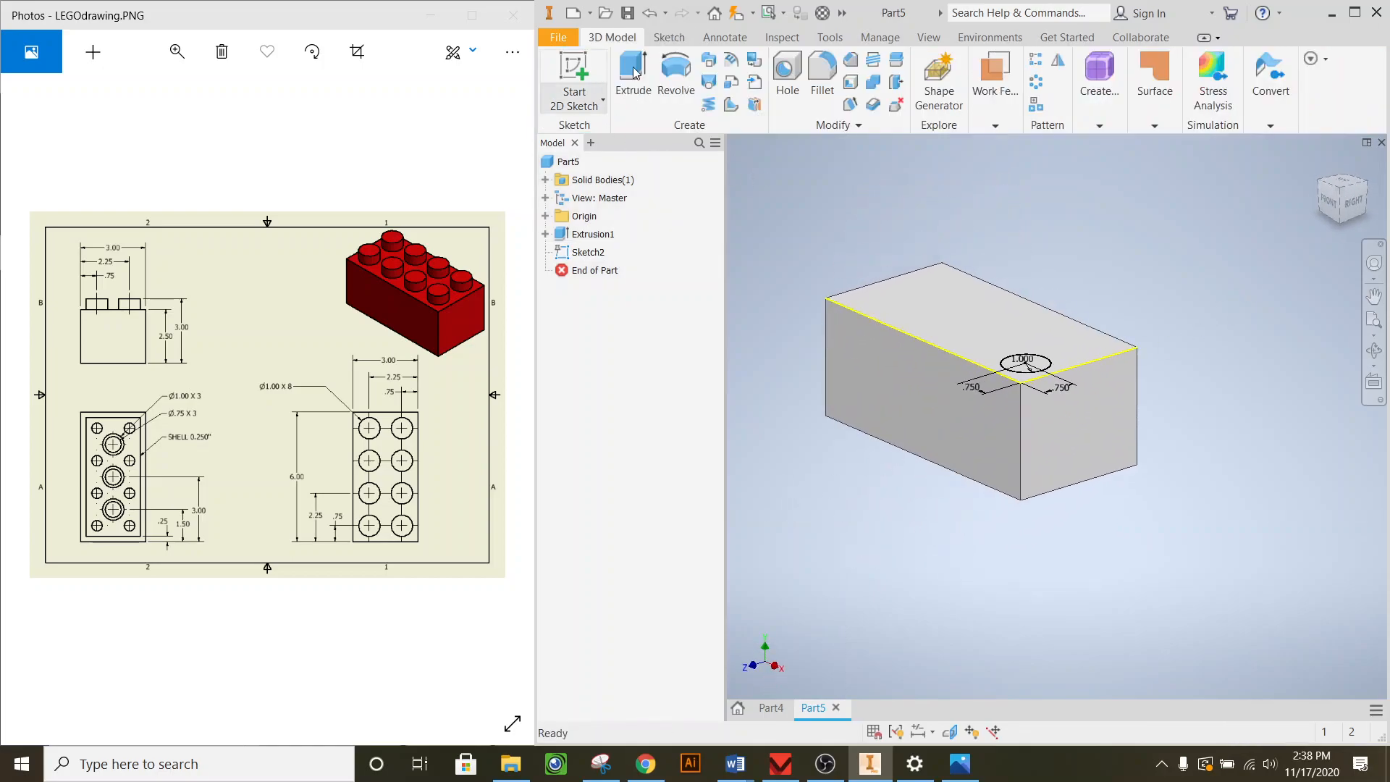
- Extrude the circle upward as a stud joined to the block, matching the drawing's 3.00 in overall height
{"action": "left_click", "coordinate": [627, 72]}
{"action": "scroll", "coordinate": [1063, 316], "scroll_direction": "up", "scroll_amount": 3}
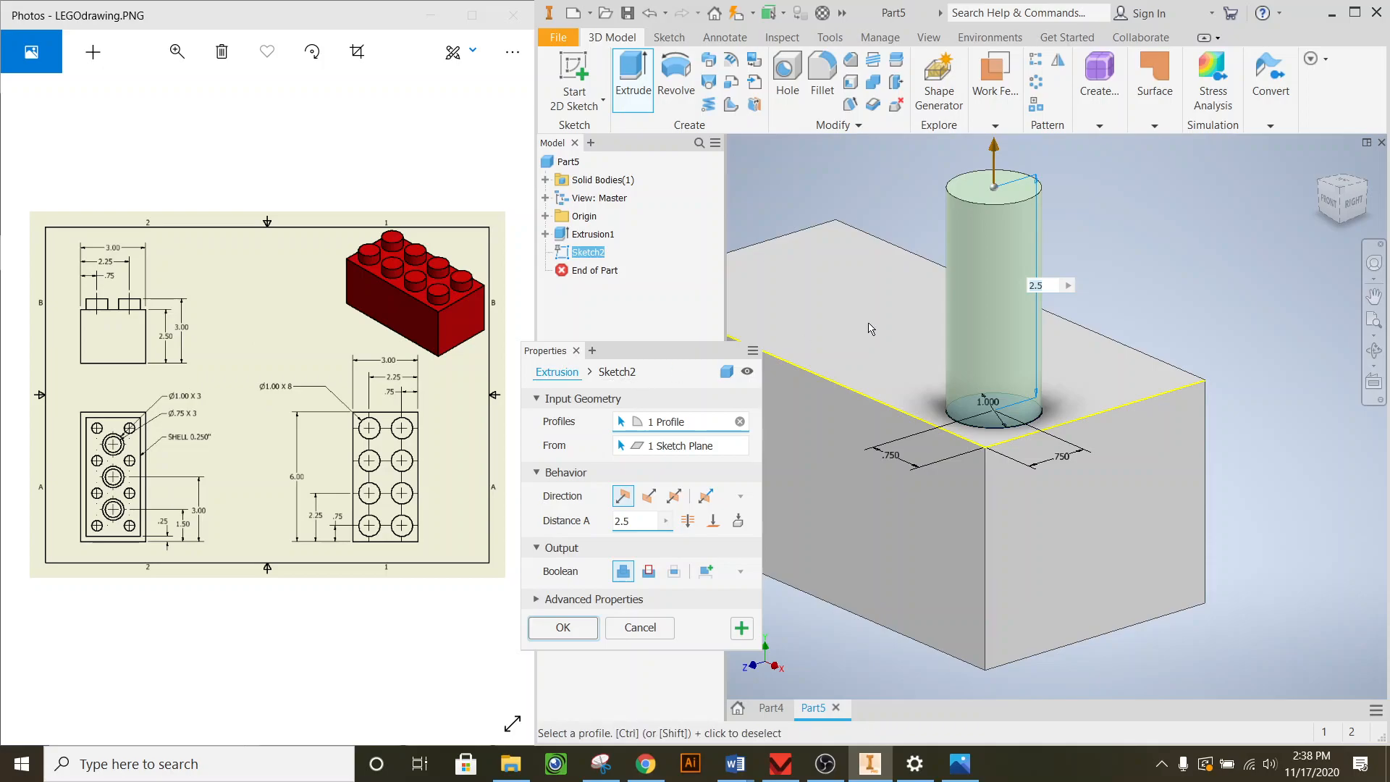
{"action": "type", "text": "."}
{"action": "key", "text": "Return"}
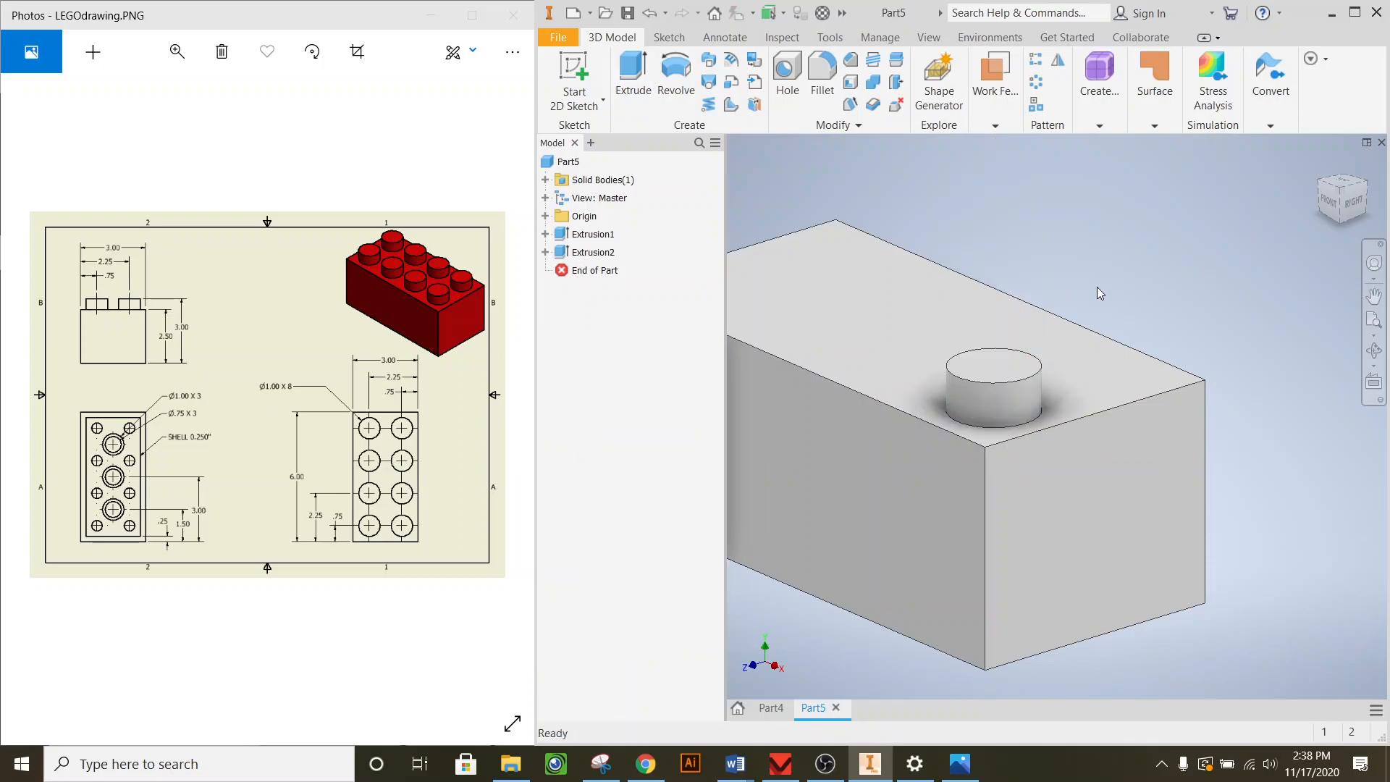
- Start a rectangular pattern of the stud along the block's long edge, with 4 instances spaced 1.5 in apart towards the far end
{"action": "scroll", "coordinate": [1097, 287], "scroll_direction": "up", "scroll_amount": 3}
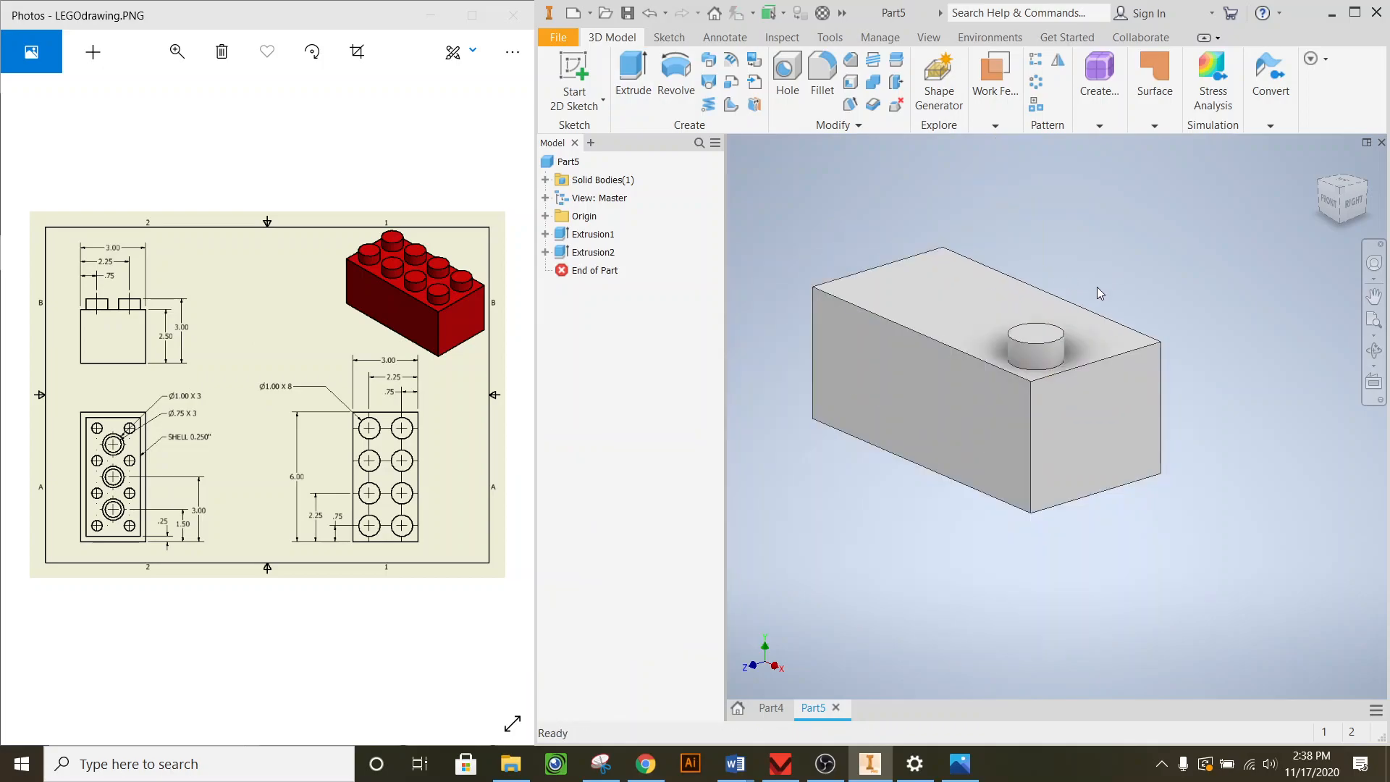
{"action": "left_click", "coordinate": [1342, 182]}
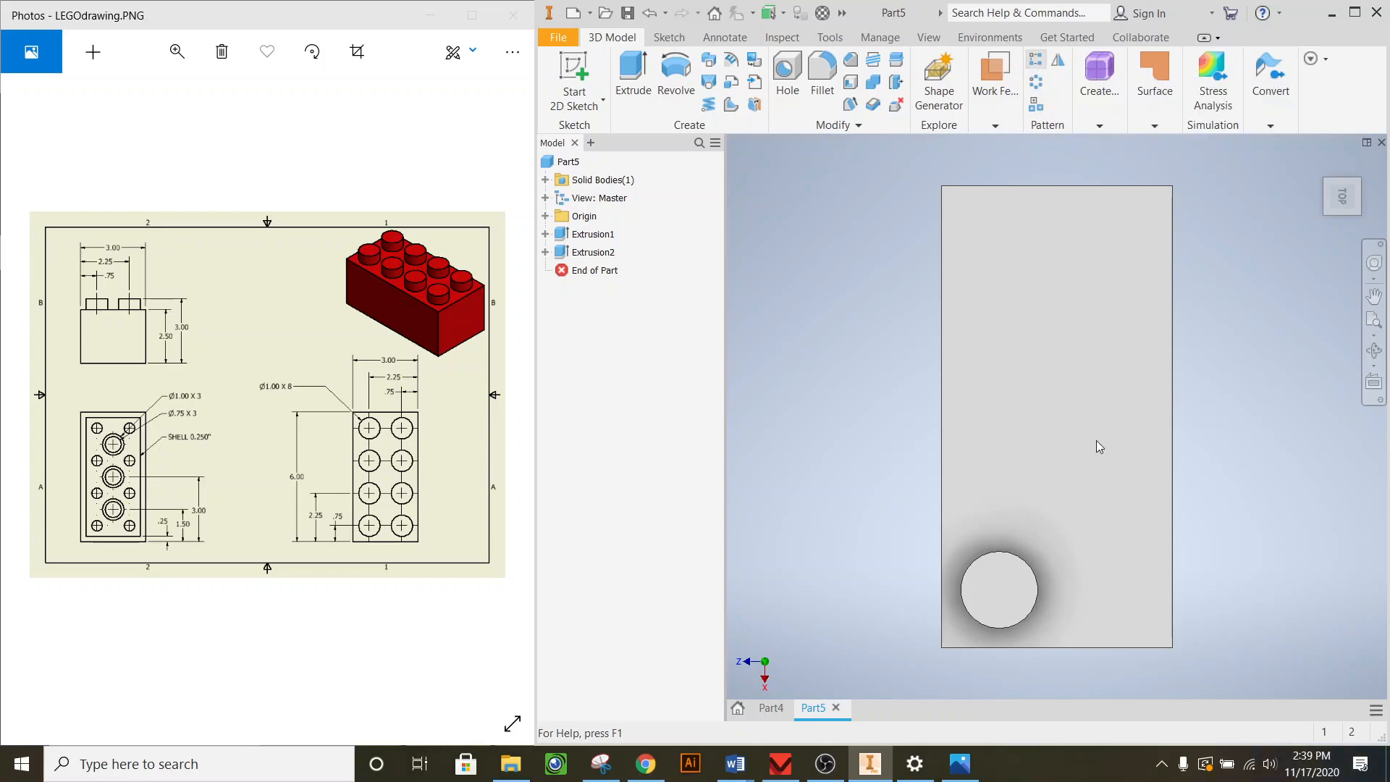
{"action": "left_click", "coordinate": [1007, 579]}
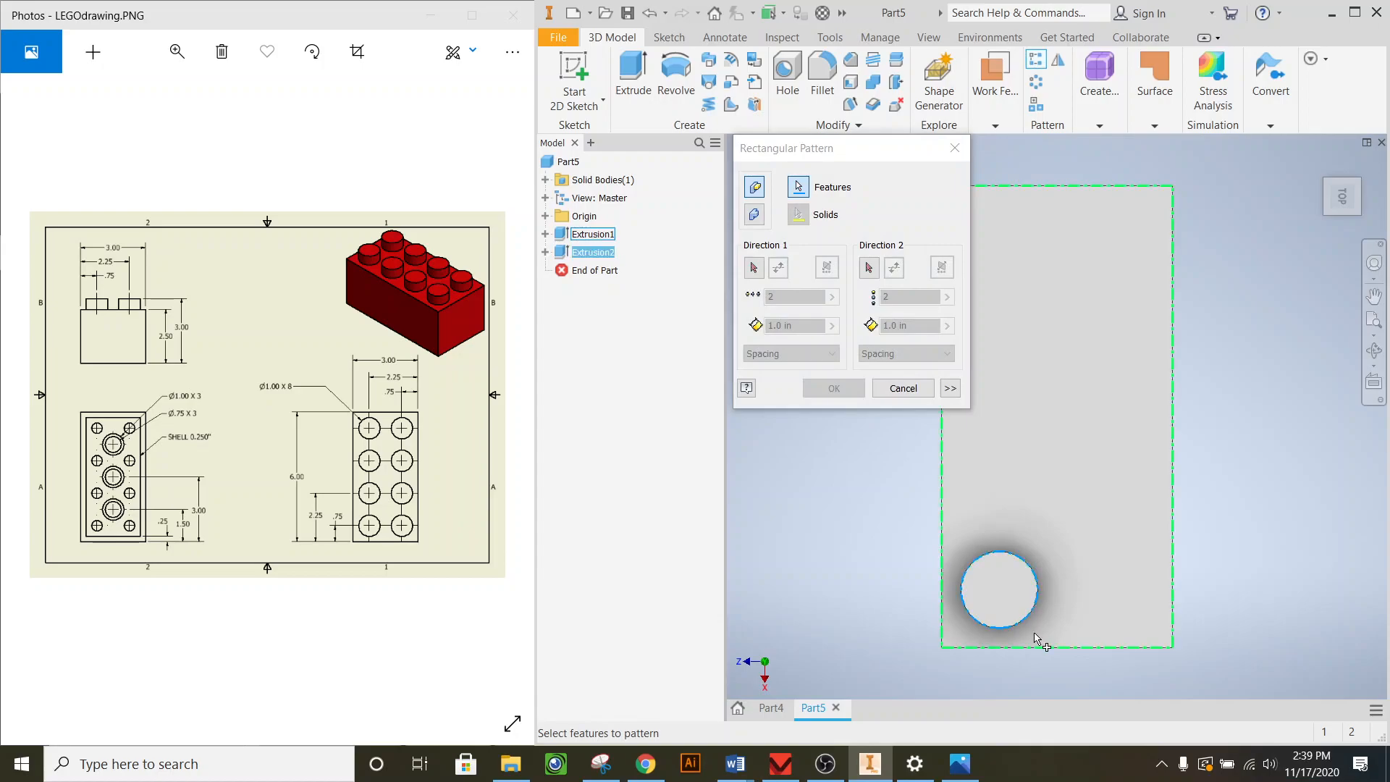
{"action": "left_click", "coordinate": [753, 270]}
{"action": "left_click", "coordinate": [940, 442]}
{"action": "scroll", "coordinate": [1201, 438], "scroll_direction": "up", "scroll_amount": 3}
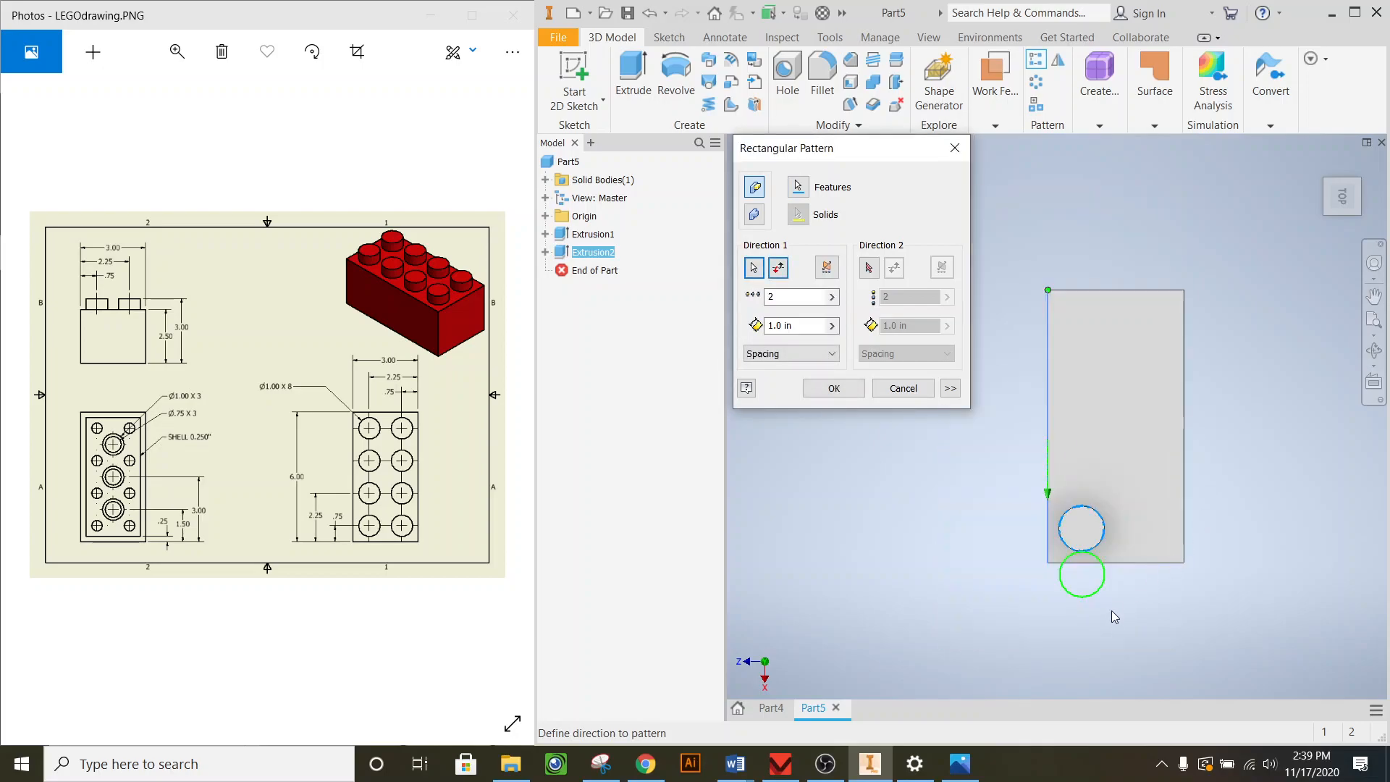
{"action": "scroll", "coordinate": [1115, 594], "scroll_direction": "down", "scroll_amount": 4}
{"action": "scroll", "coordinate": [1123, 571], "scroll_direction": "up", "scroll_amount": 2}
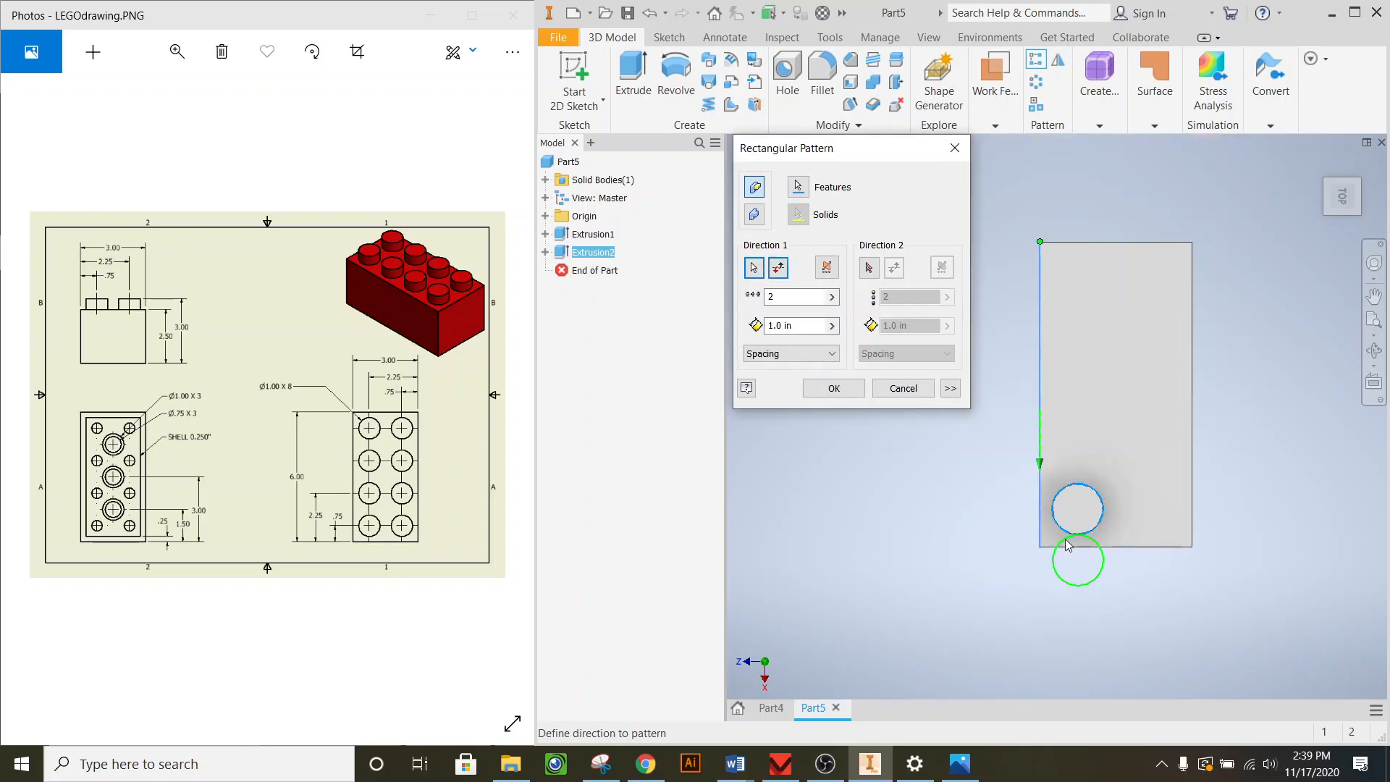
{"action": "left_click", "coordinate": [778, 272]}
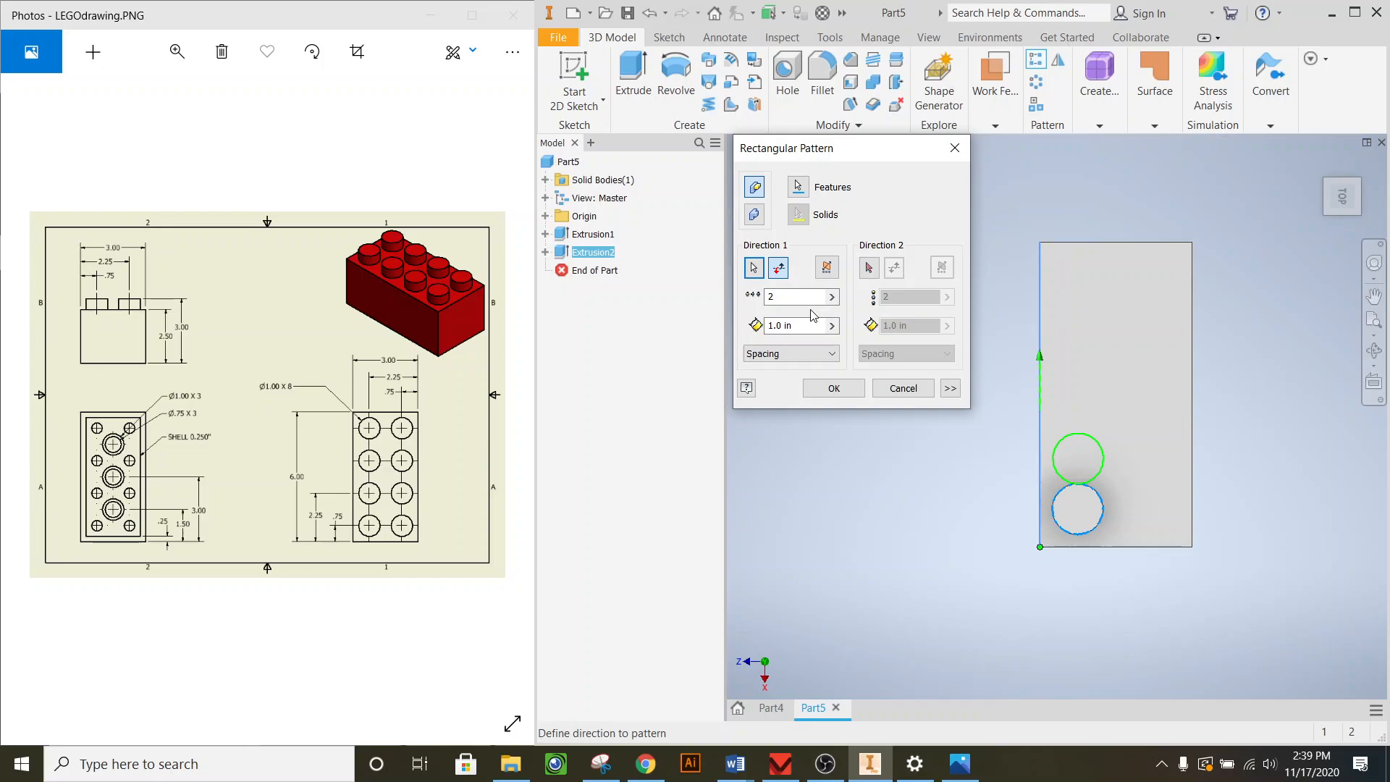
{"action": "left_click", "coordinate": [796, 325]}
{"action": "type", "text": "1.5"}
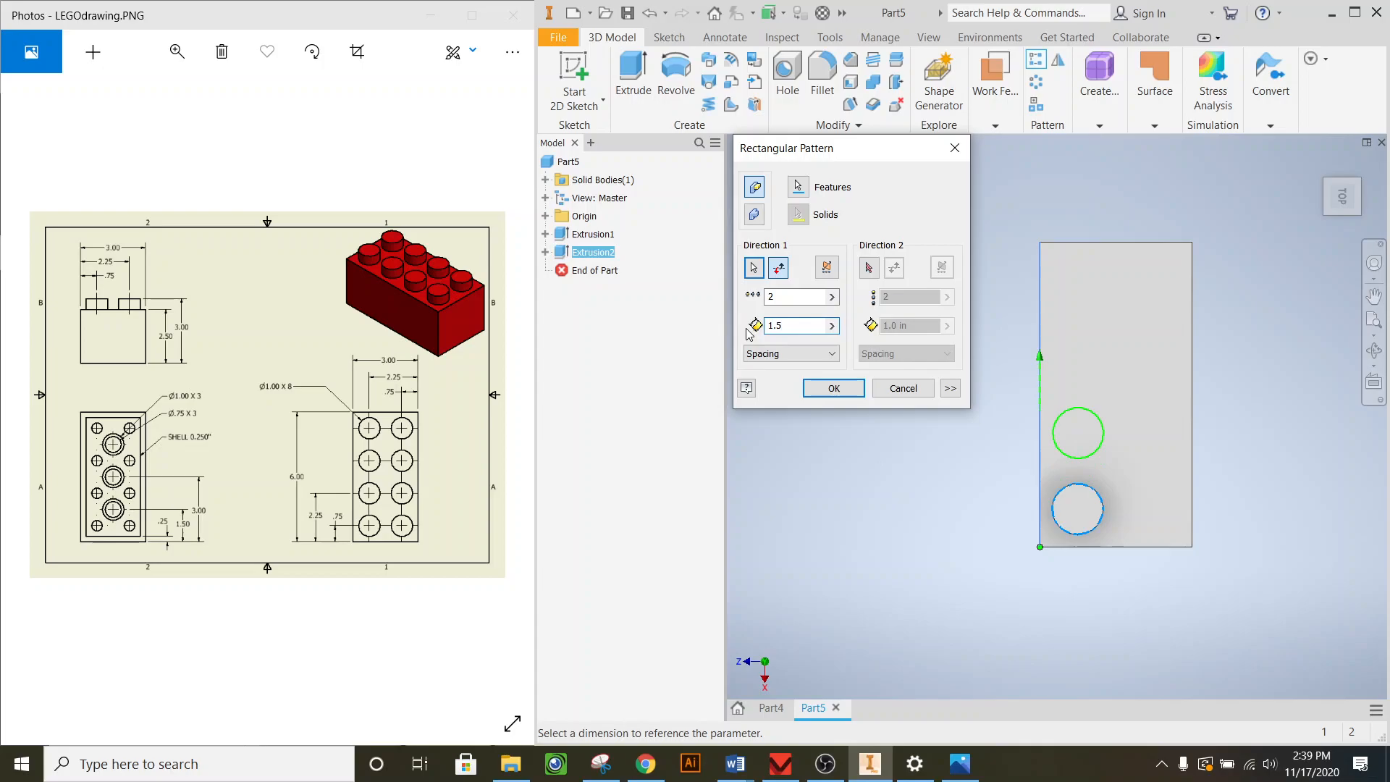
{"action": "type", "text": "4"}
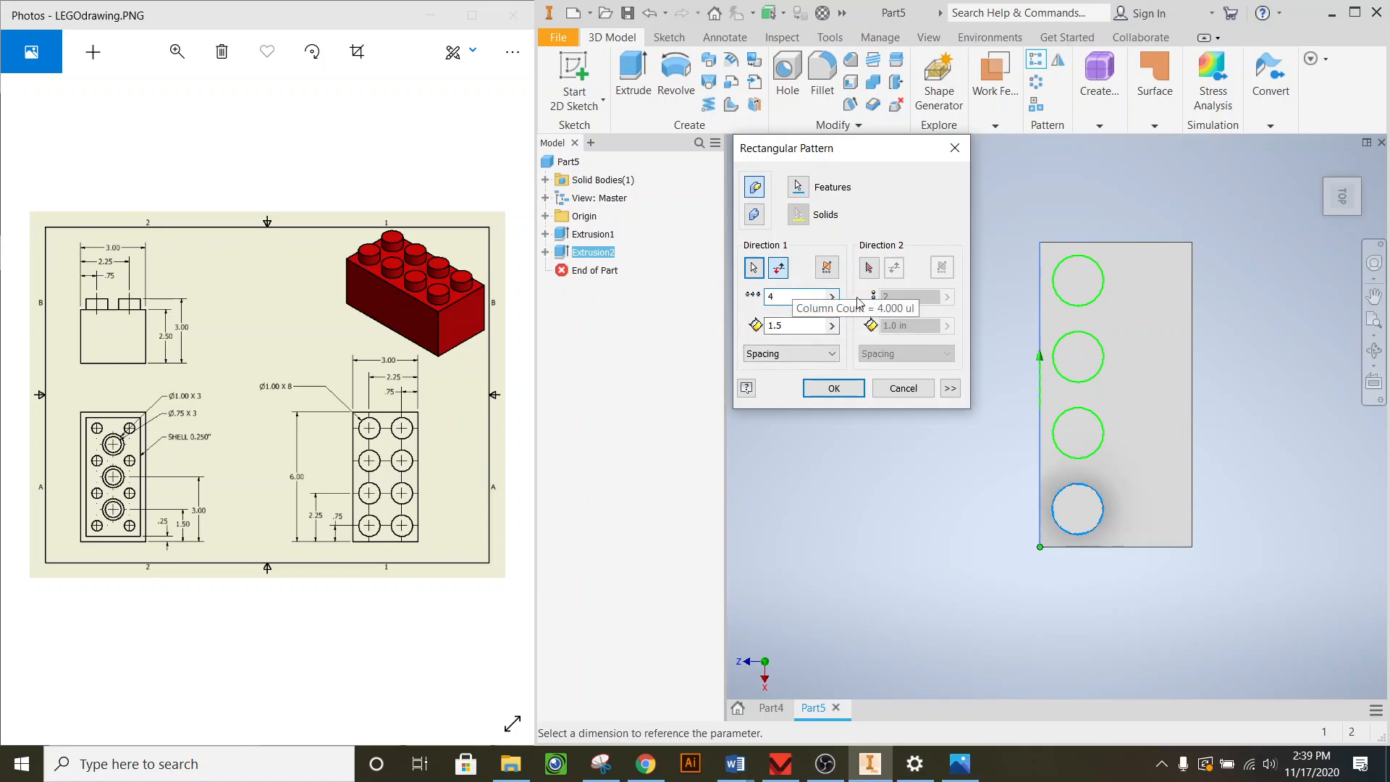
- Add the block's short edge as the second pattern direction with 2 instances at 1.5 in spacing, and create the pattern
{"action": "left_click", "coordinate": [871, 268]}
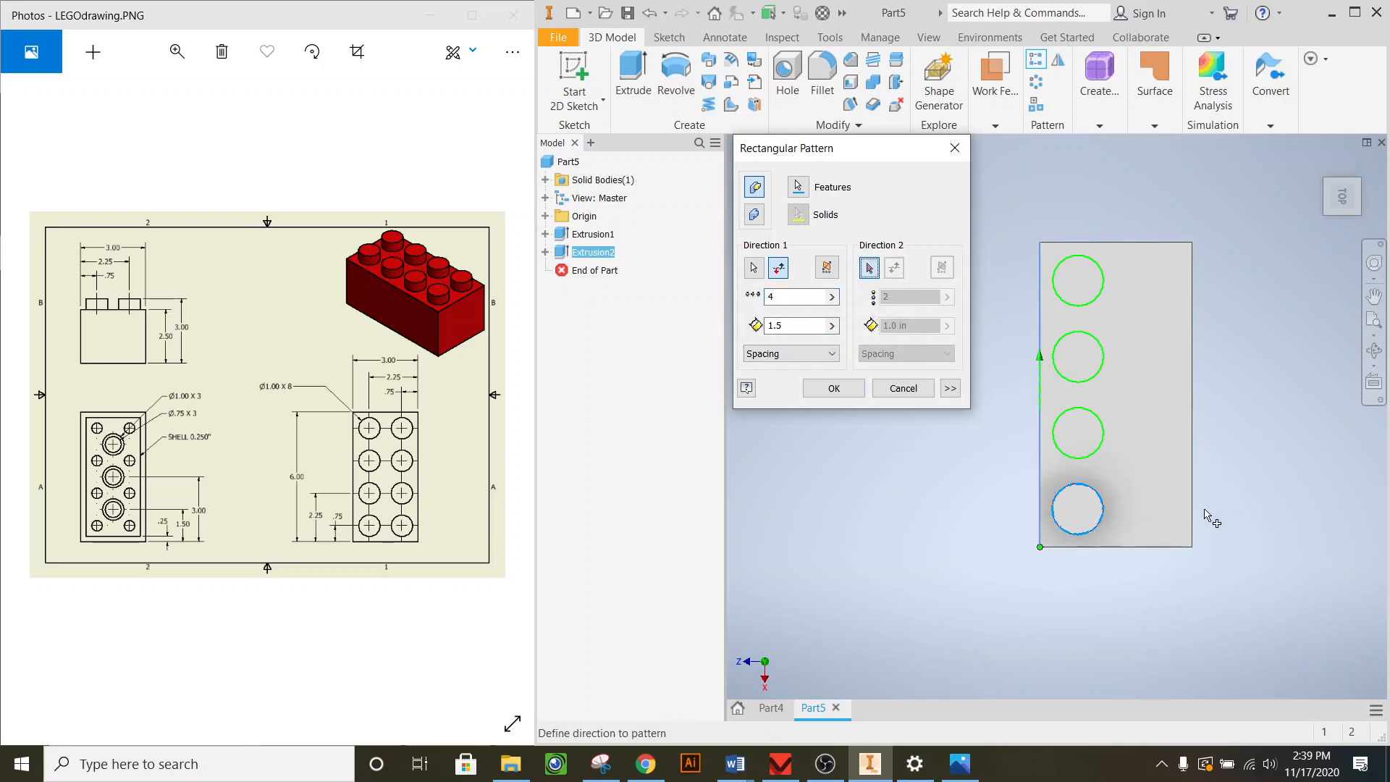
{"action": "left_click", "coordinate": [1146, 548]}
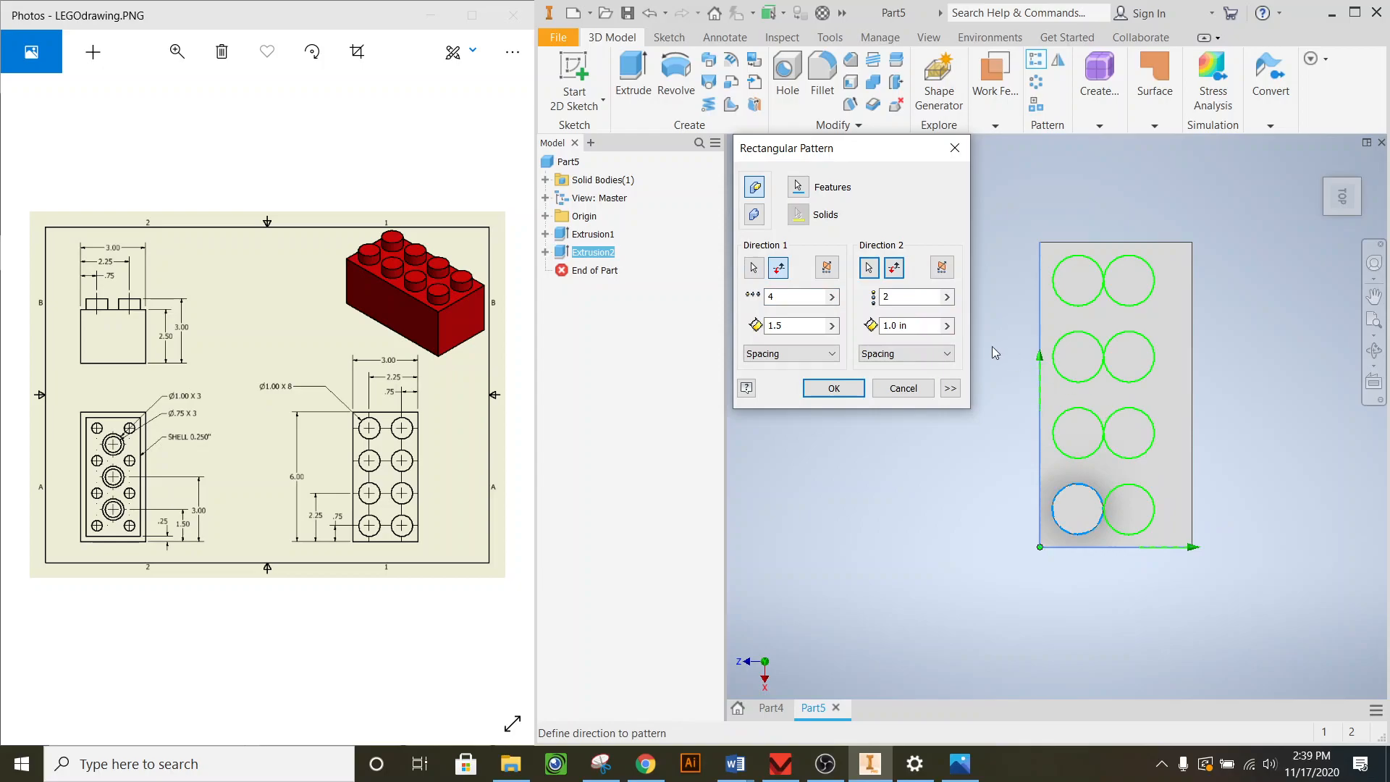
{"action": "left_click", "coordinate": [911, 326]}
{"action": "type", "text": "1.5"}
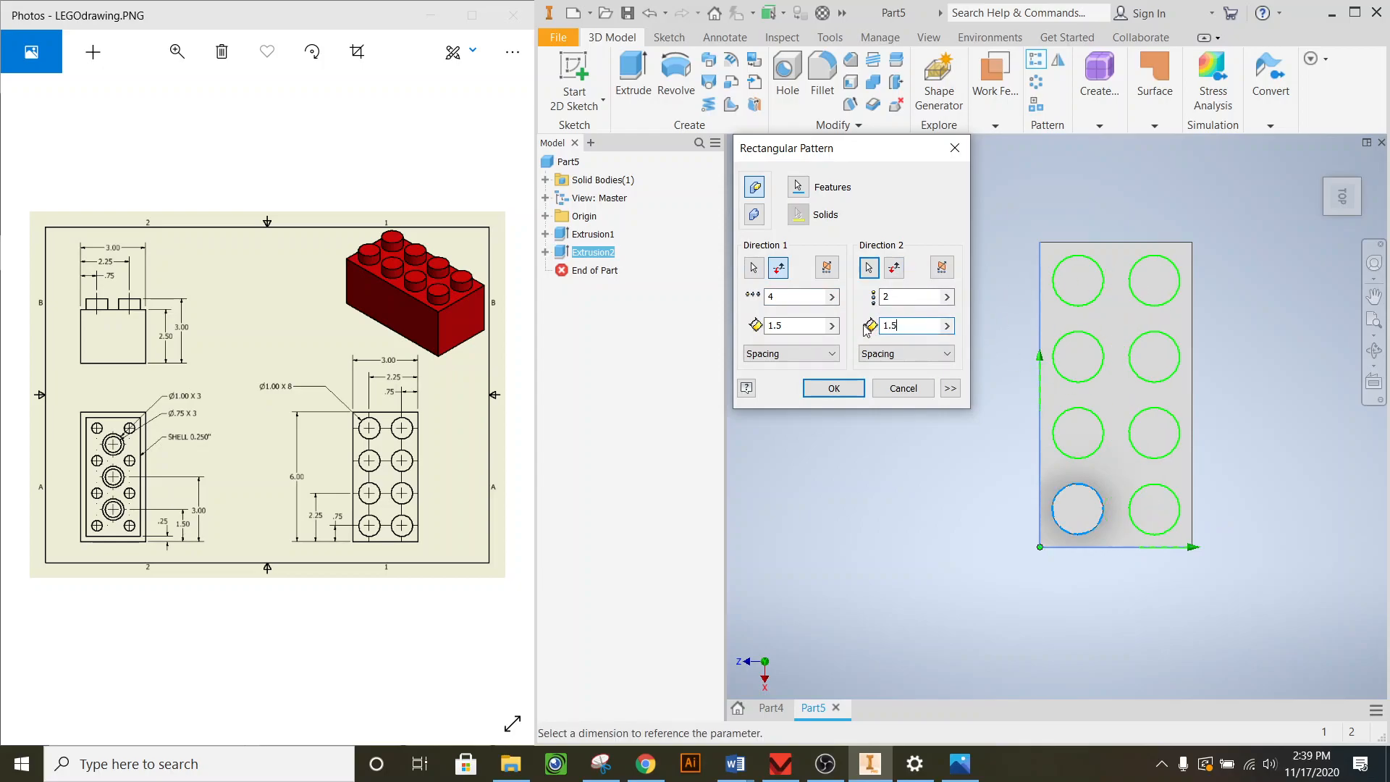
{"action": "left_click", "coordinate": [842, 390]}
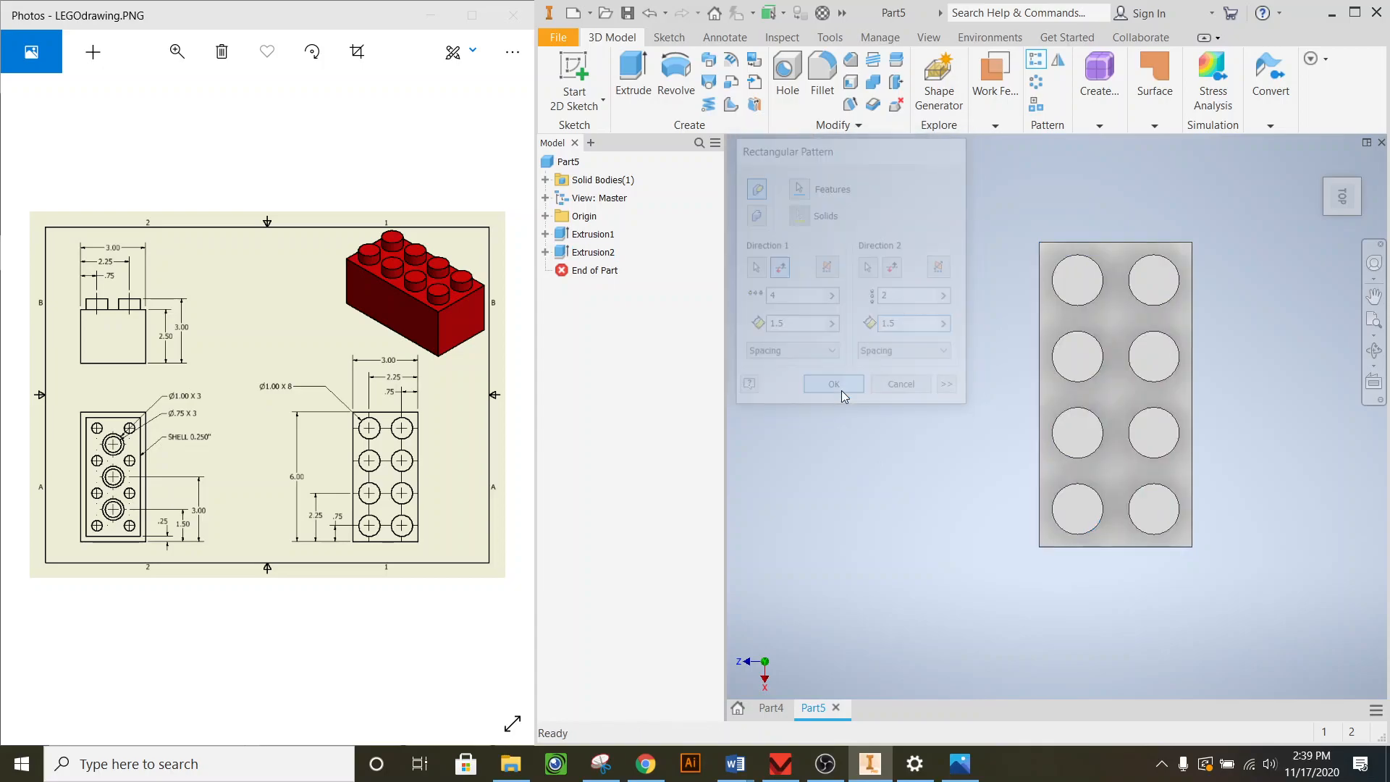
- Shell the brick with a 0.25 in wall thickness, removing its bottom face
{"action": "left_click", "coordinate": [1357, 214]}
{"action": "mouse_move", "coordinate": [1341, 196]}
{"action": "left_mouse_down"}
{"action": "mouse_move", "coordinate": [1325, 201]}
{"action": "mouse_move", "coordinate": [1304, 174]}
{"action": "mouse_move", "coordinate": [1332, 217]}
{"action": "mouse_move", "coordinate": [1342, 191]}
{"action": "mouse_move", "coordinate": [1307, 174]}
{"action": "mouse_move", "coordinate": [1261, 221]}
{"action": "mouse_move", "coordinate": [1253, 187]}
{"action": "mouse_move", "coordinate": [1253, 236]}
{"action": "mouse_move", "coordinate": [1253, 187]}
{"action": "left_mouse_up"}
{"action": "mouse_move", "coordinate": [1115, 395]}
{"action": "middle_mouse_down", "text": "shift"}
{"action": "mouse_move", "coordinate": [1116, 460]}
{"action": "mouse_move", "coordinate": [1071, 340]}
{"action": "middle_mouse_up", "text": "shift"}
{"action": "mouse_move", "coordinate": [1342, 197]}
{"action": "left_mouse_down"}
{"action": "mouse_move", "coordinate": [1369, 221]}
{"action": "mouse_move", "coordinate": [1315, 187]}
{"action": "left_mouse_up"}
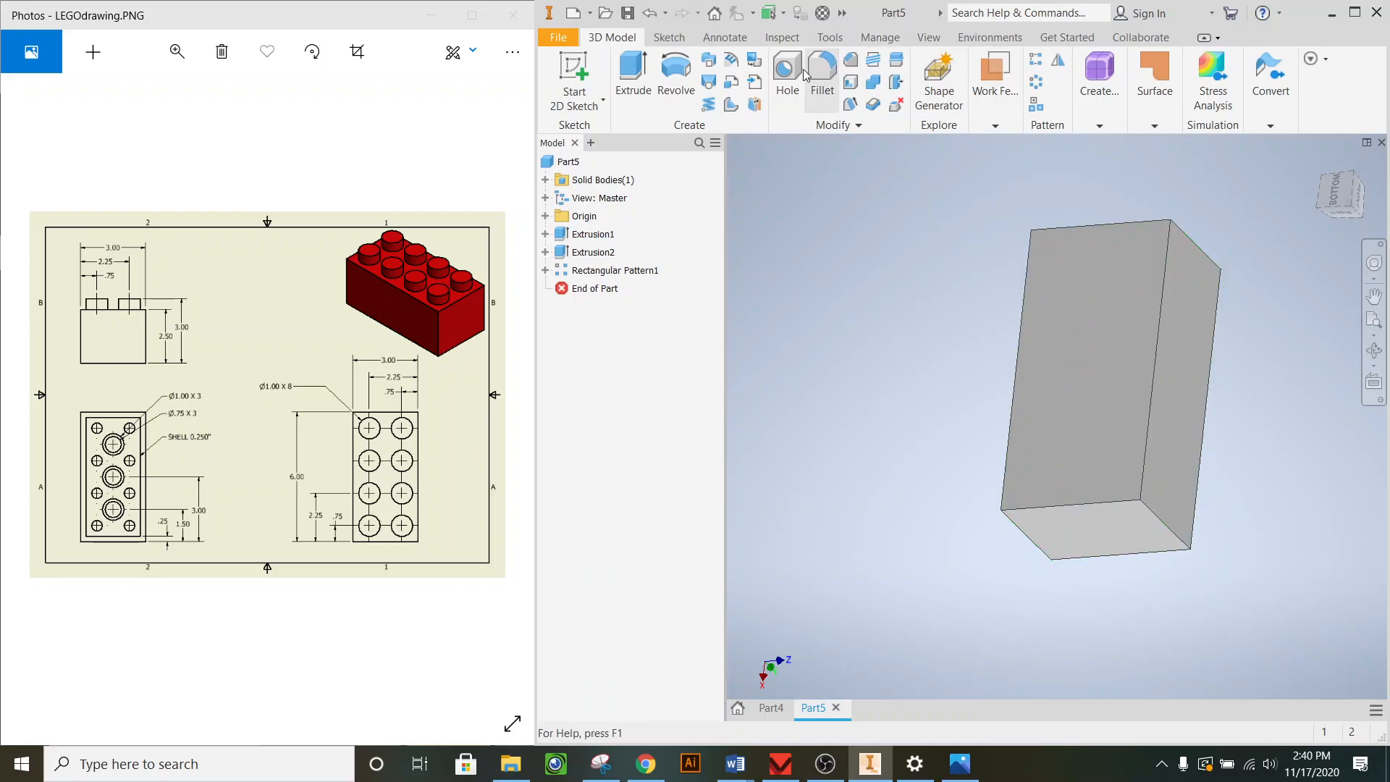
{"action": "left_click", "coordinate": [849, 85]}
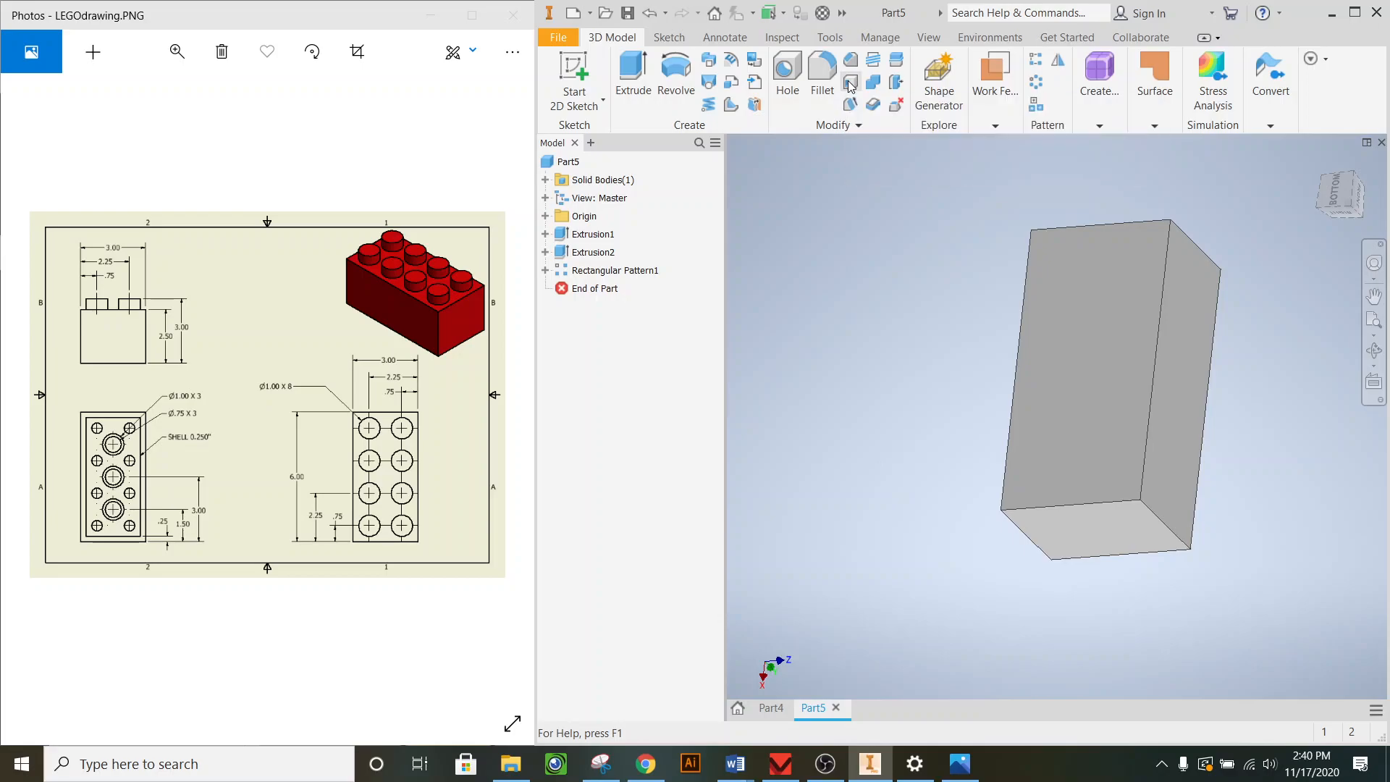
{"action": "left_click", "coordinate": [1104, 324]}
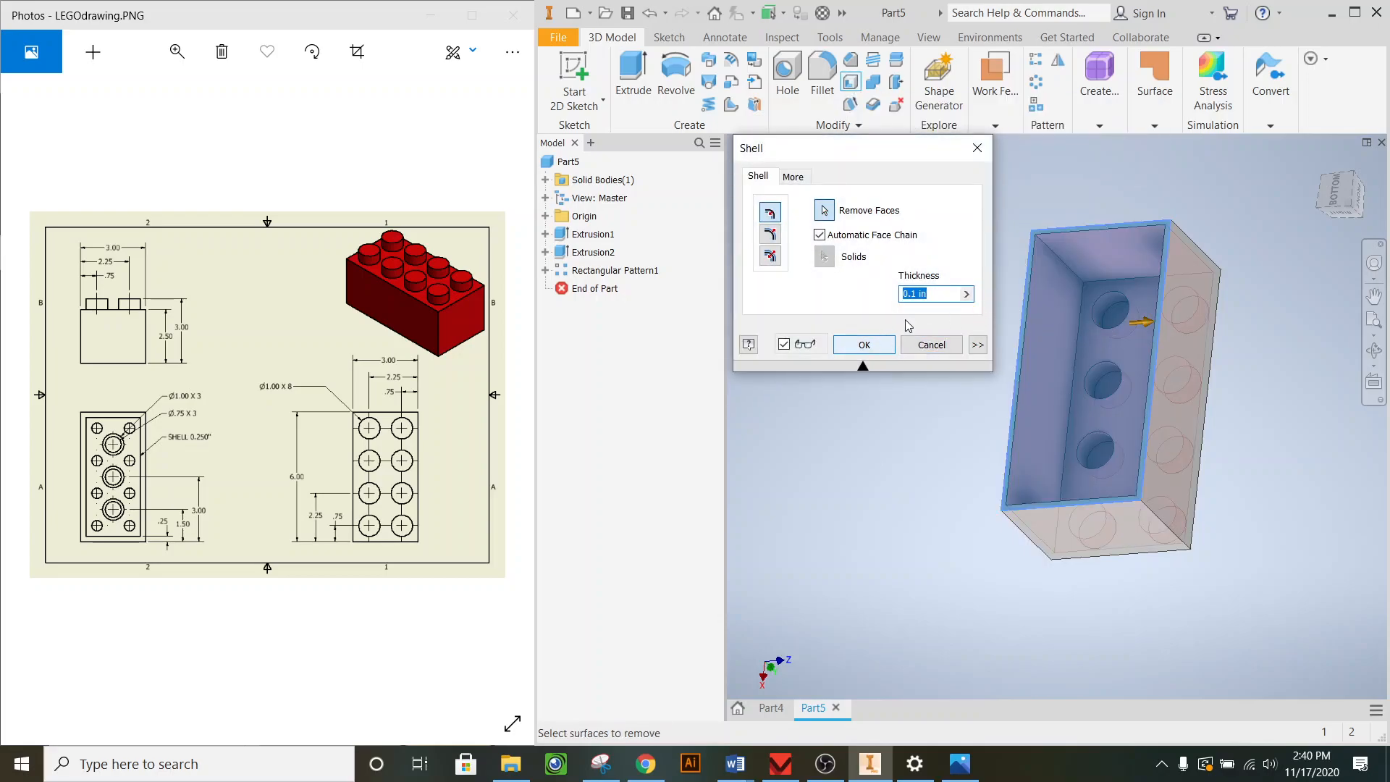
{"action": "type", "text": ".25"}
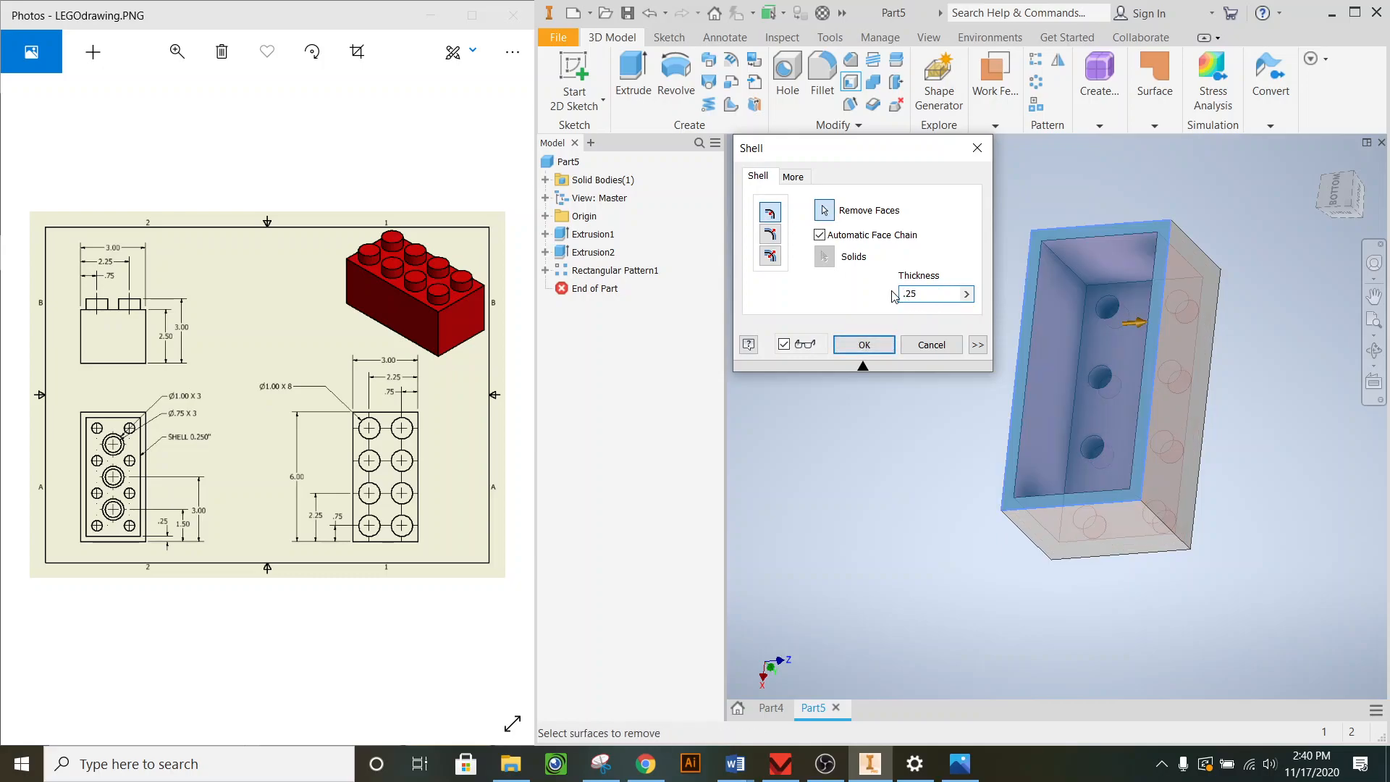
{"action": "key", "text": "Return"}
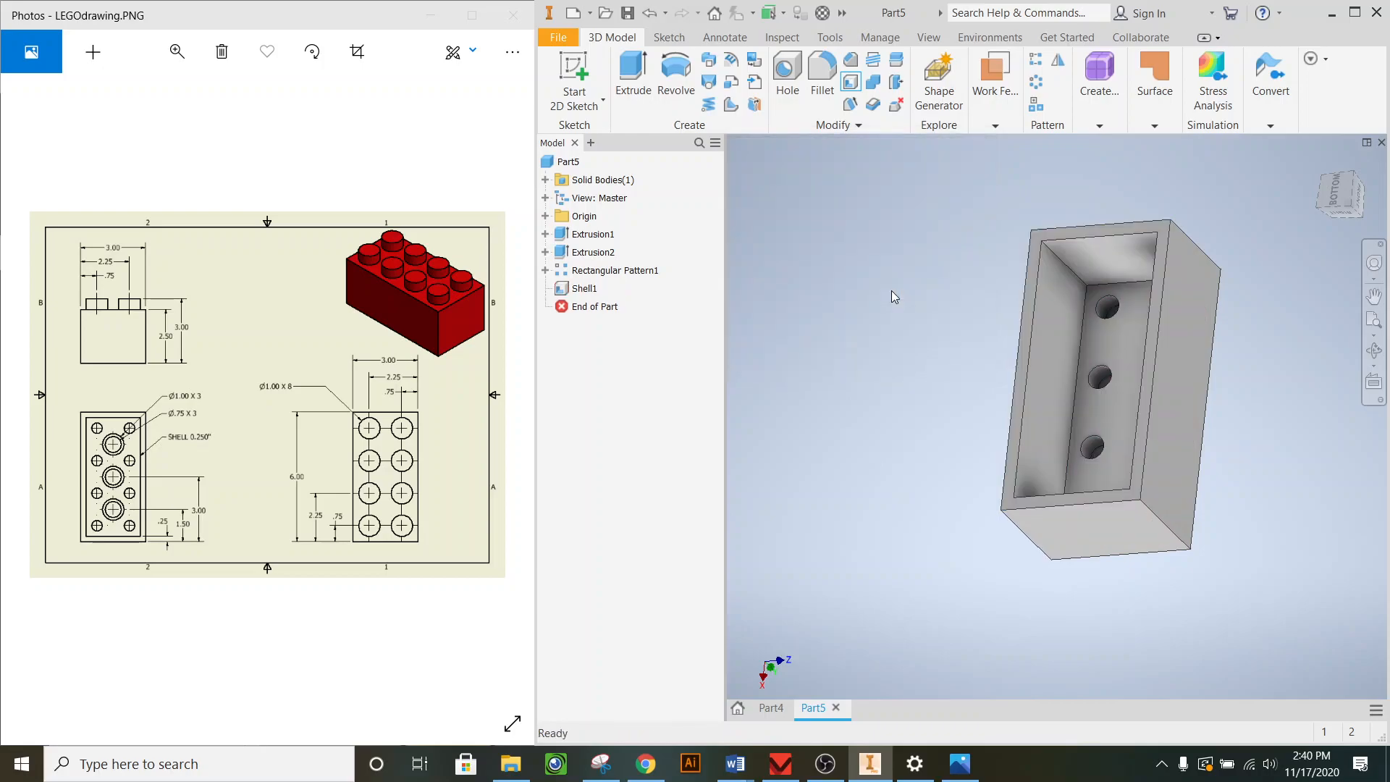
- Start a sketch on the shell's inner floor and draw a 1 in diameter circle centered among the four stud recesses at one end
{"action": "left_click", "coordinate": [1329, 194]}
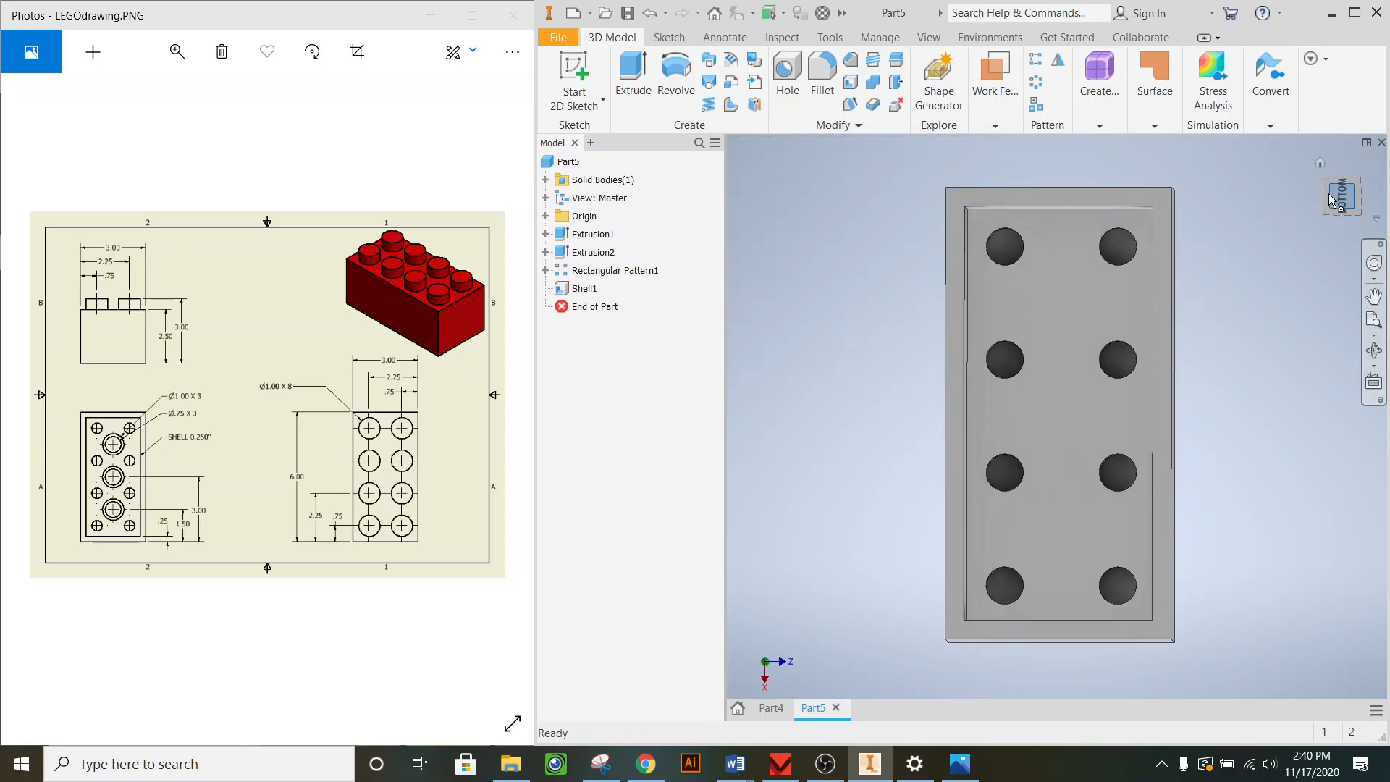
{"action": "mouse_move", "coordinate": [1341, 185]}
{"action": "left_mouse_down"}
{"action": "mouse_move", "coordinate": [1338, 226]}
{"action": "mouse_move", "coordinate": [1337, 189]}
{"action": "left_mouse_up"}
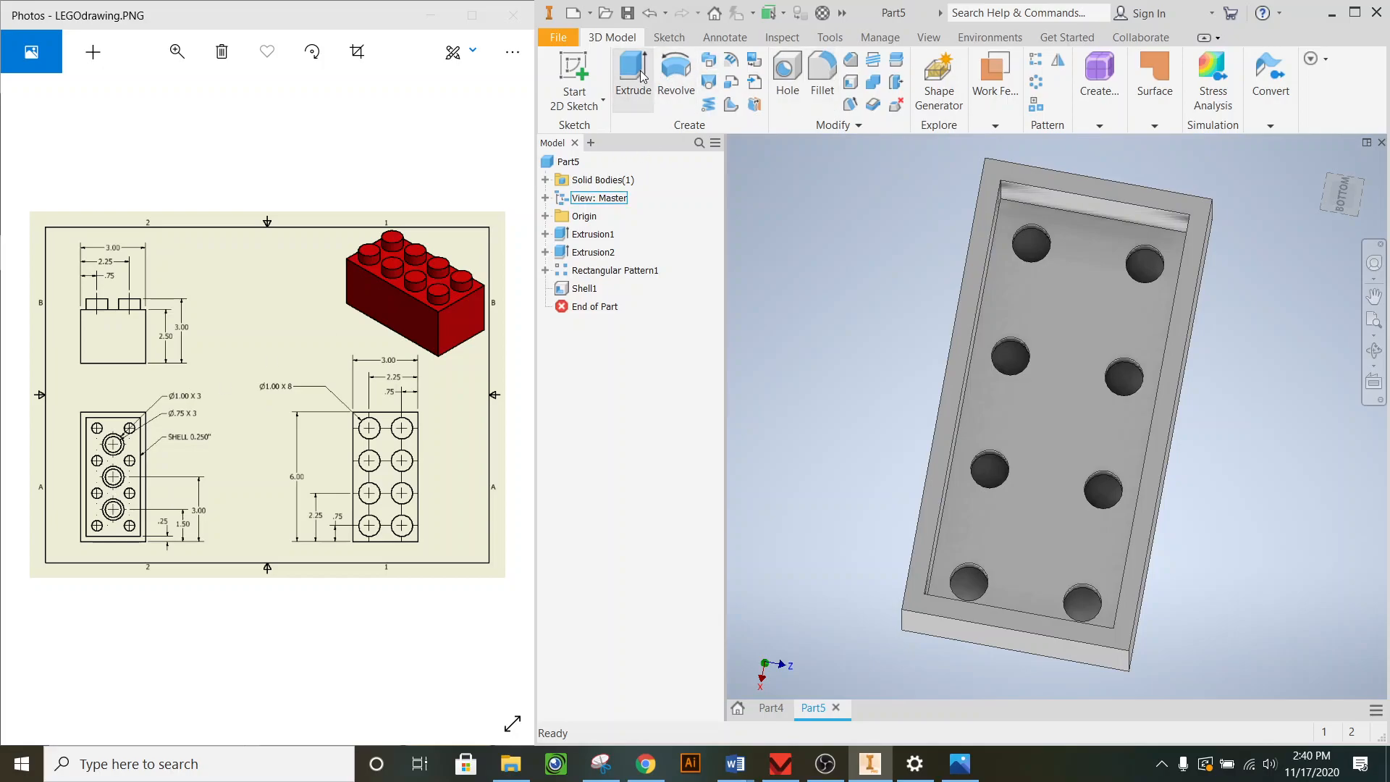
{"action": "left_click", "coordinate": [574, 79]}
{"action": "left_click", "coordinate": [1075, 318]}
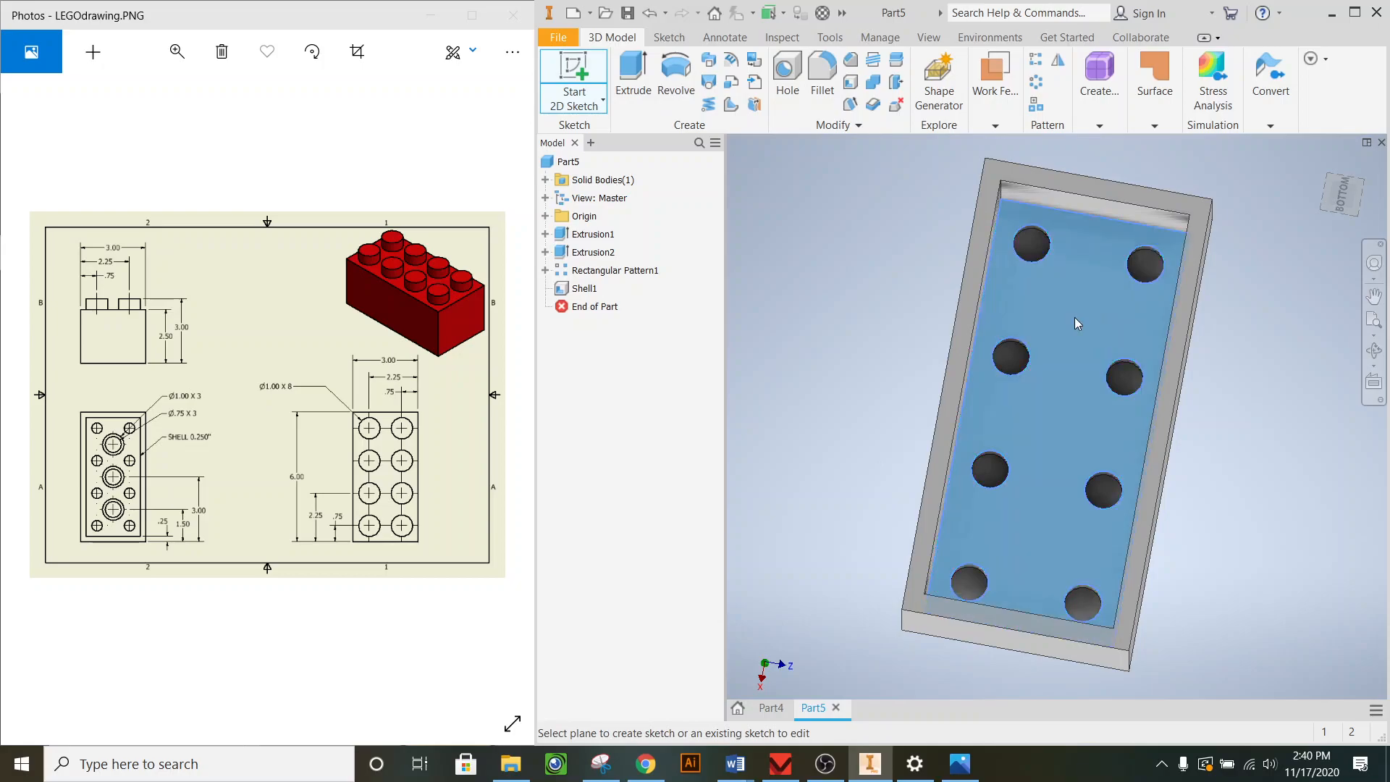
{"action": "left_click", "coordinate": [674, 72]}
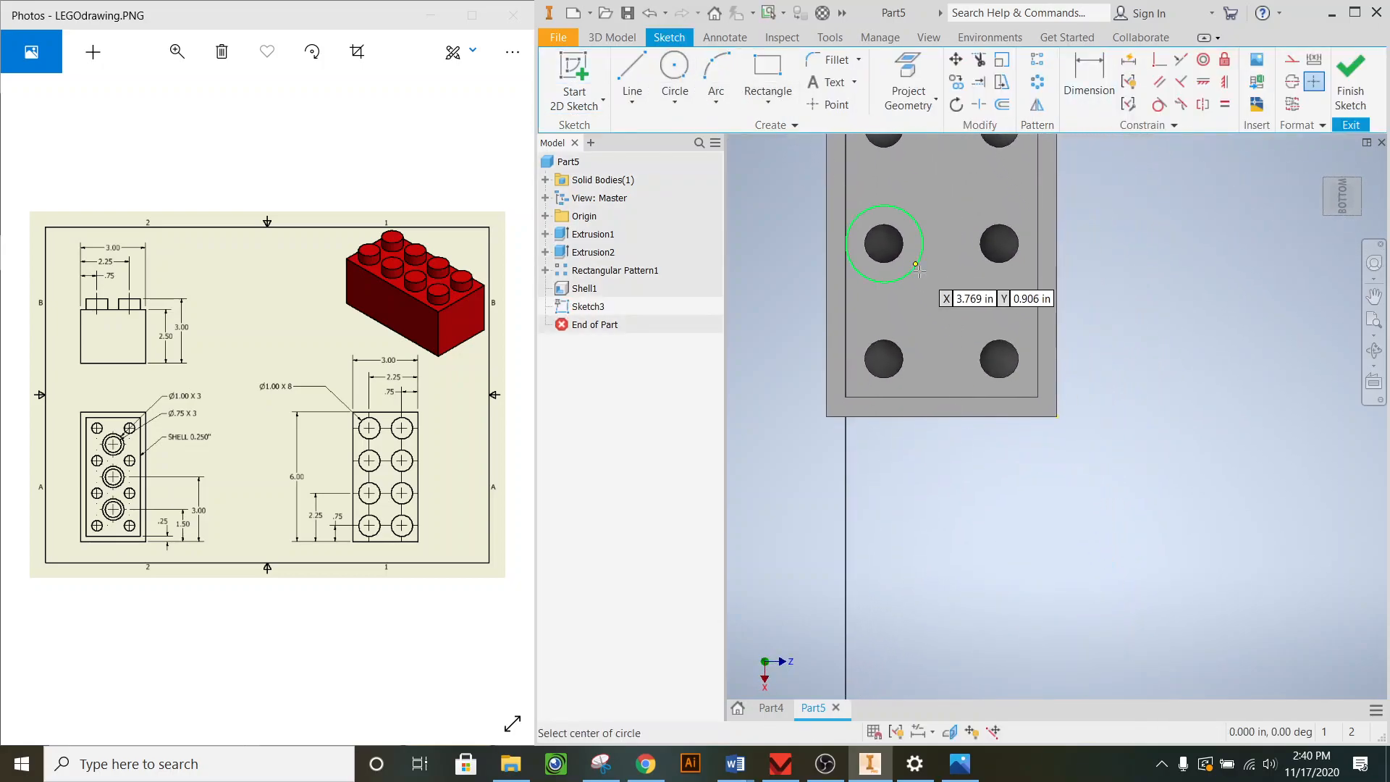
{"action": "left_click", "coordinate": [940, 303]}
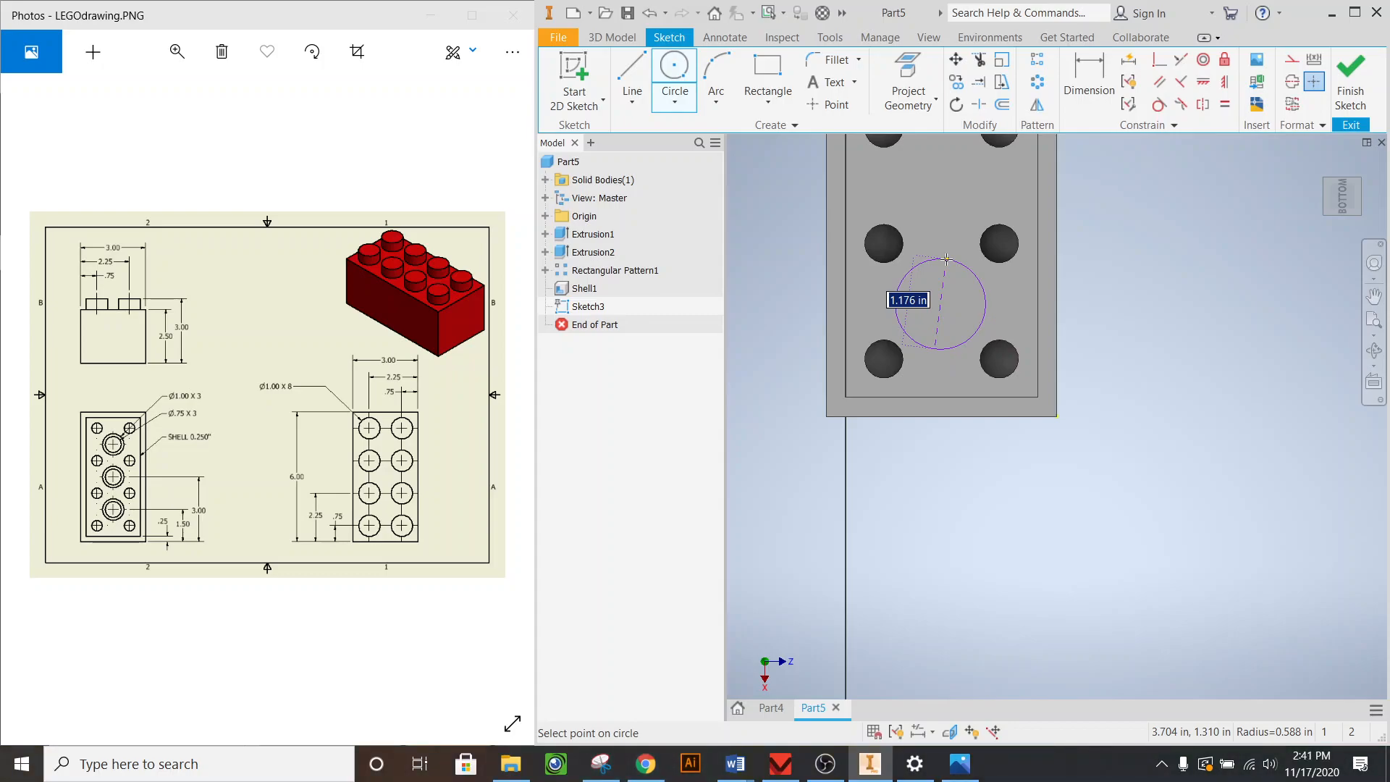
{"action": "type", "text": "1"}
{"action": "key", "text": "Return"}
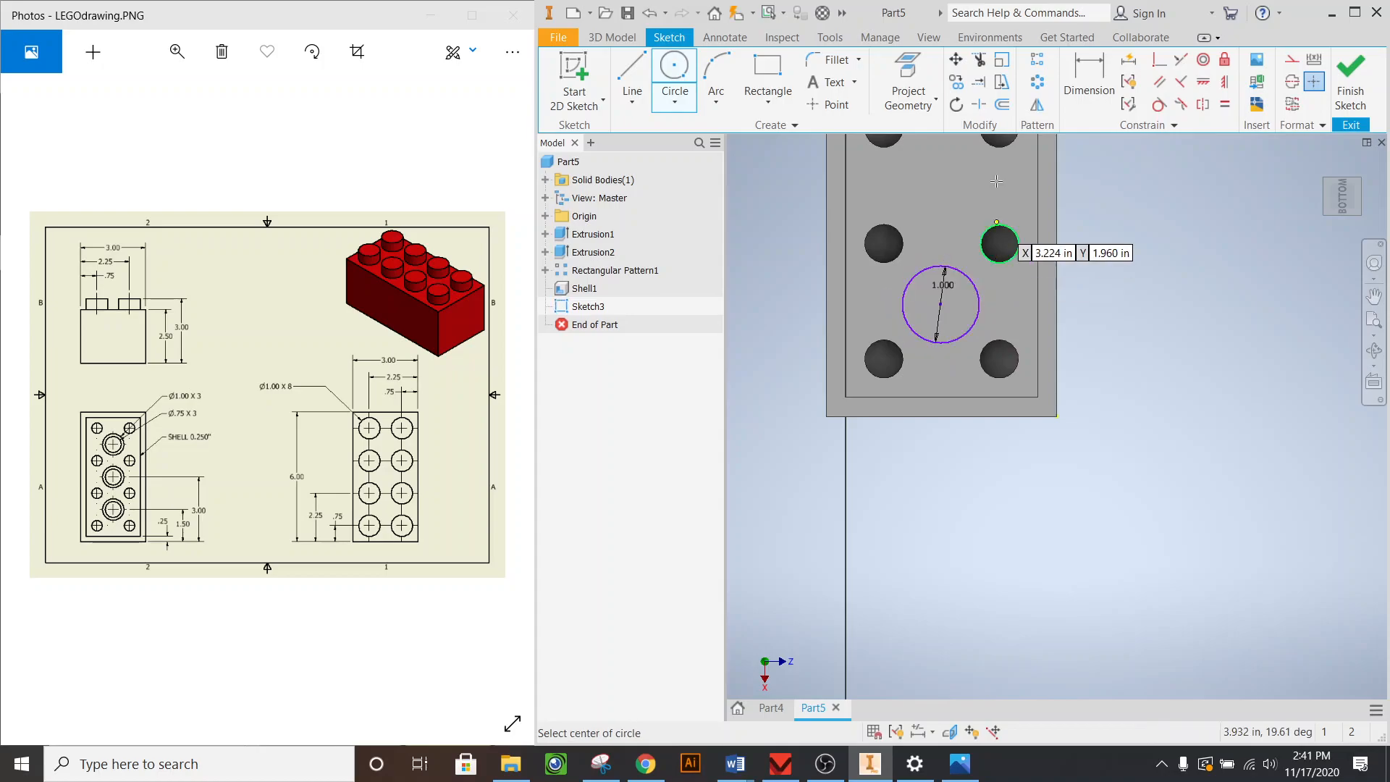
- Draw a concentric 0.75 in diameter circle inside the 1 in circle
{"action": "left_click", "coordinate": [943, 304]}
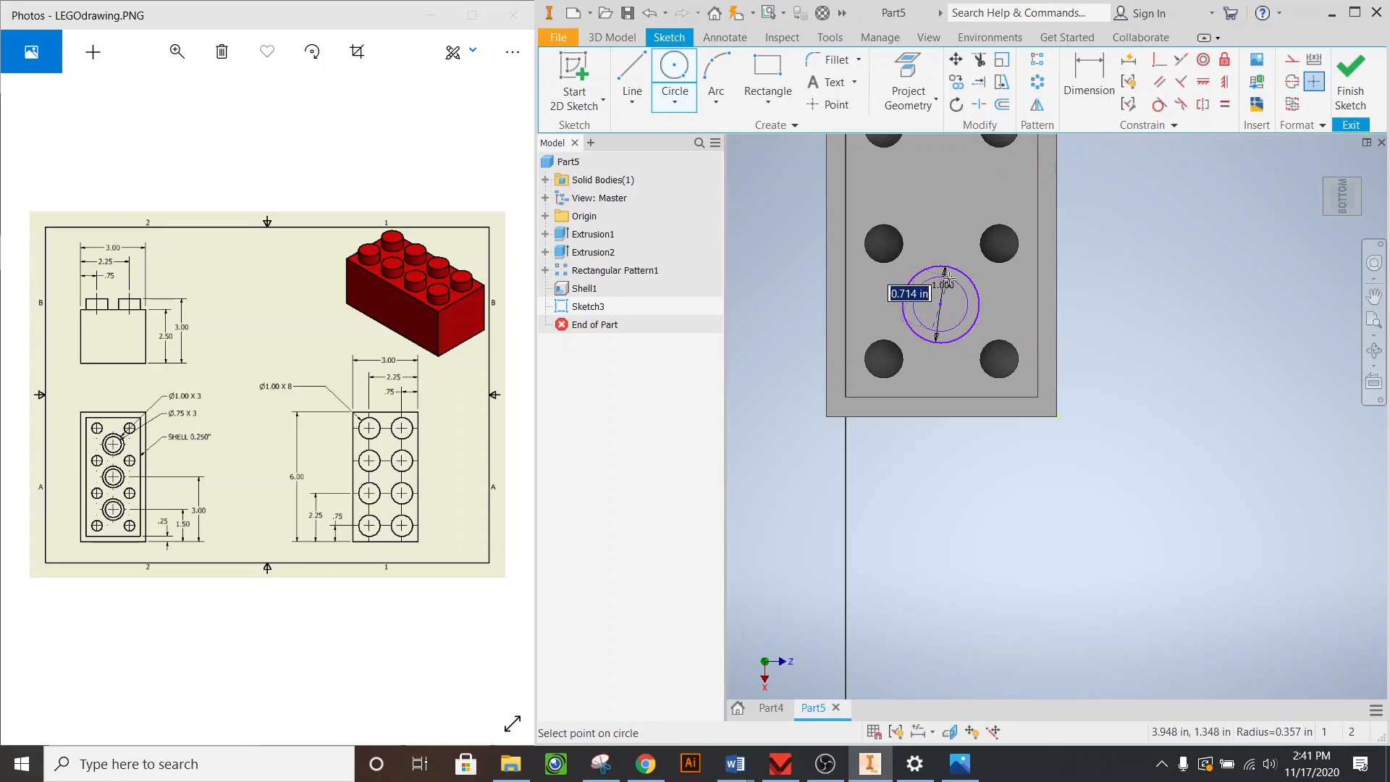
{"action": "type", "text": ".75"}
{"action": "key", "text": "Return"}
- Dimension the circles' center 1.5 in from the brick's long outer edge
{"action": "key", "text": "d"}
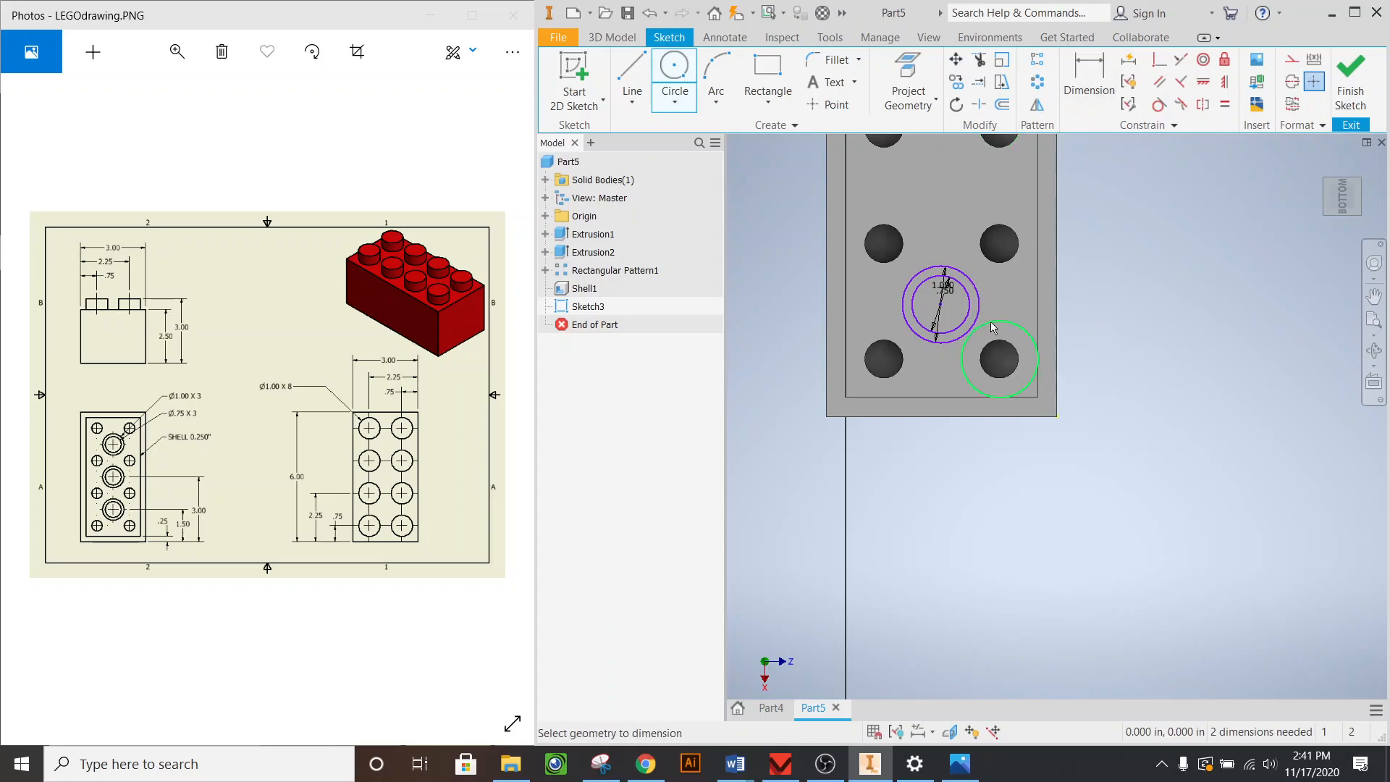
{"action": "left_click", "coordinate": [940, 305]}
{"action": "left_click", "coordinate": [1058, 369]}
{"action": "left_click", "coordinate": [1011, 468]}
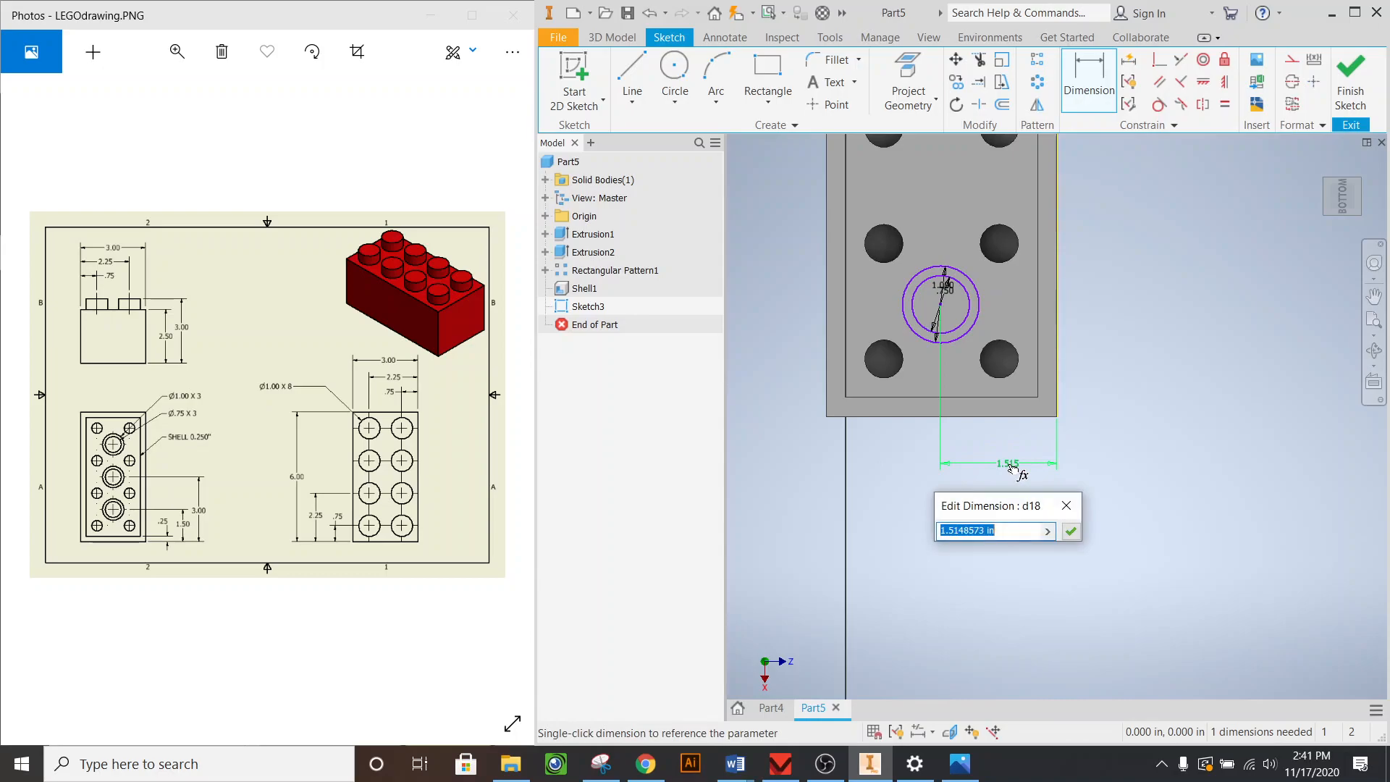
{"action": "type", "text": "1.5"}
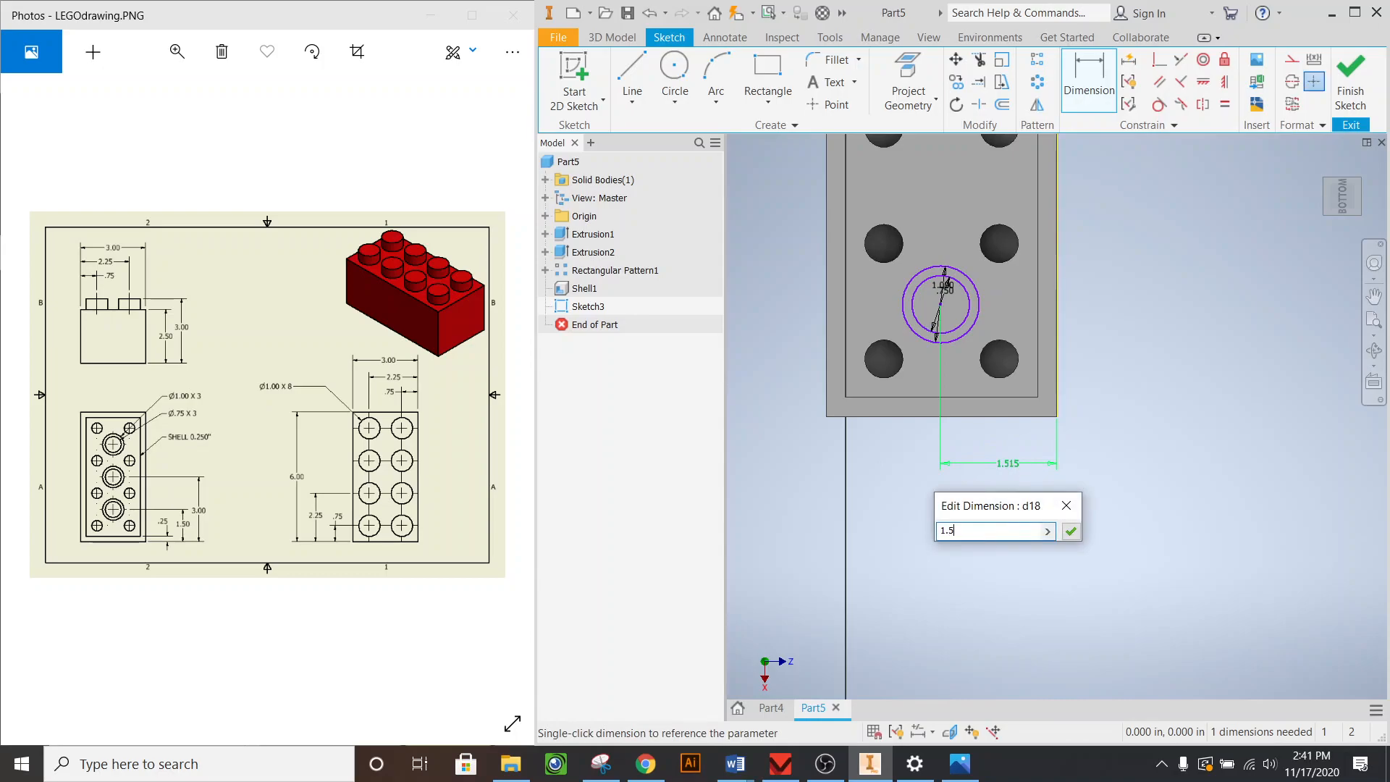
{"action": "key", "text": "Return"}
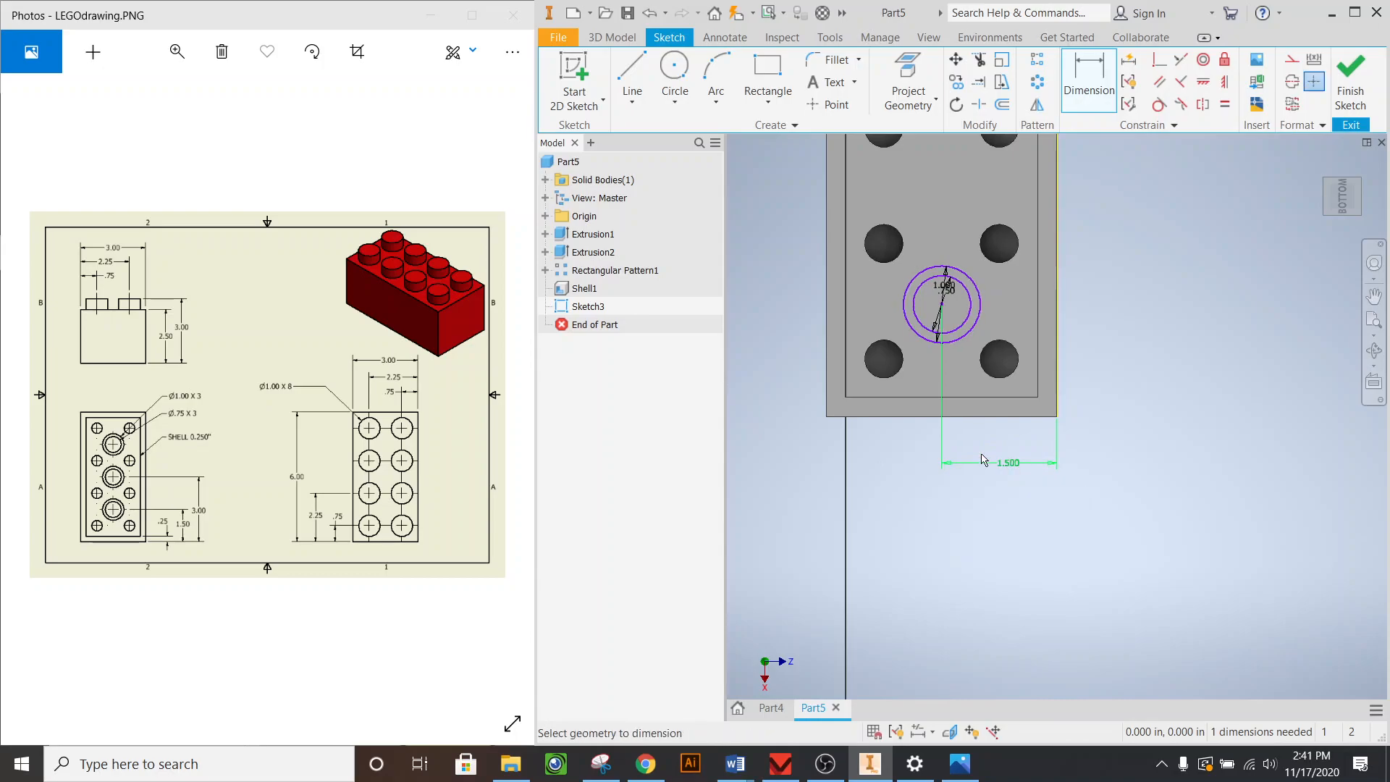
- Dimension the circles' center 1.5 in from the brick's nearest short outer edge and finish the sketch
{"action": "left_click", "coordinate": [942, 306]}
{"action": "left_click", "coordinate": [923, 417]}
{"action": "left_click", "coordinate": [786, 352]}
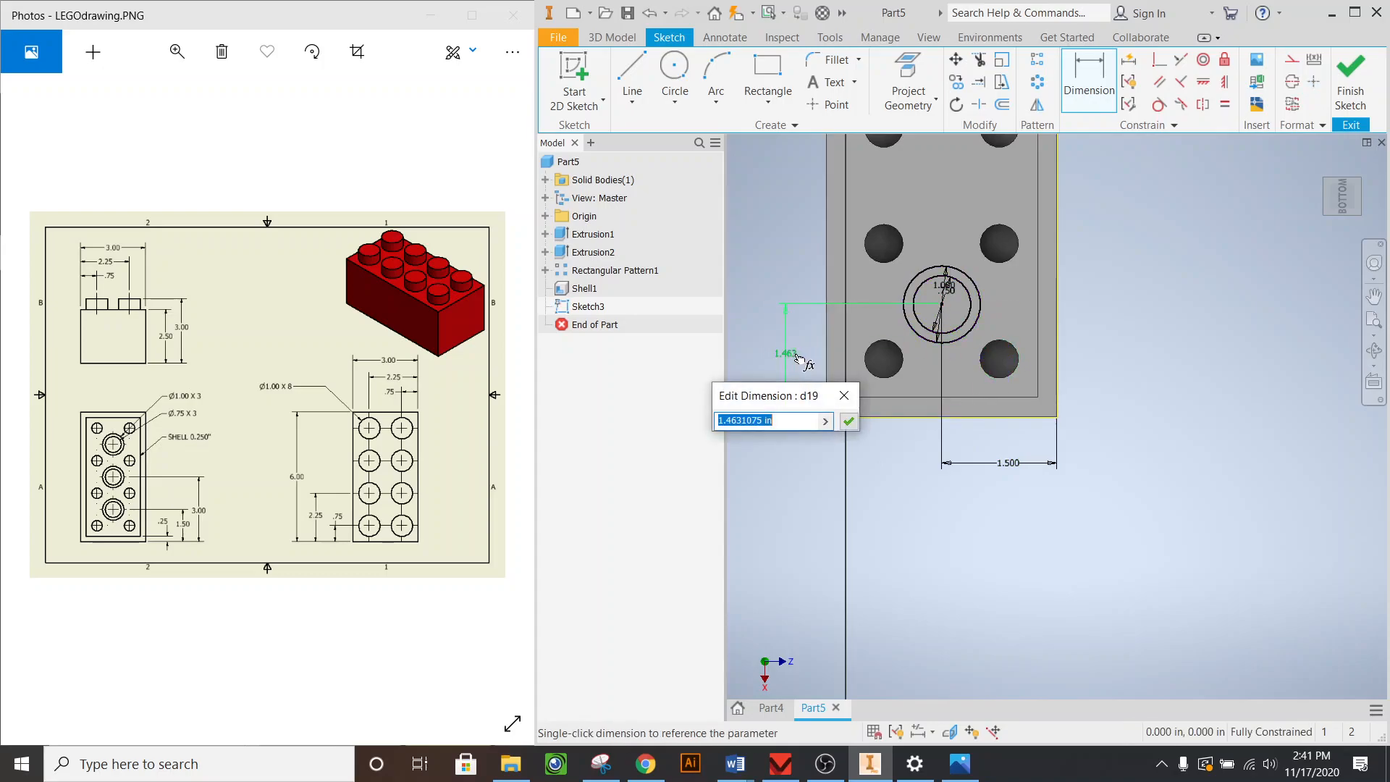
{"action": "type", "text": "1.5"}
{"action": "key", "text": "Return"}
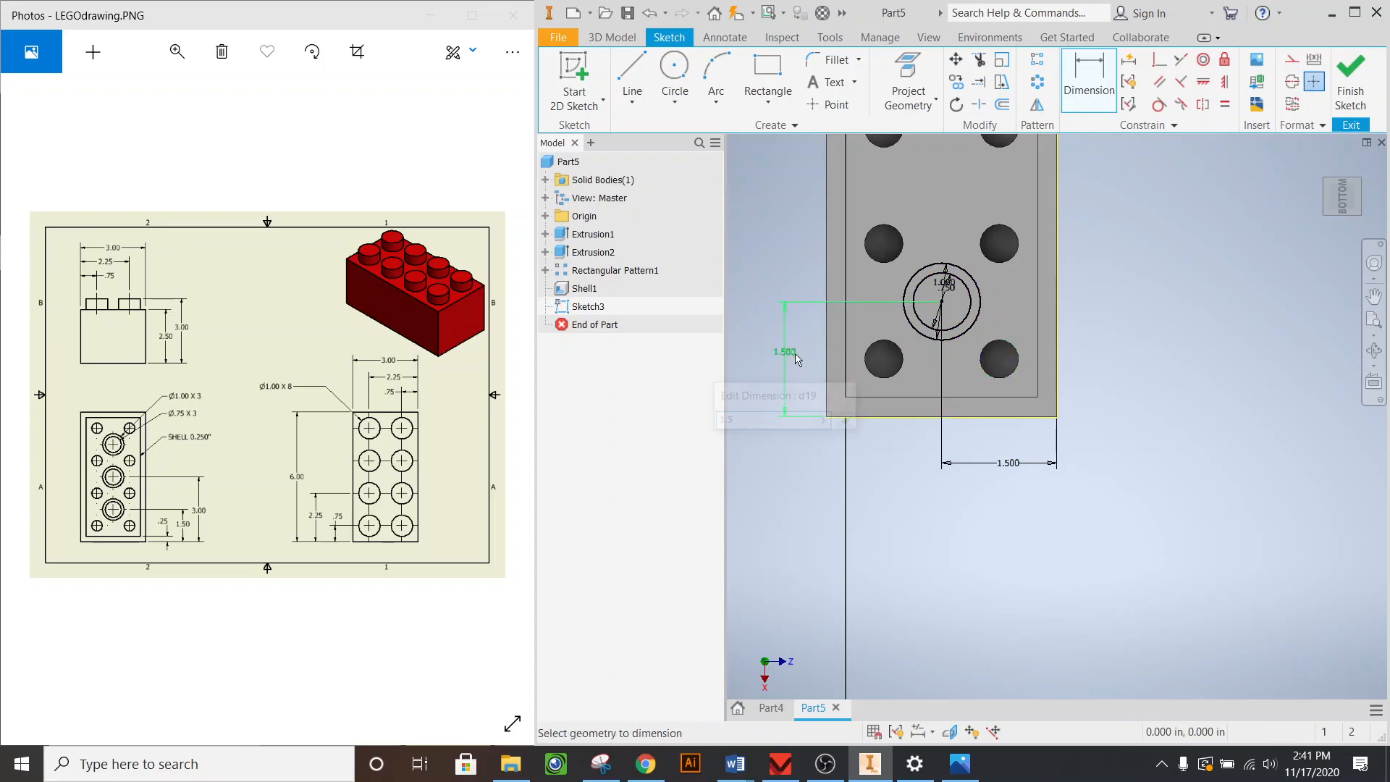
{"action": "scroll", "coordinate": [1022, 470], "scroll_direction": "up", "scroll_amount": 5}
{"action": "scroll", "coordinate": [1022, 471], "scroll_direction": "down", "scroll_amount": 3}
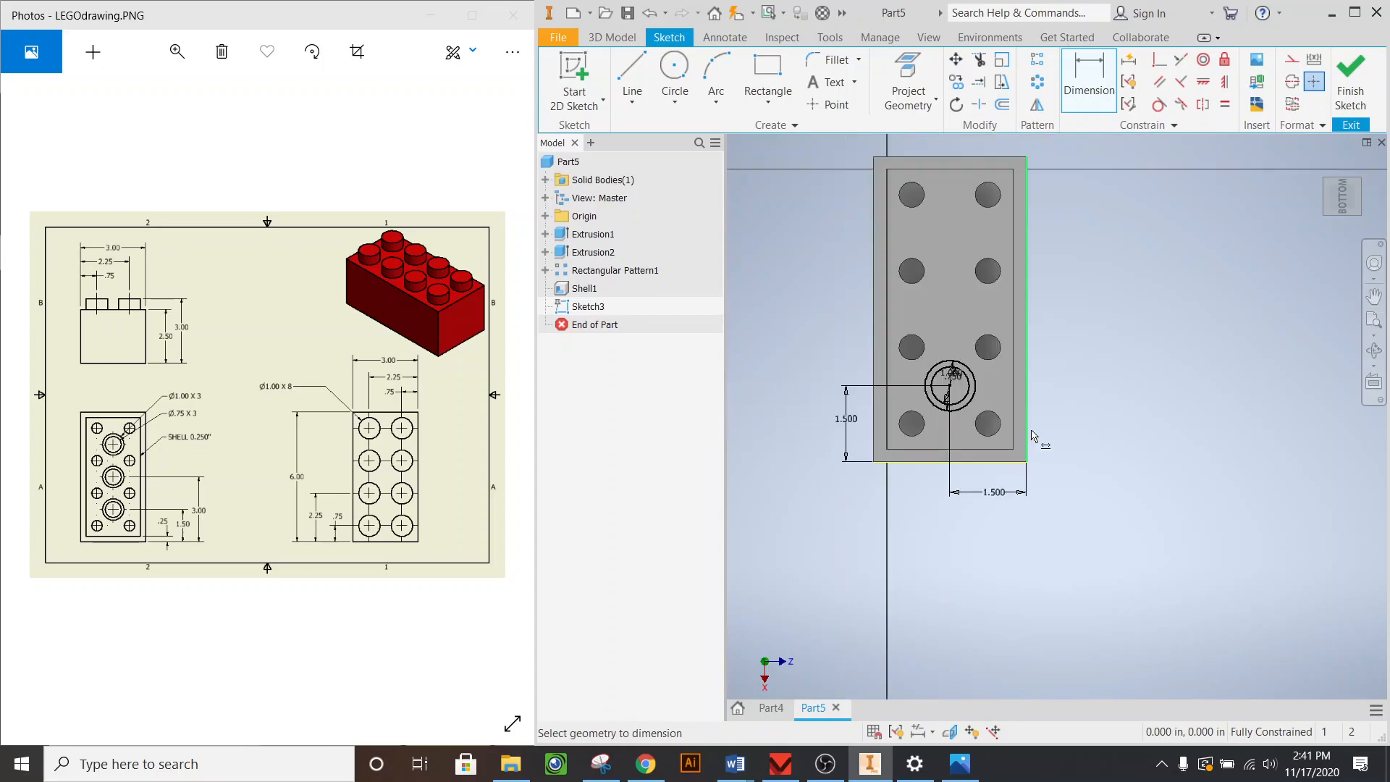
{"action": "left_click", "coordinate": [1350, 79]}
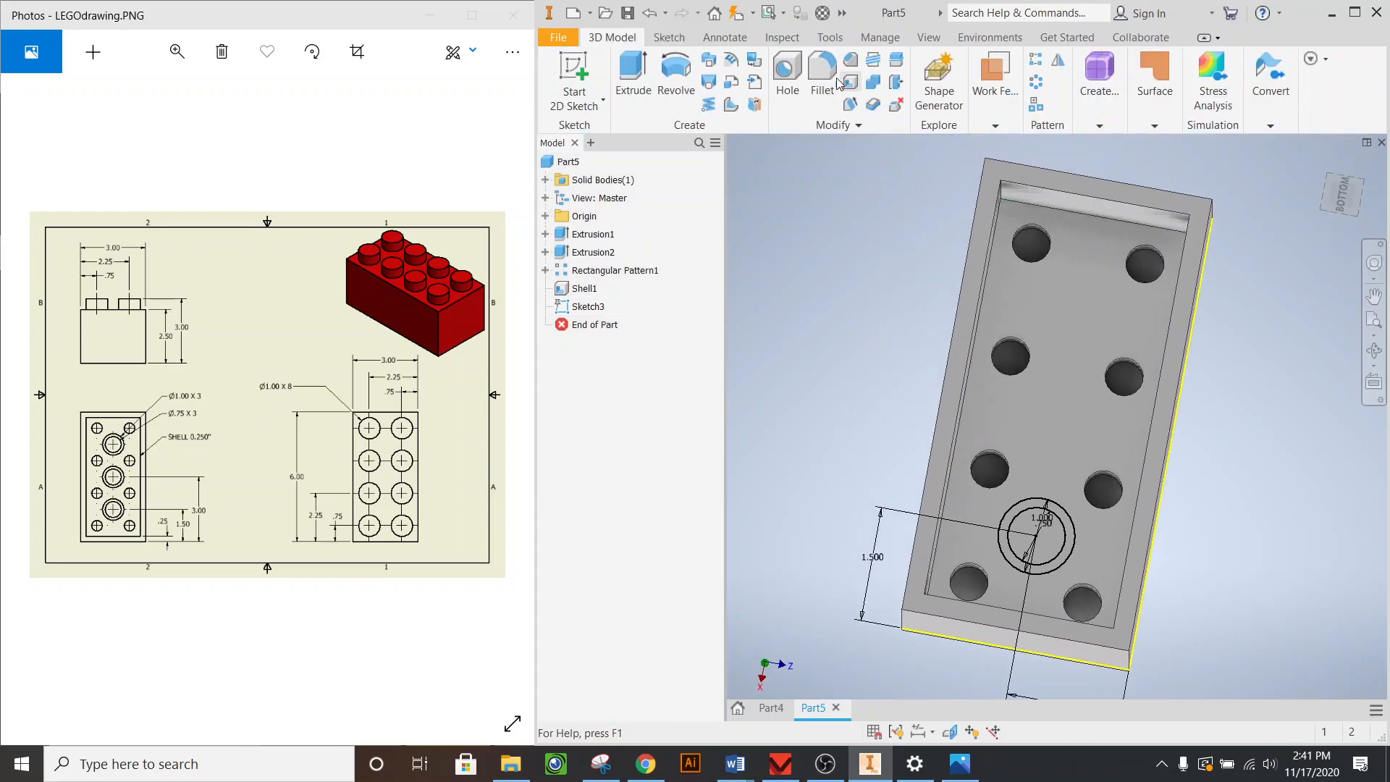
- Extrude the ring between the 1 in and 0.75 in circles as a tube up to the brick's open bottom rim face
{"action": "left_click", "coordinate": [634, 75]}
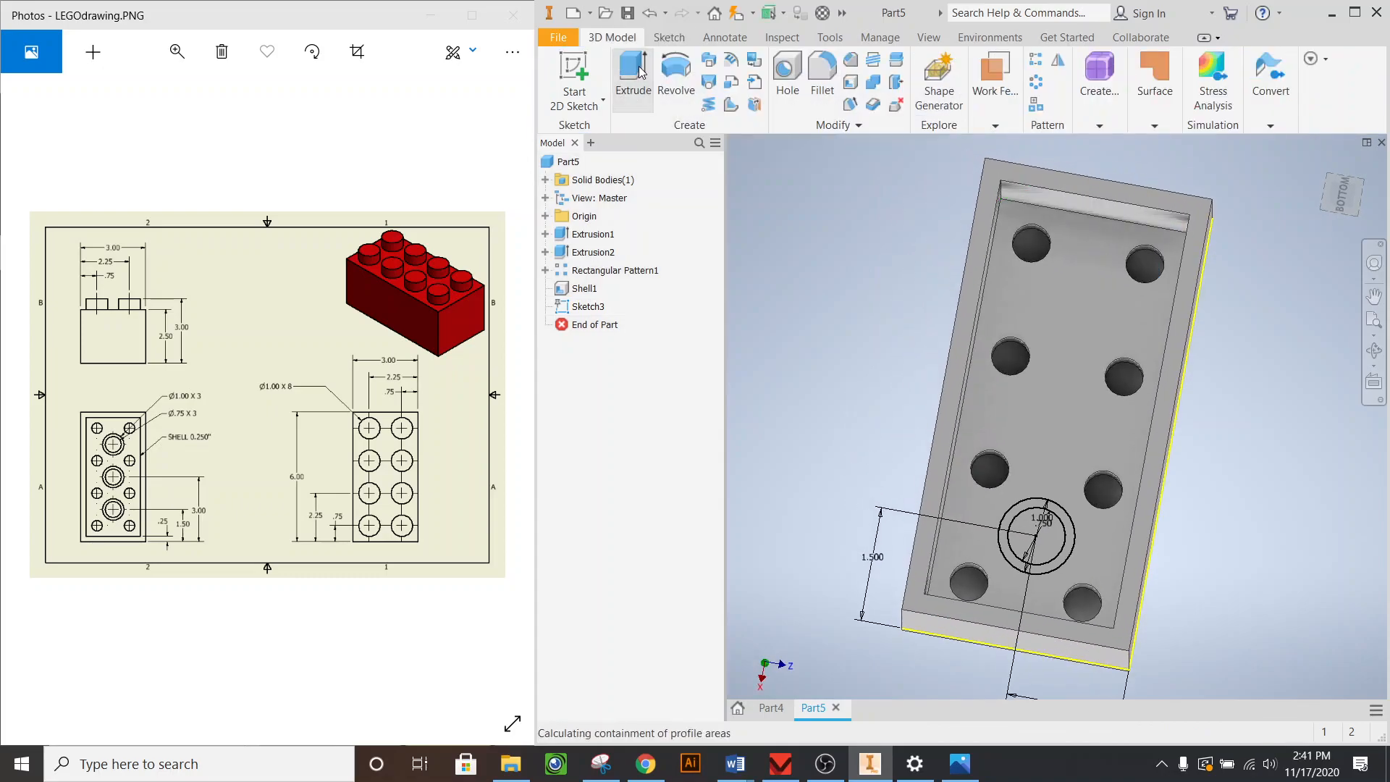
{"action": "scroll", "coordinate": [1065, 522], "scroll_direction": "down", "scroll_amount": 5}
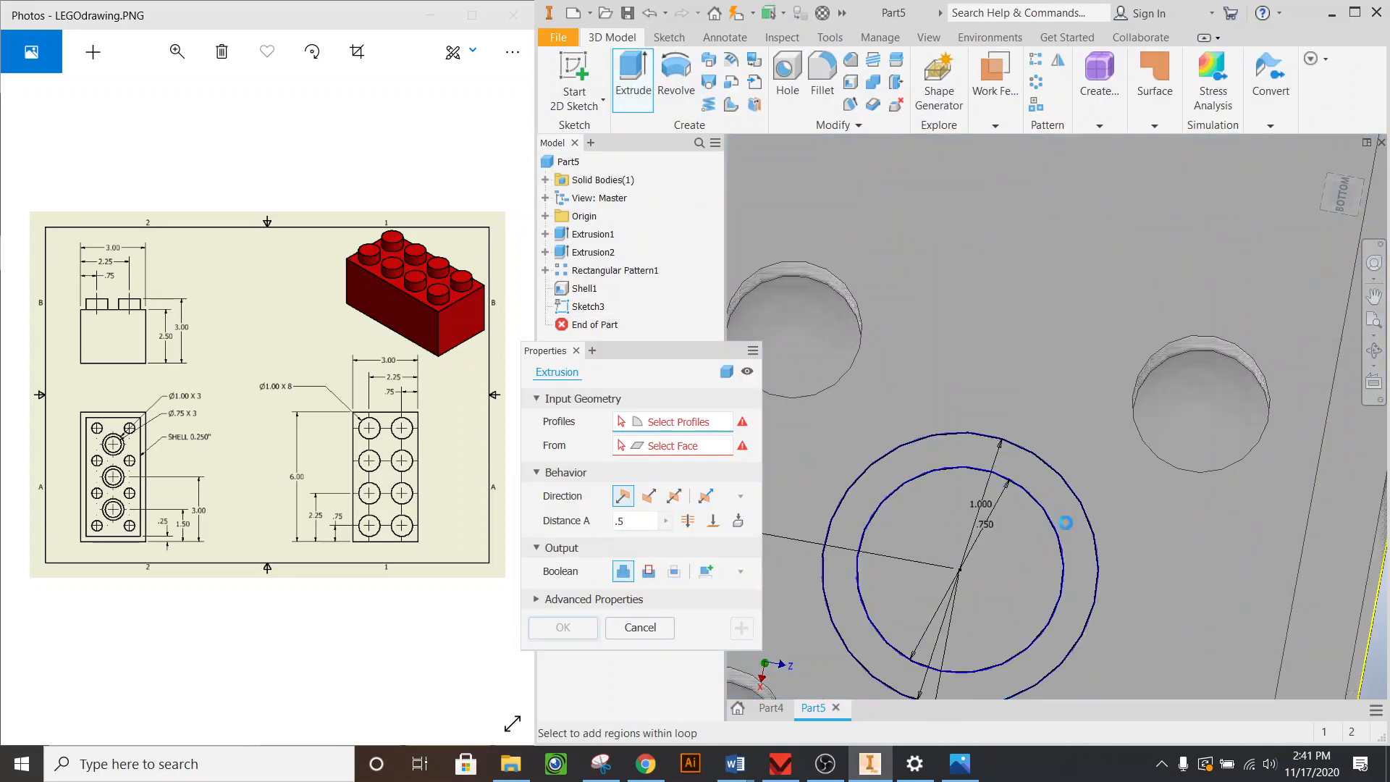
{"action": "left_click", "coordinate": [1044, 492]}
{"action": "scroll", "coordinate": [1014, 370], "scroll_direction": "down", "scroll_amount": 3}
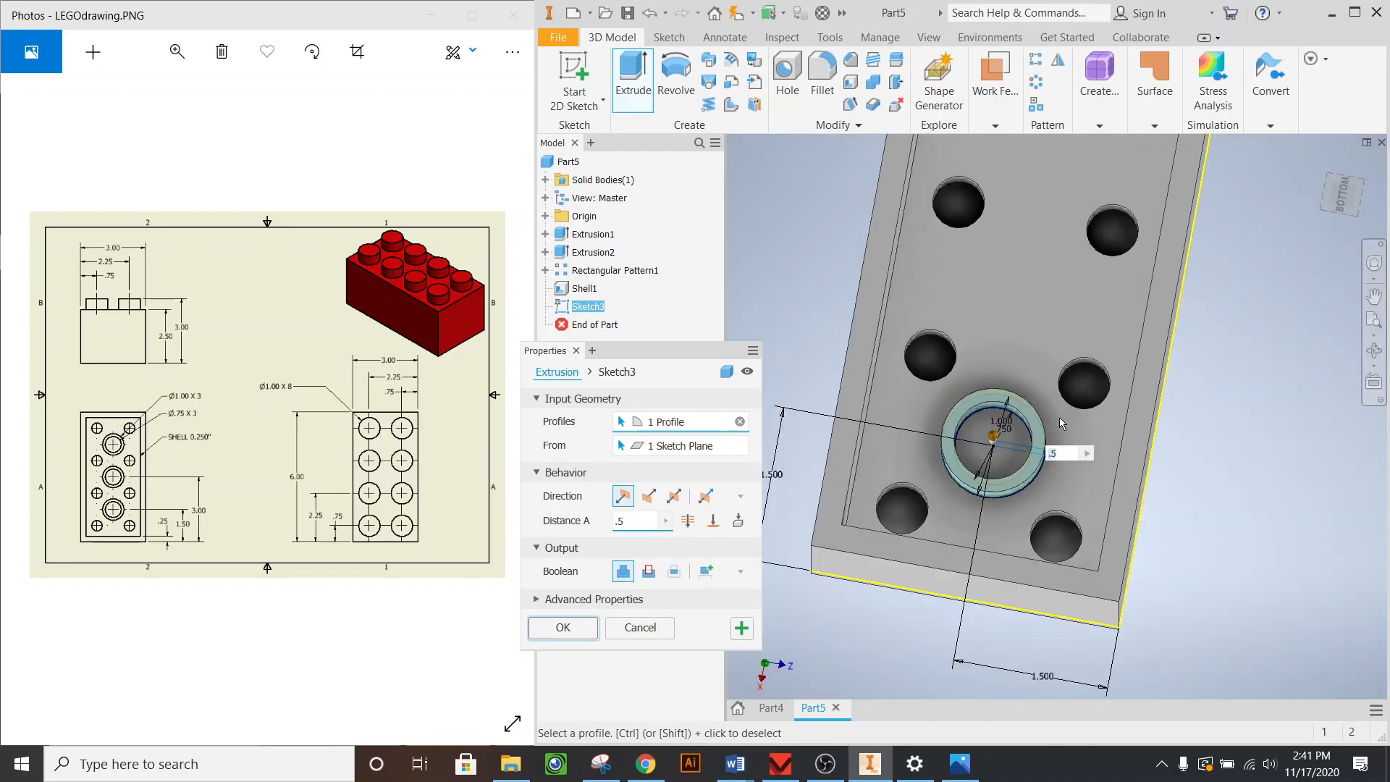
{"action": "mouse_move", "coordinate": [1328, 198]}
{"action": "left_mouse_down"}
{"action": "mouse_move", "coordinate": [1332, 181]}
{"action": "mouse_move", "coordinate": [1329, 205]}
{"action": "left_mouse_up"}
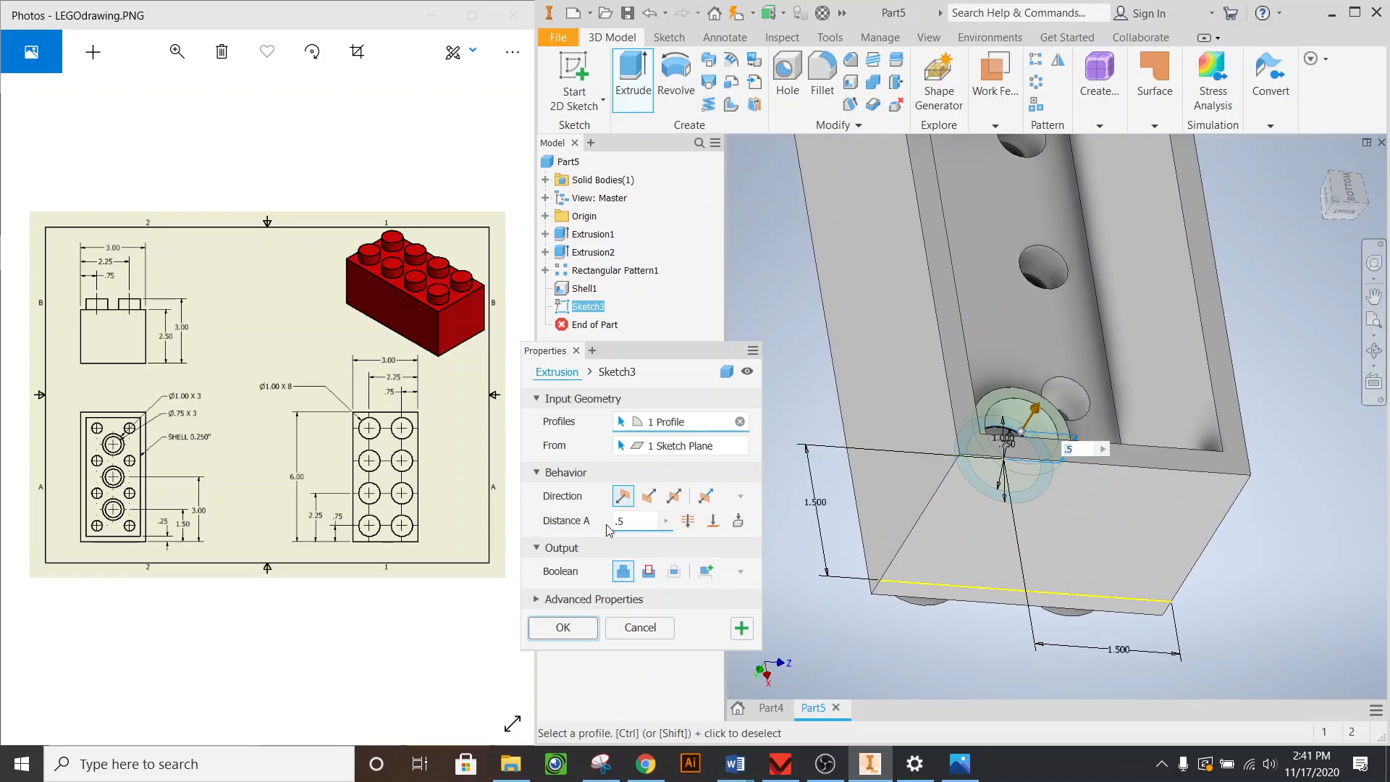
{"action": "left_click", "coordinate": [713, 521]}
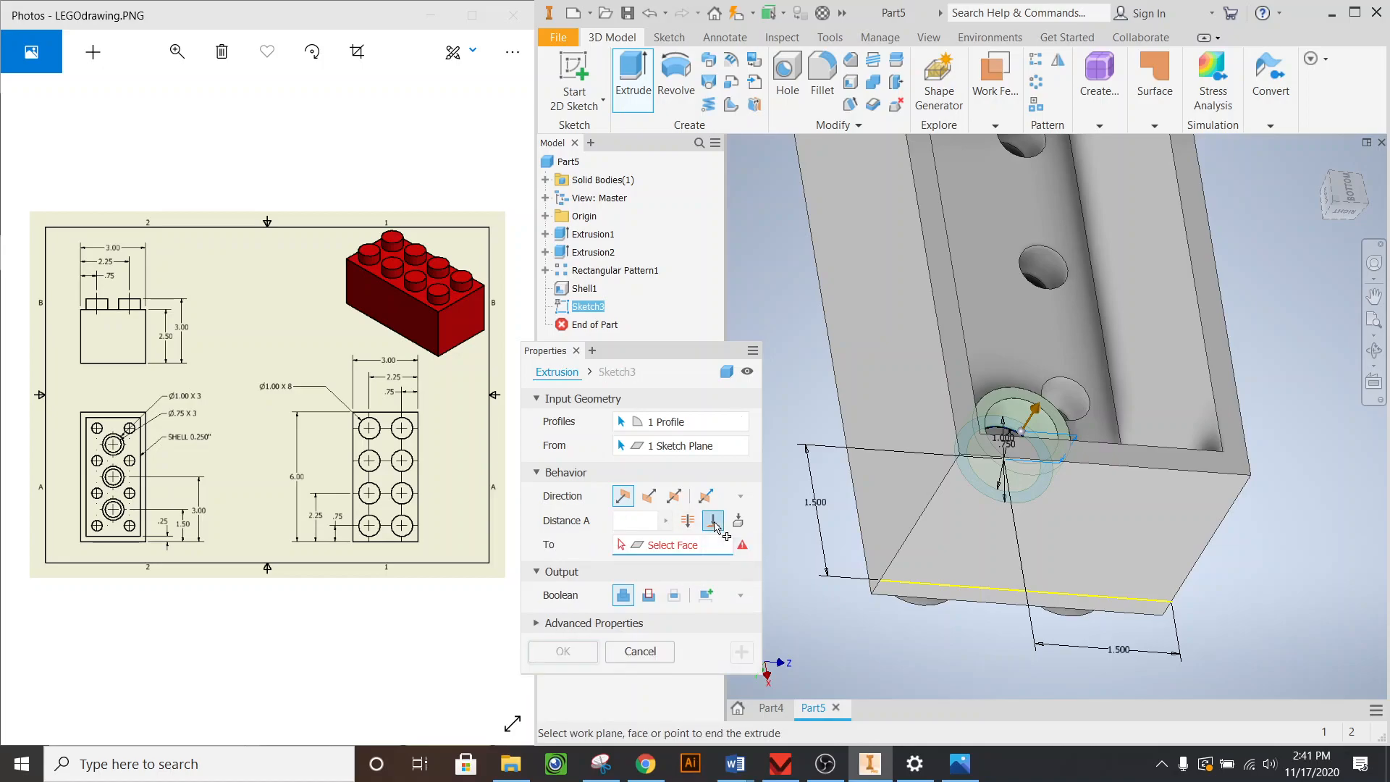
{"action": "left_click", "coordinate": [1218, 368]}
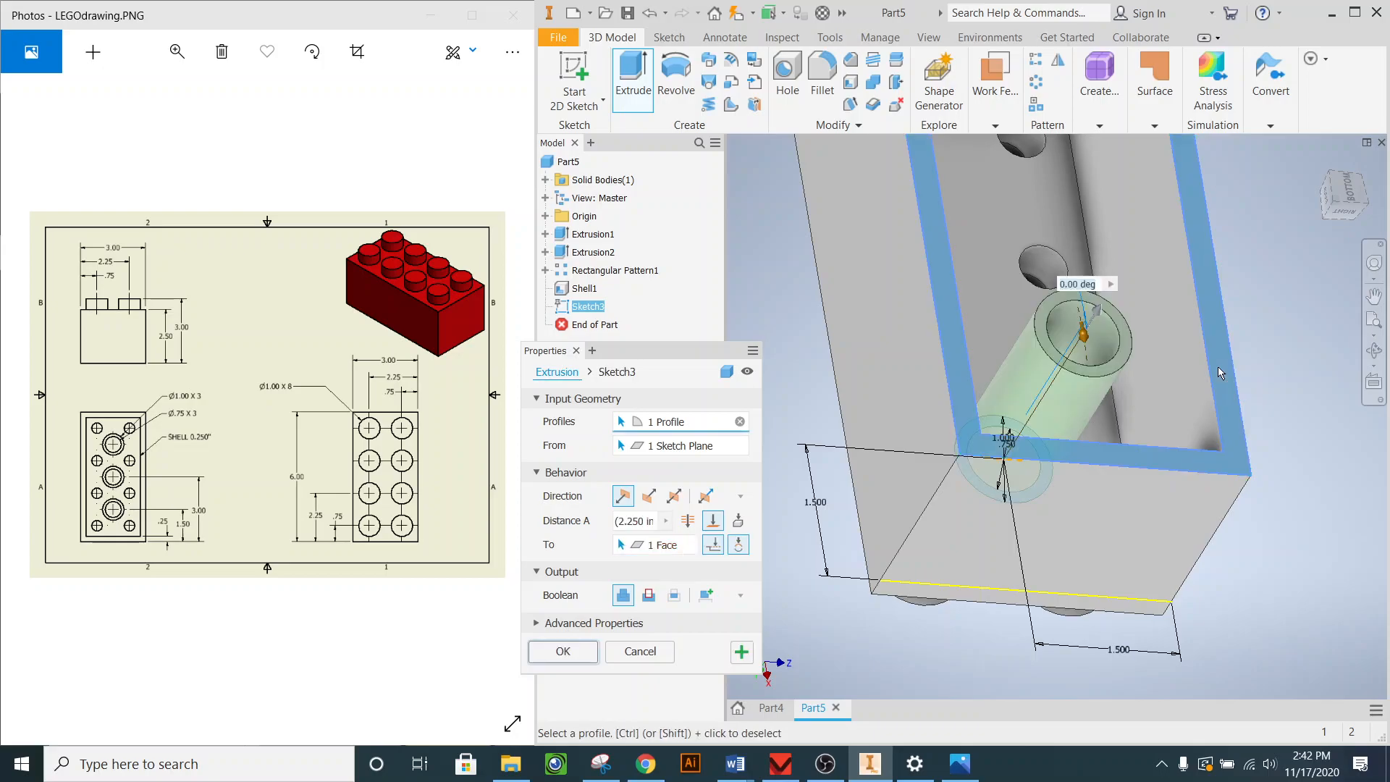
{"action": "left_click", "coordinate": [1330, 206]}
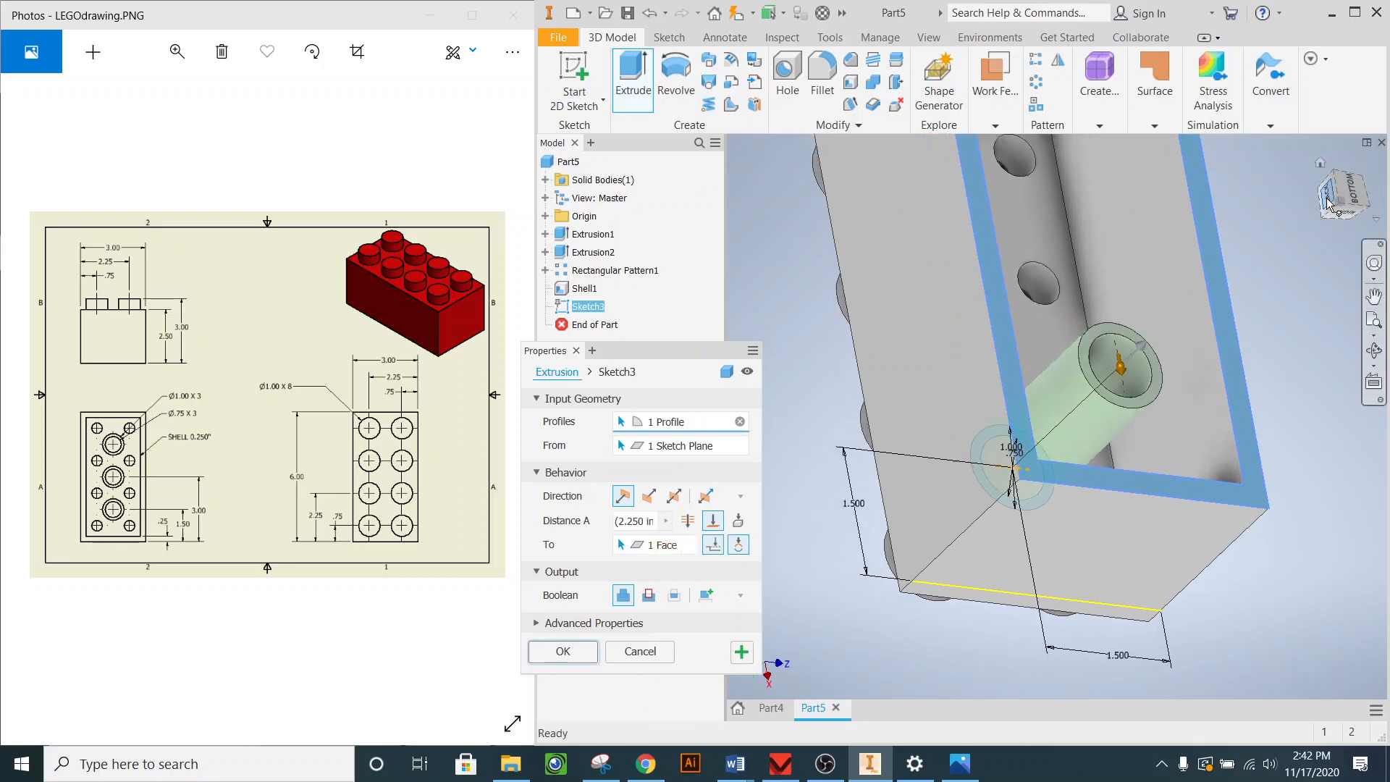
{"action": "left_click_drag", "start_coordinate": [1361, 203], "coordinate": [1309, 195]}
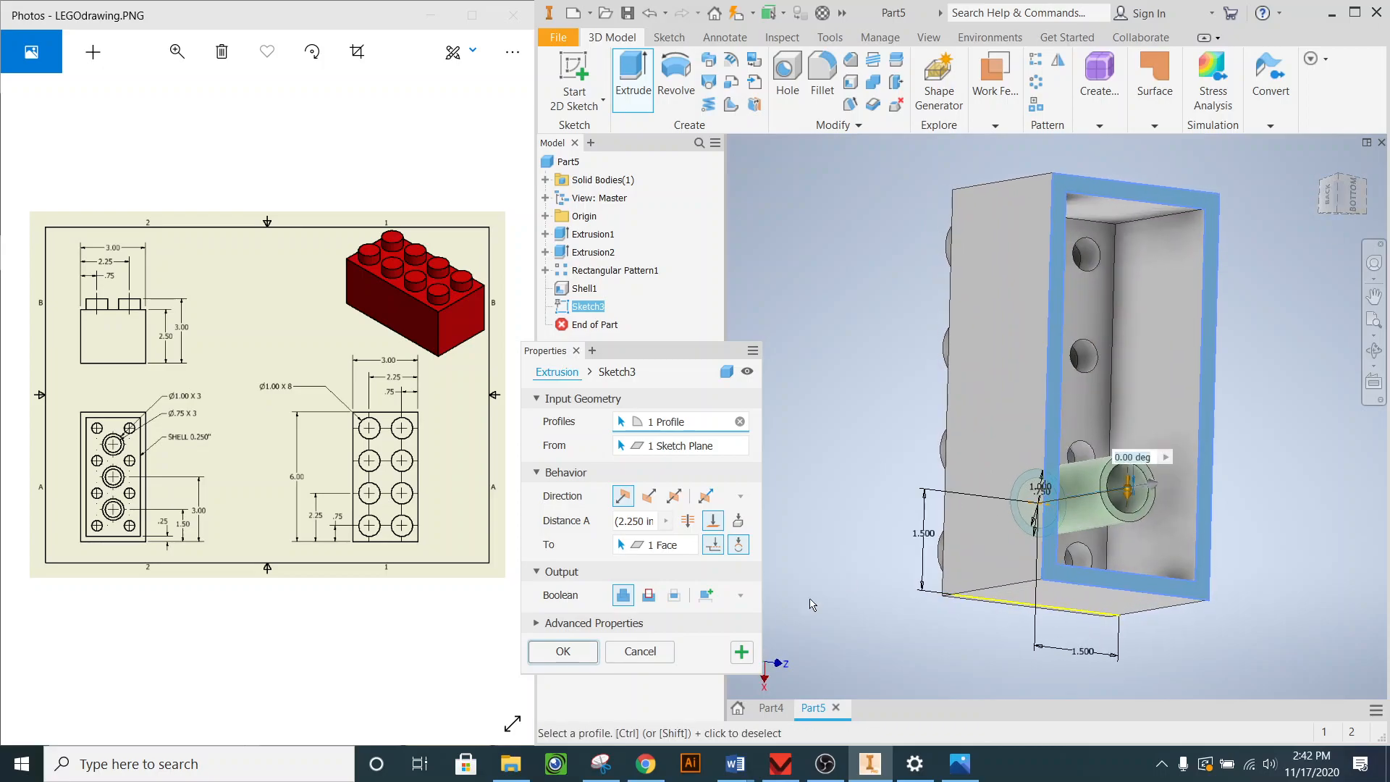
{"action": "left_click", "coordinate": [563, 651]}
- Create a rectangular pattern of the underside tube along the brick's long inner edge, with 3 instances spaced 1.5 in apart
{"action": "mouse_move", "coordinate": [1333, 206]}
{"action": "left_mouse_down"}
{"action": "mouse_move", "coordinate": [1289, 189]}
{"action": "mouse_move", "coordinate": [1349, 205]}
{"action": "mouse_move", "coordinate": [1336, 194]}
{"action": "left_mouse_up"}
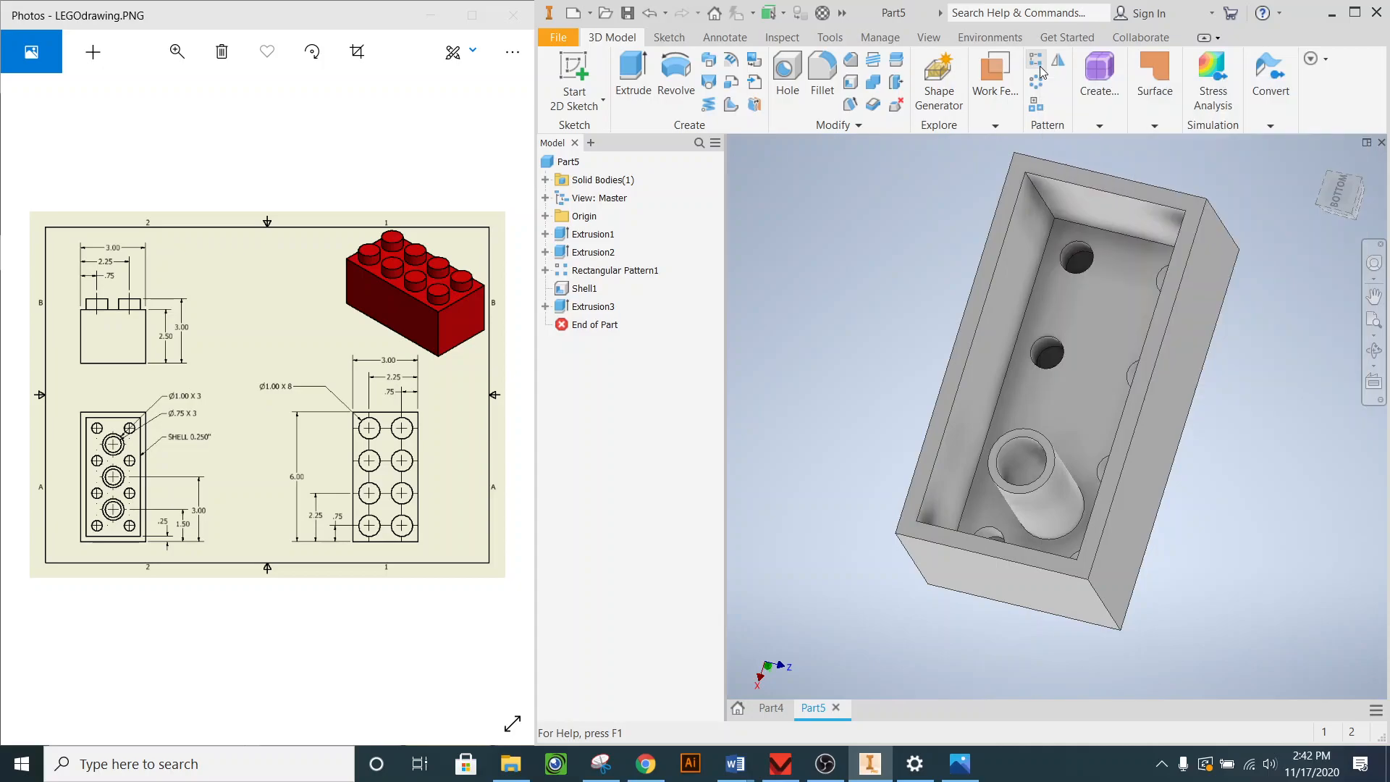
{"action": "left_click", "coordinate": [1039, 66]}
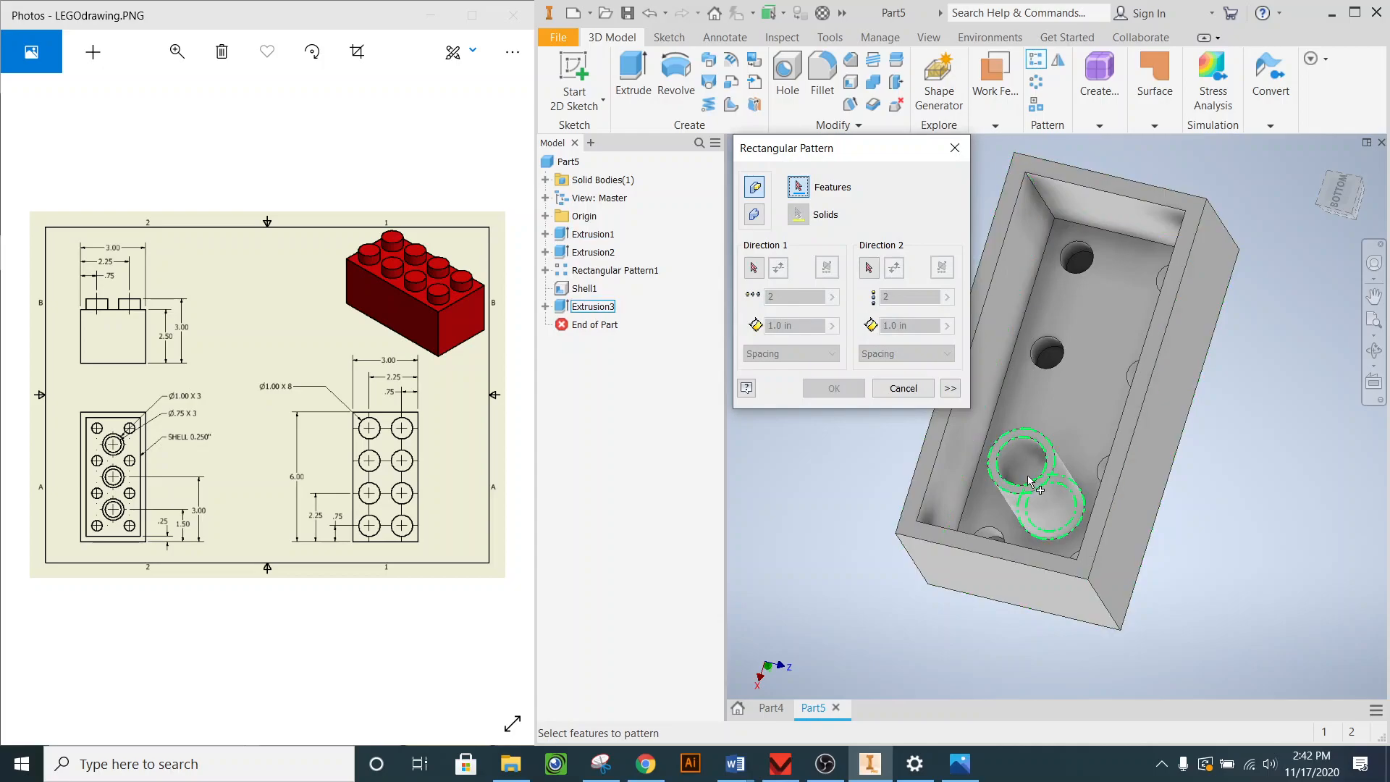
{"action": "left_click", "coordinate": [1048, 499]}
{"action": "left_click", "coordinate": [754, 275]}
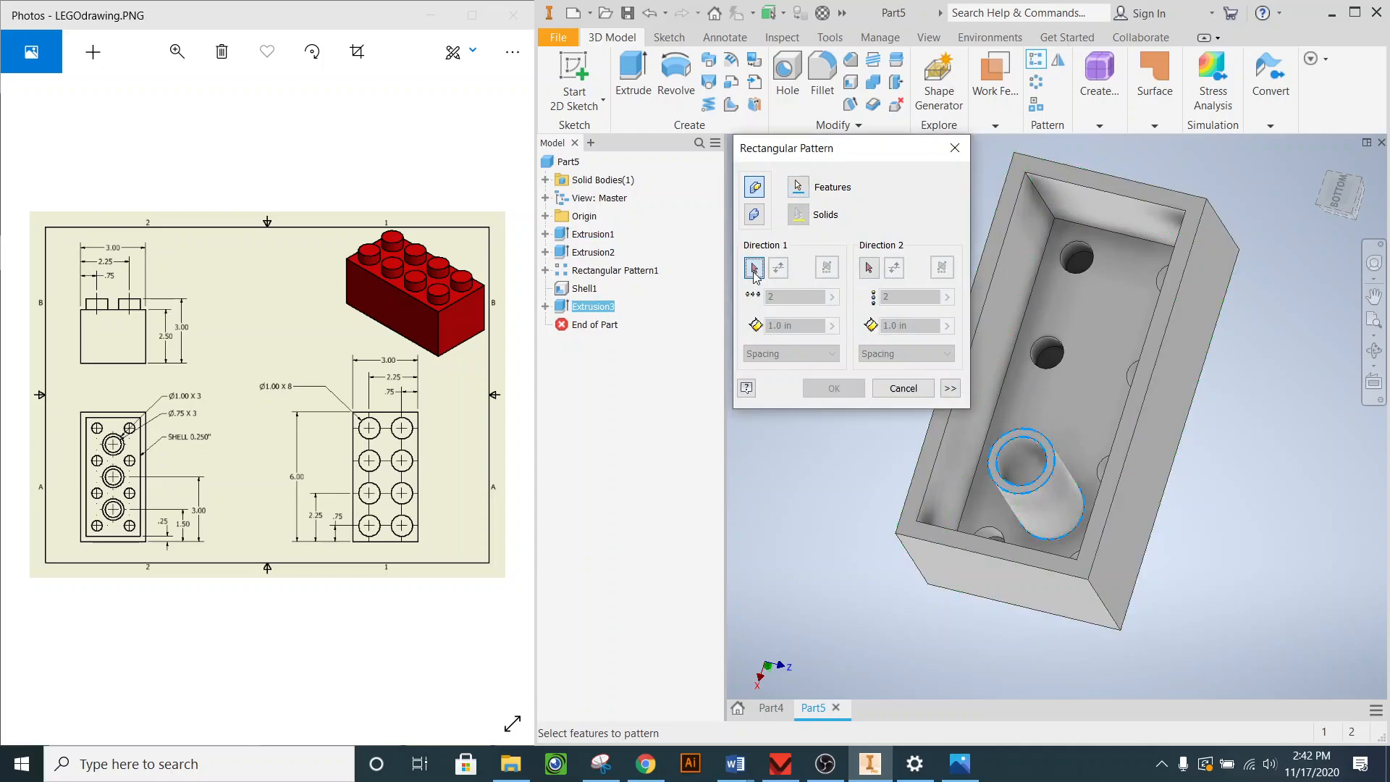
{"action": "left_click", "coordinate": [1029, 318]}
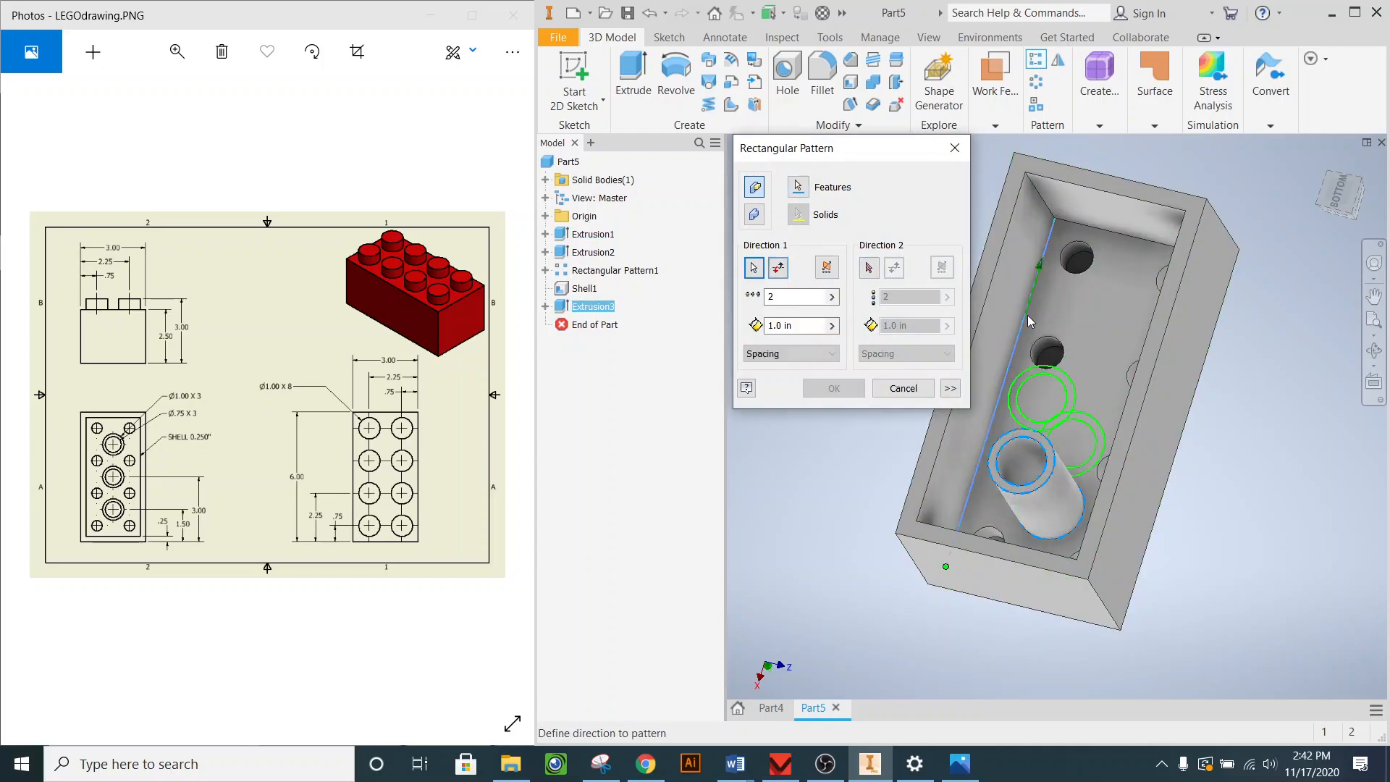
{"action": "left_click", "coordinate": [810, 303]}
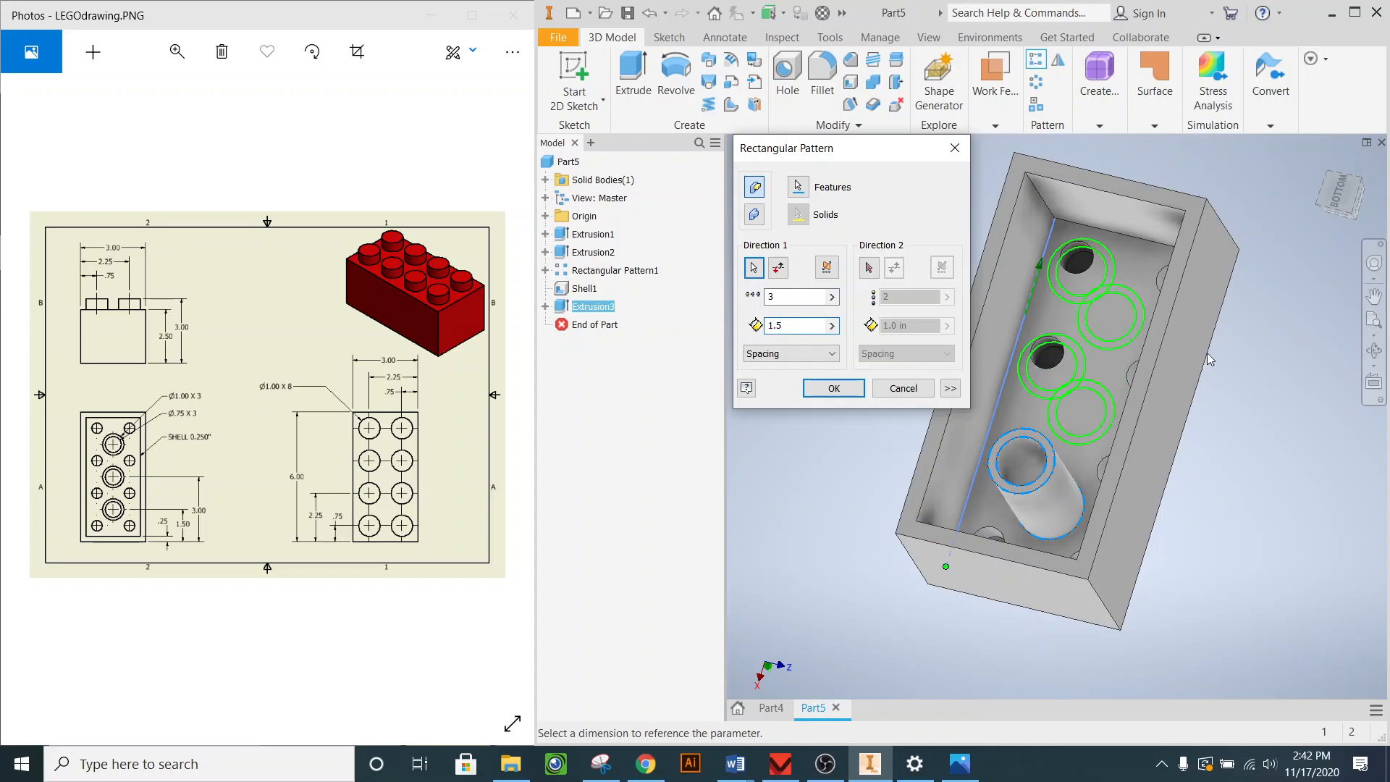
{"action": "left_click", "coordinate": [1344, 194]}
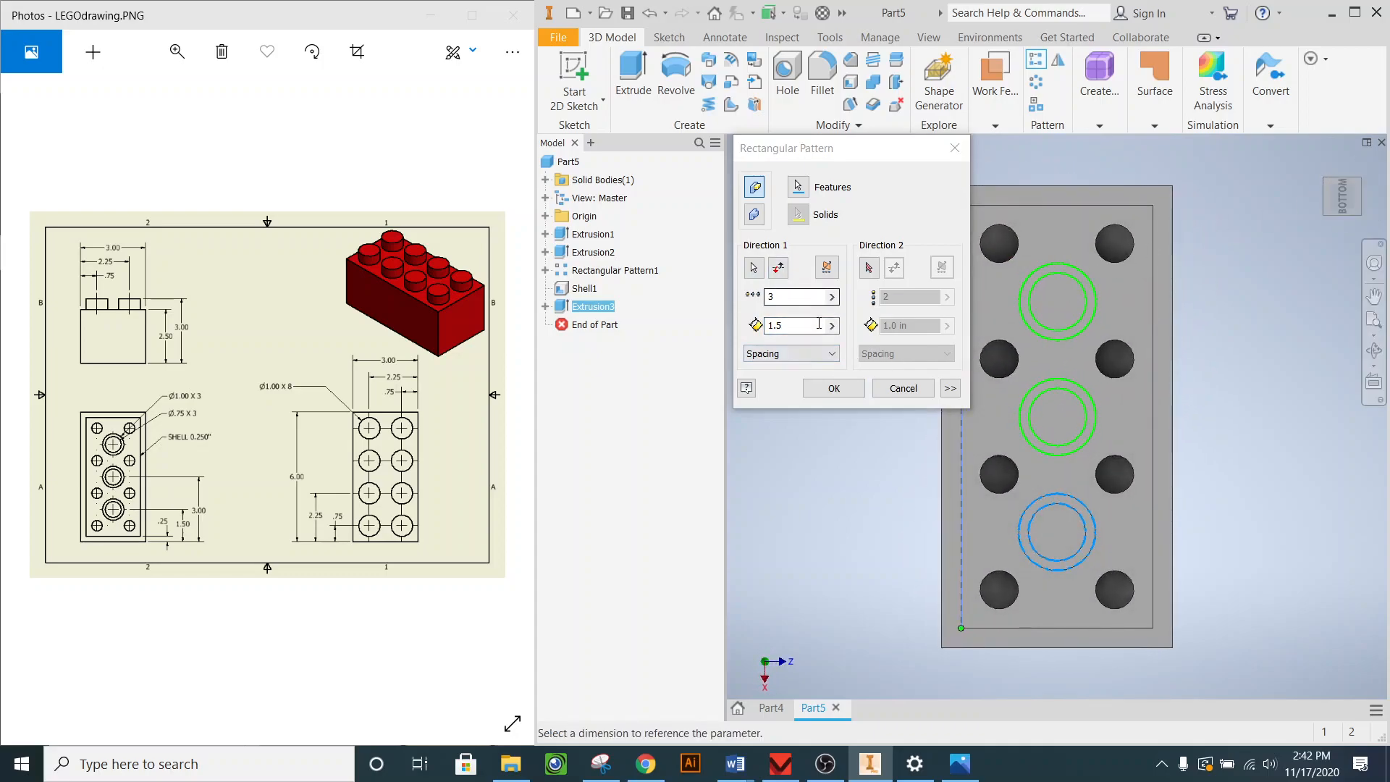
{"action": "left_click", "coordinate": [834, 388]}
- Show the finished brick from its studded side and maximize the modelling window to fill the screen
{"action": "mouse_move", "coordinate": [1338, 207]}
{"action": "left_mouse_down"}
{"action": "mouse_move", "coordinate": [1333, 239]}
{"action": "mouse_move", "coordinate": [1289, 260]}
{"action": "mouse_move", "coordinate": [1310, 239]}
{"action": "mouse_move", "coordinate": [1129, 362]}
{"action": "mouse_move", "coordinate": [1158, 467]}
{"action": "mouse_move", "coordinate": [1144, 362]}
{"action": "mouse_move", "coordinate": [1231, 355]}
{"action": "mouse_move", "coordinate": [1235, 434]}
{"action": "mouse_move", "coordinate": [1318, 326]}
{"action": "mouse_move", "coordinate": [1282, 391]}
{"action": "left_mouse_up"}
{"action": "middle_click_drag", "start_coordinate": [1159, 271], "coordinate": [1099, 314], "text": "shift"}
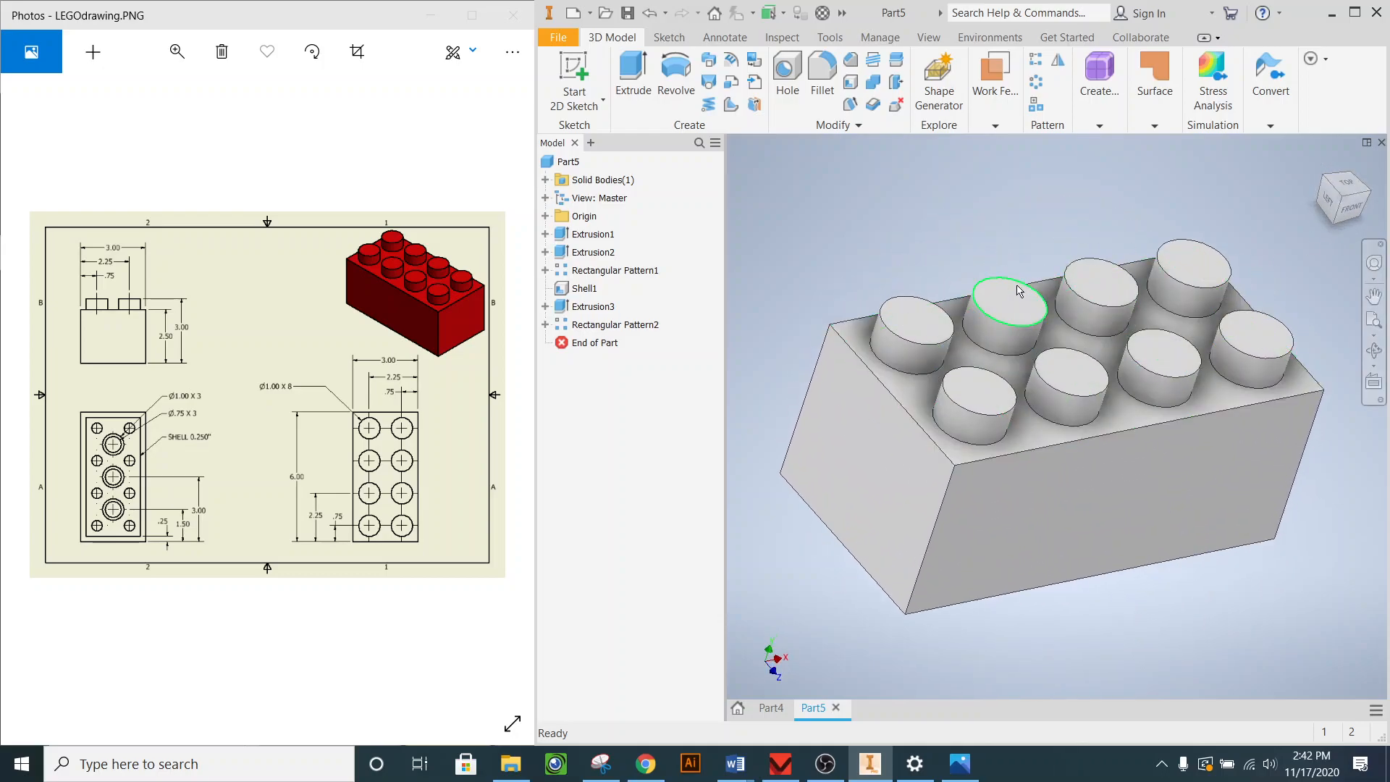
{"action": "scroll", "coordinate": [1017, 291], "scroll_direction": "down", "scroll_amount": 3}
{"action": "left_click", "coordinate": [1353, 13]}
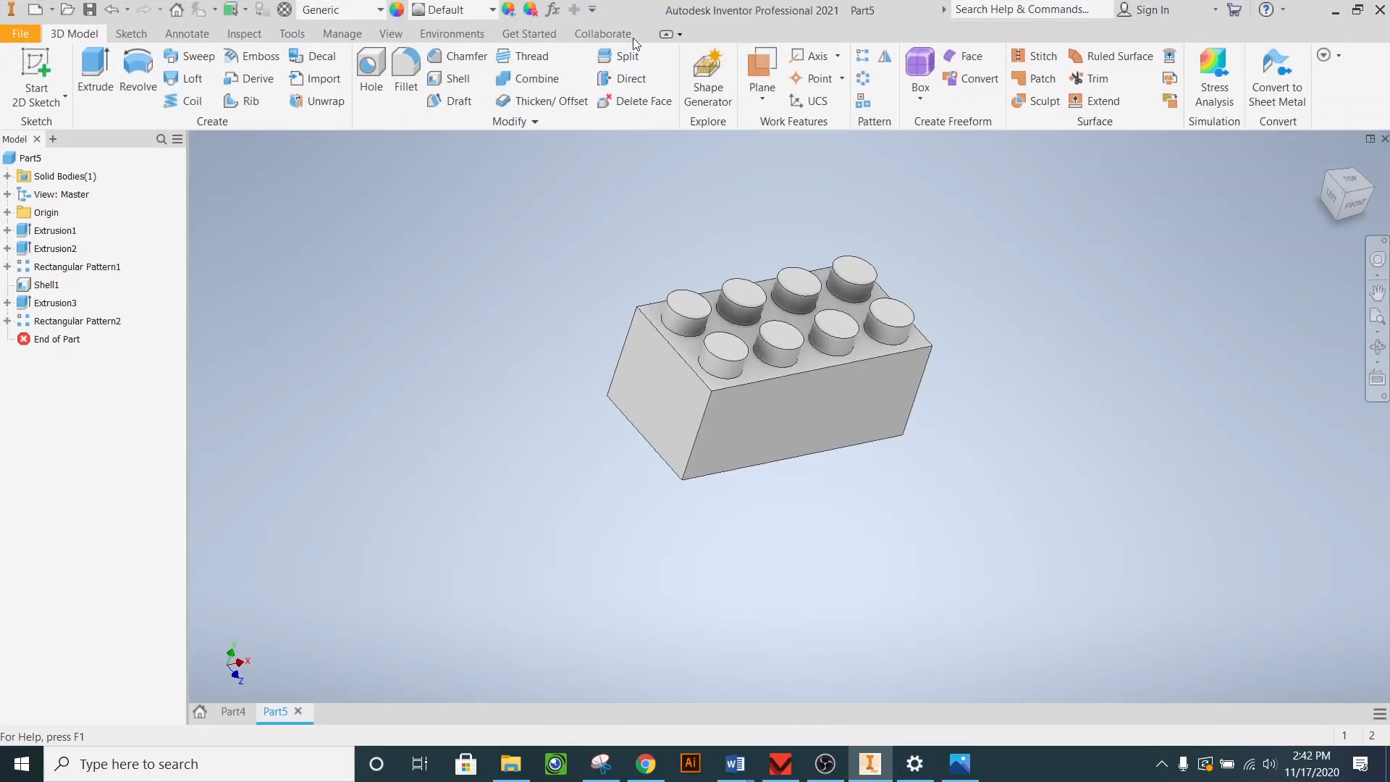
{"action": "scroll", "coordinate": [849, 358], "scroll_direction": "up", "scroll_amount": 3}
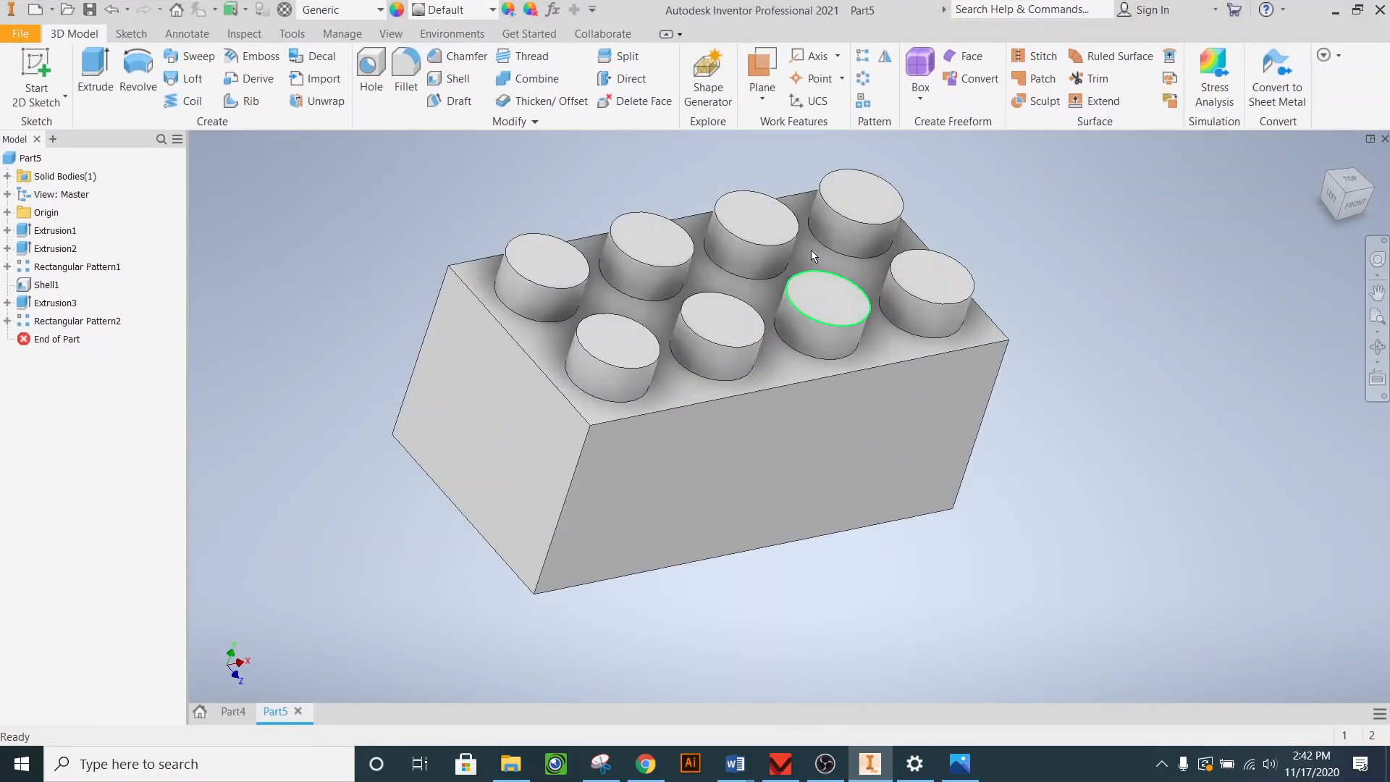
- Assign the Gold material to the brick
{"action": "left_click", "coordinate": [380, 10]}
{"action": "left_click", "coordinate": [333, 84]}
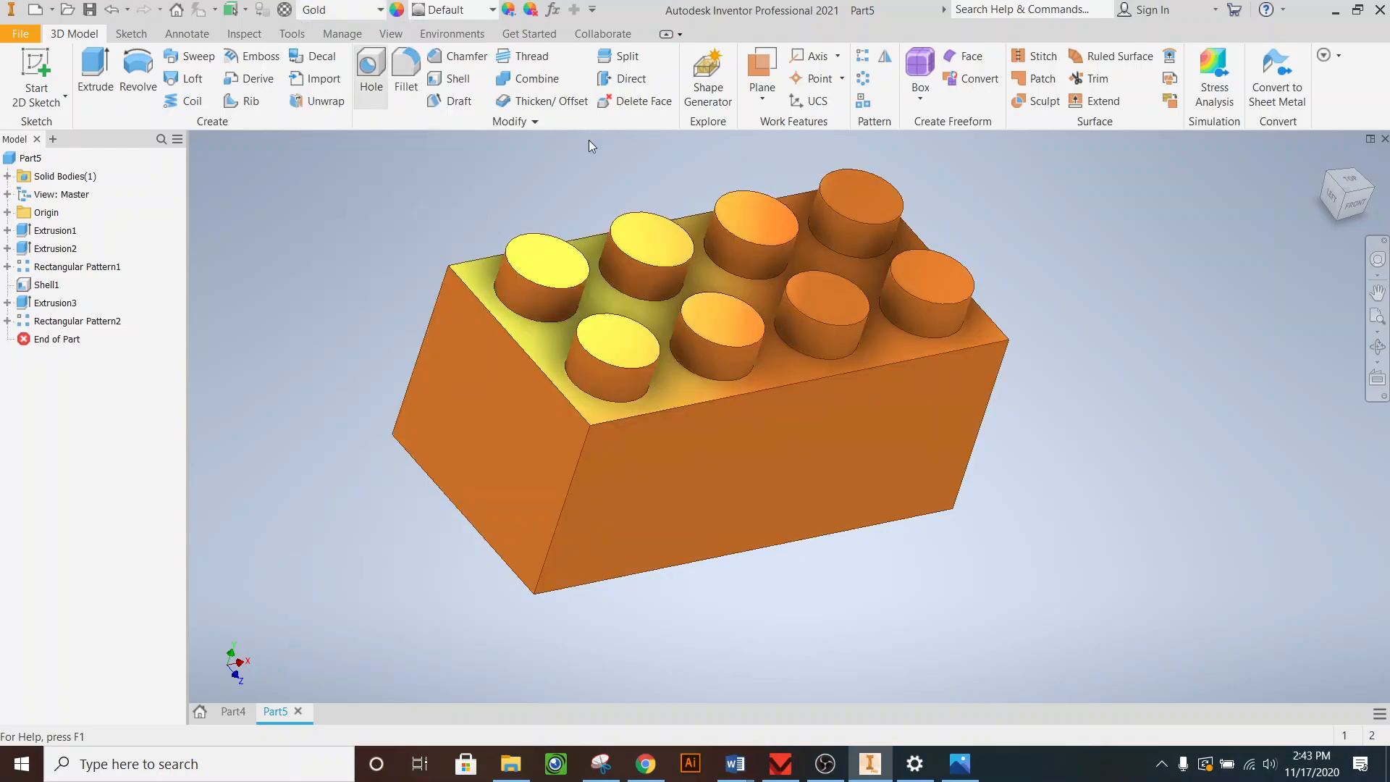
{"action": "mouse_move", "coordinate": [706, 370]}
{"action": "middle_mouse_down", "text": "shift"}
{"action": "mouse_move", "coordinate": [713, 275]}
{"action": "mouse_move", "coordinate": [760, 217]}
{"action": "mouse_move", "coordinate": [706, 370]}
{"action": "middle_mouse_up", "text": "shift"}
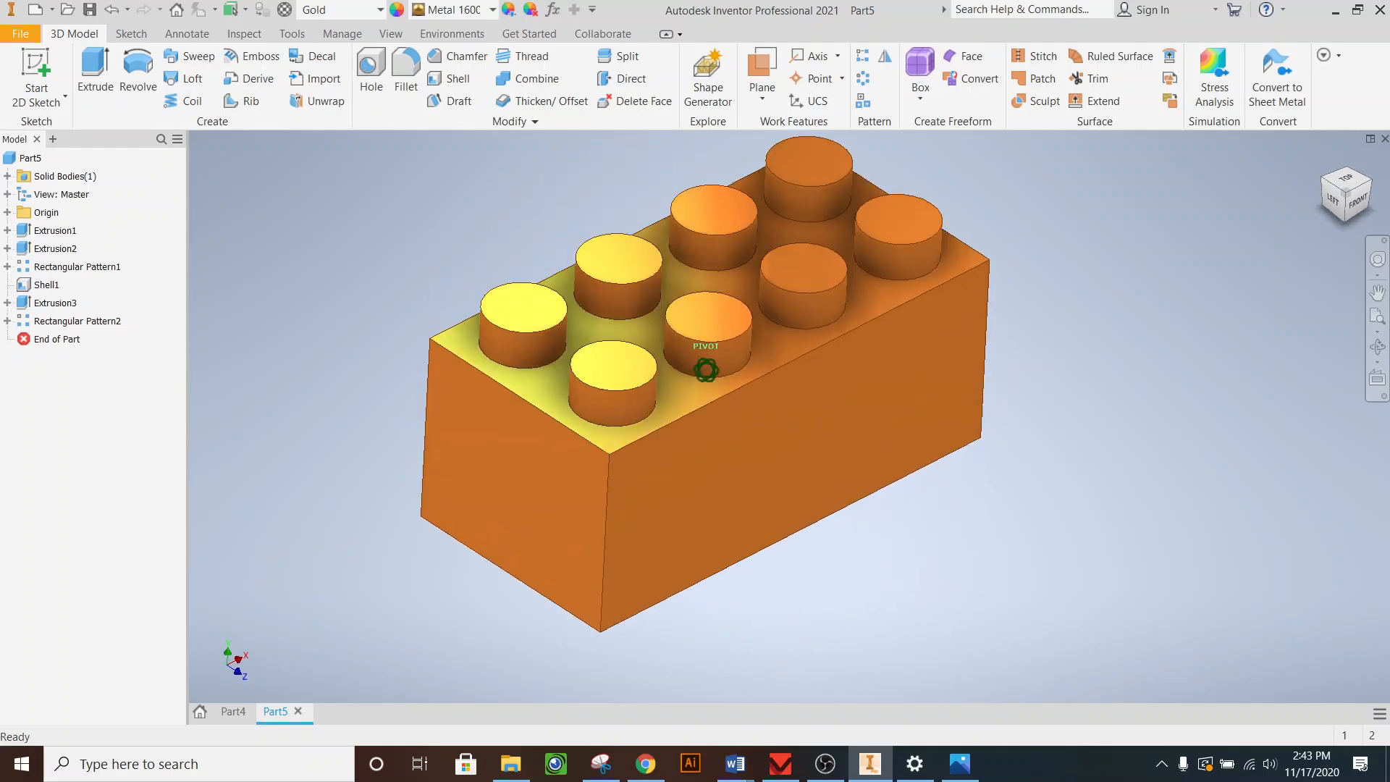
- Change the brick's material to Silver
{"action": "left_click", "coordinate": [378, 9]}
{"action": "scroll", "coordinate": [373, 253], "scroll_direction": "down", "scroll_amount": 1}
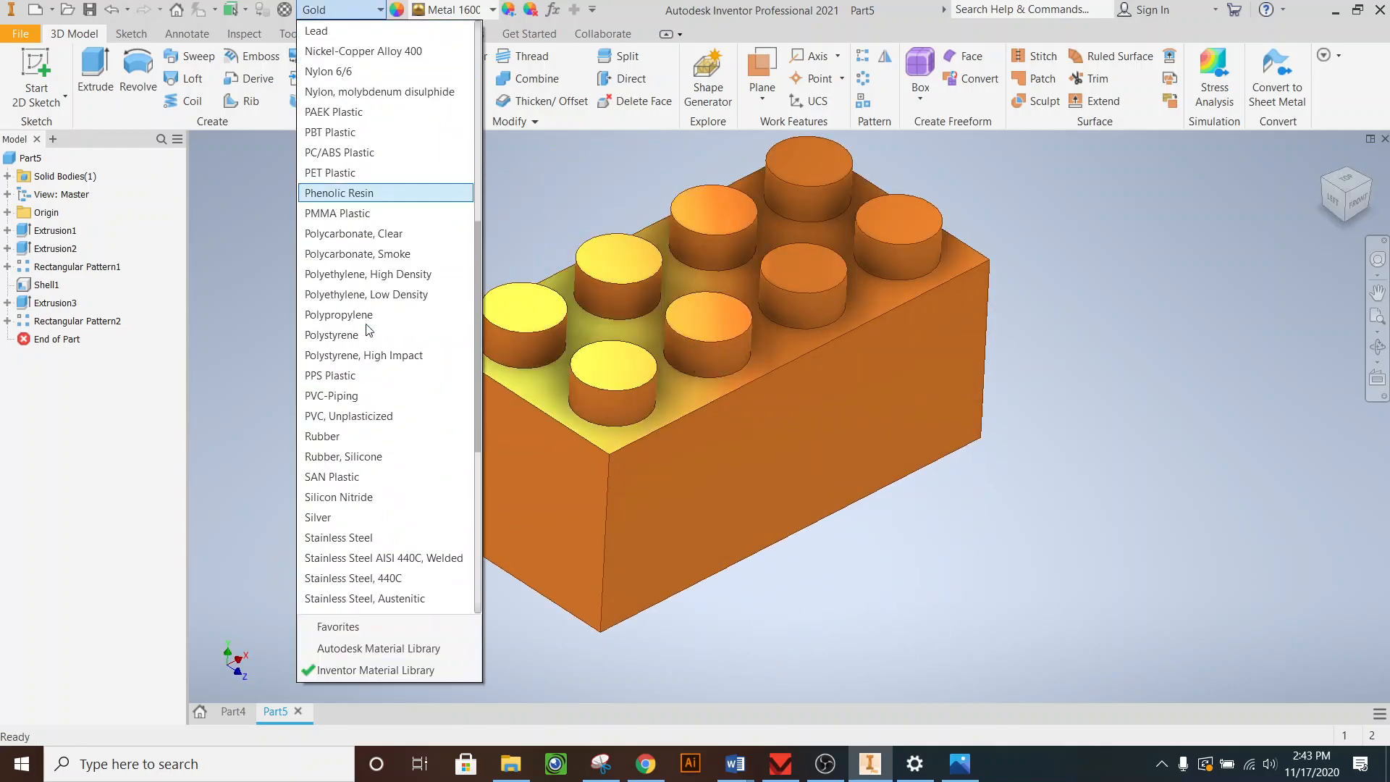
{"action": "scroll", "coordinate": [367, 329], "scroll_direction": "down", "scroll_amount": 2}
{"action": "left_click", "coordinate": [366, 396]}
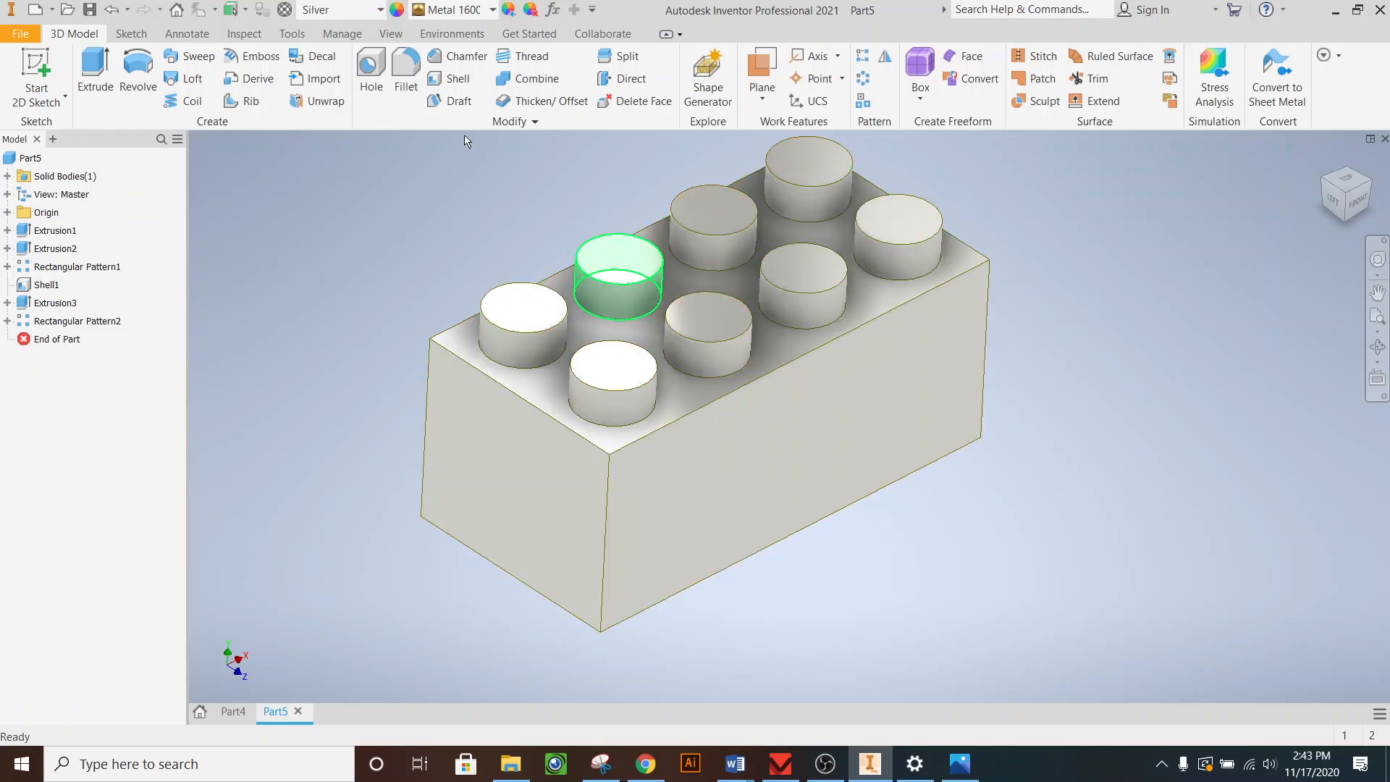
- Change the brick's material to Concrete
{"action": "left_click", "coordinate": [380, 9]}
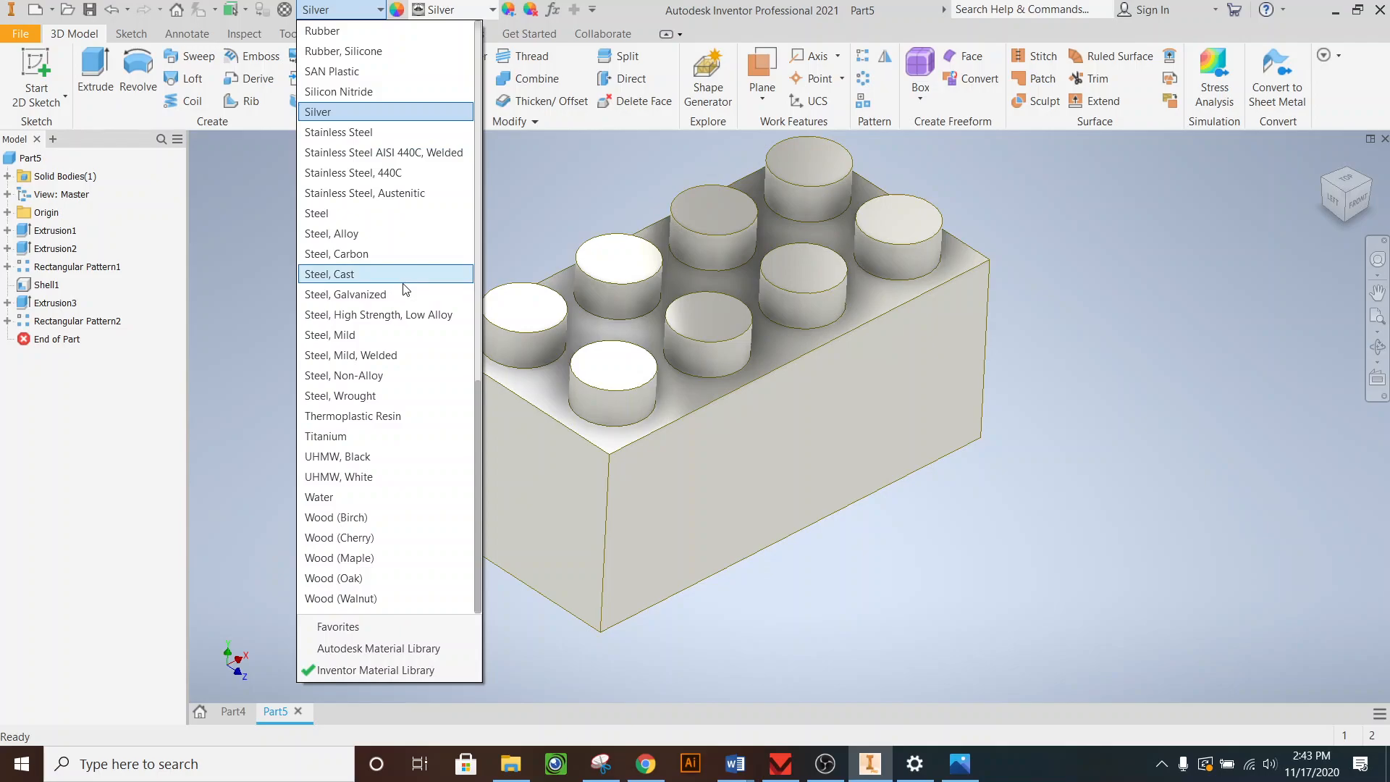
{"action": "scroll", "coordinate": [405, 290], "scroll_direction": "up", "scroll_amount": 15}
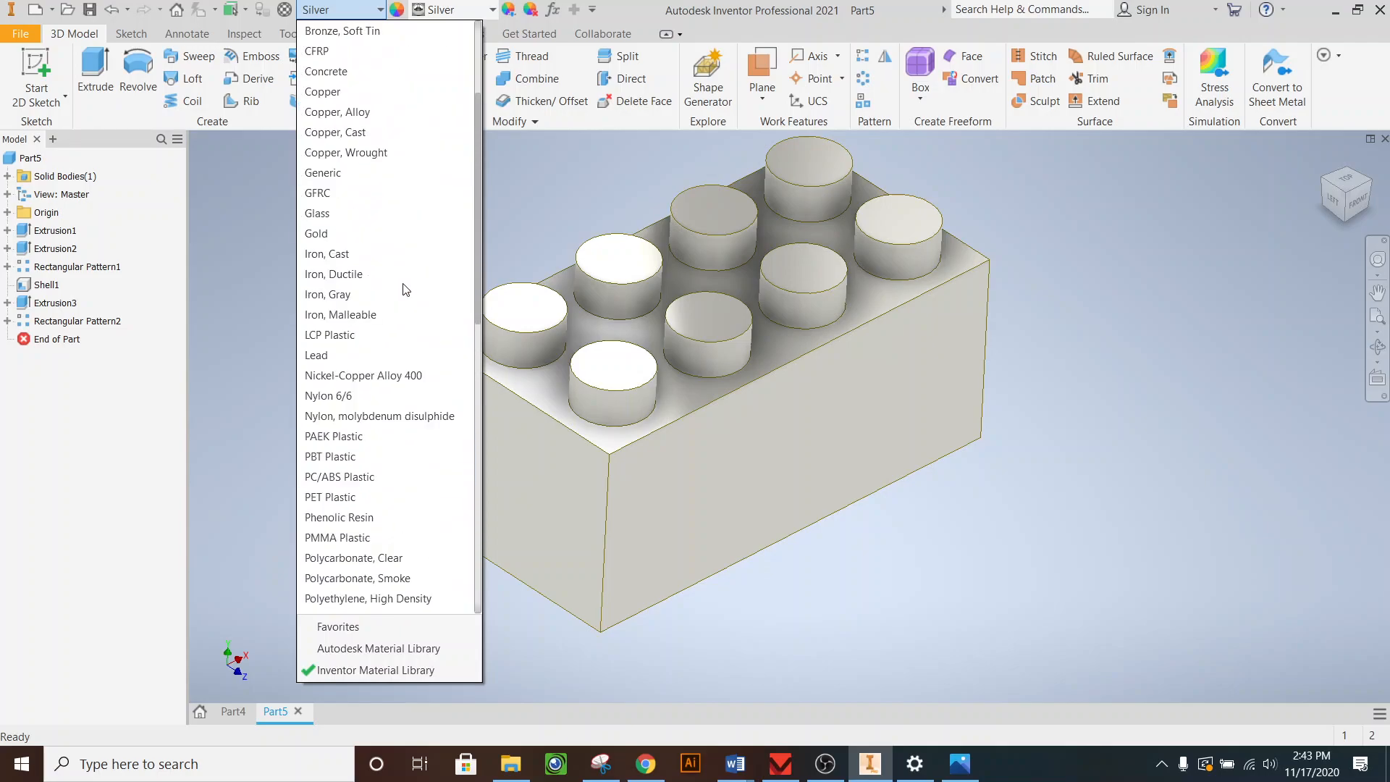
{"action": "left_click", "coordinate": [363, 186]}
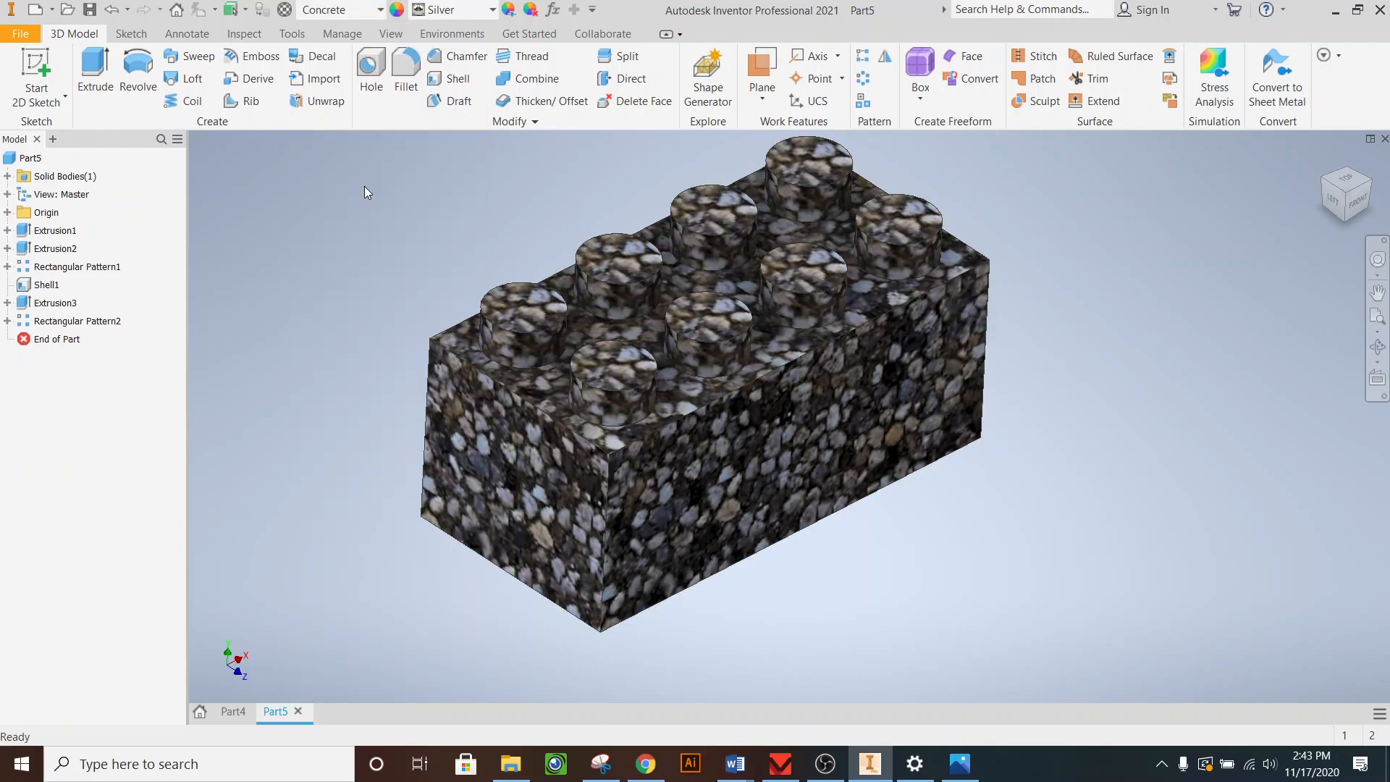
{"action": "mouse_move", "coordinate": [1344, 197]}
{"action": "left_mouse_down"}
{"action": "mouse_move", "coordinate": [1344, 174]}
{"action": "mouse_move", "coordinate": [1344, 197]}
{"action": "left_mouse_up"}
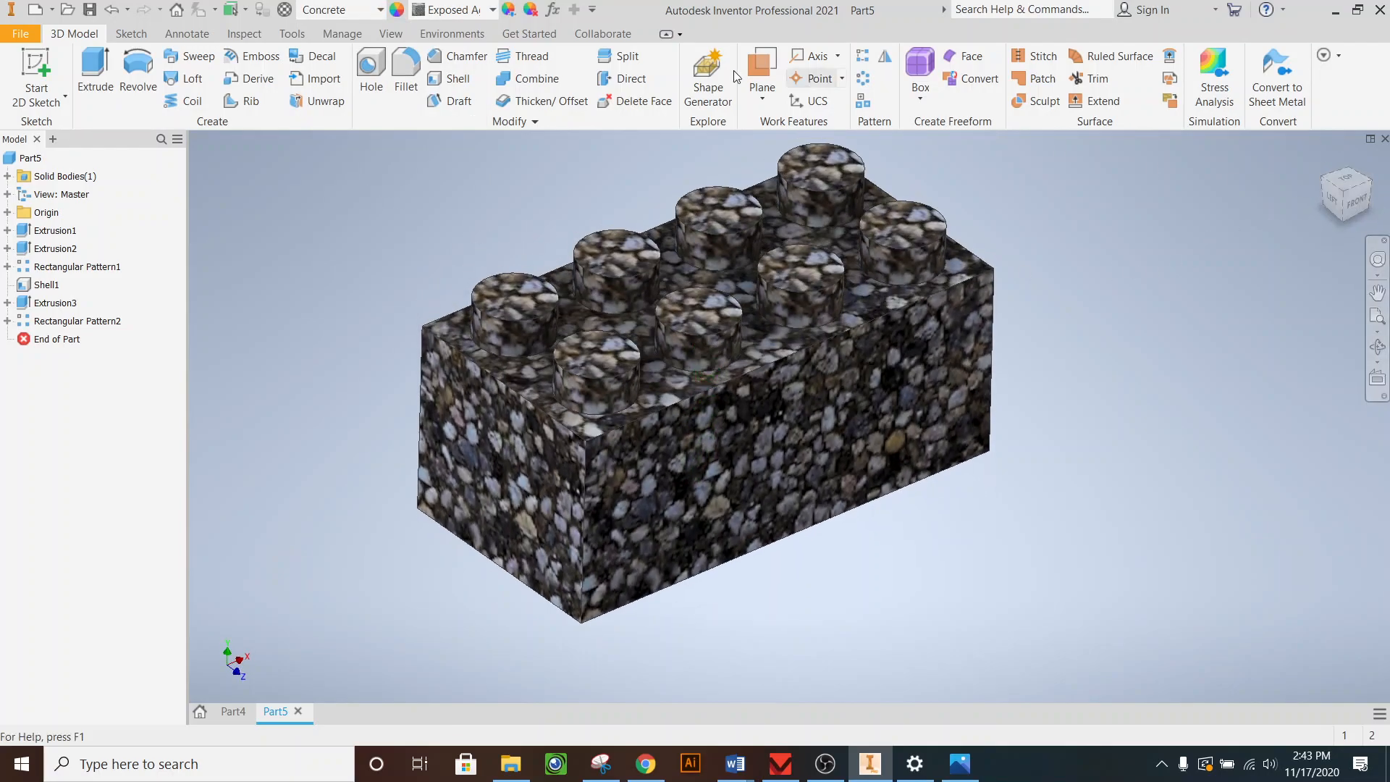
- Set the brick's material to Wood (Oak) from the Inventor Material Library
{"action": "left_click", "coordinate": [386, 13]}
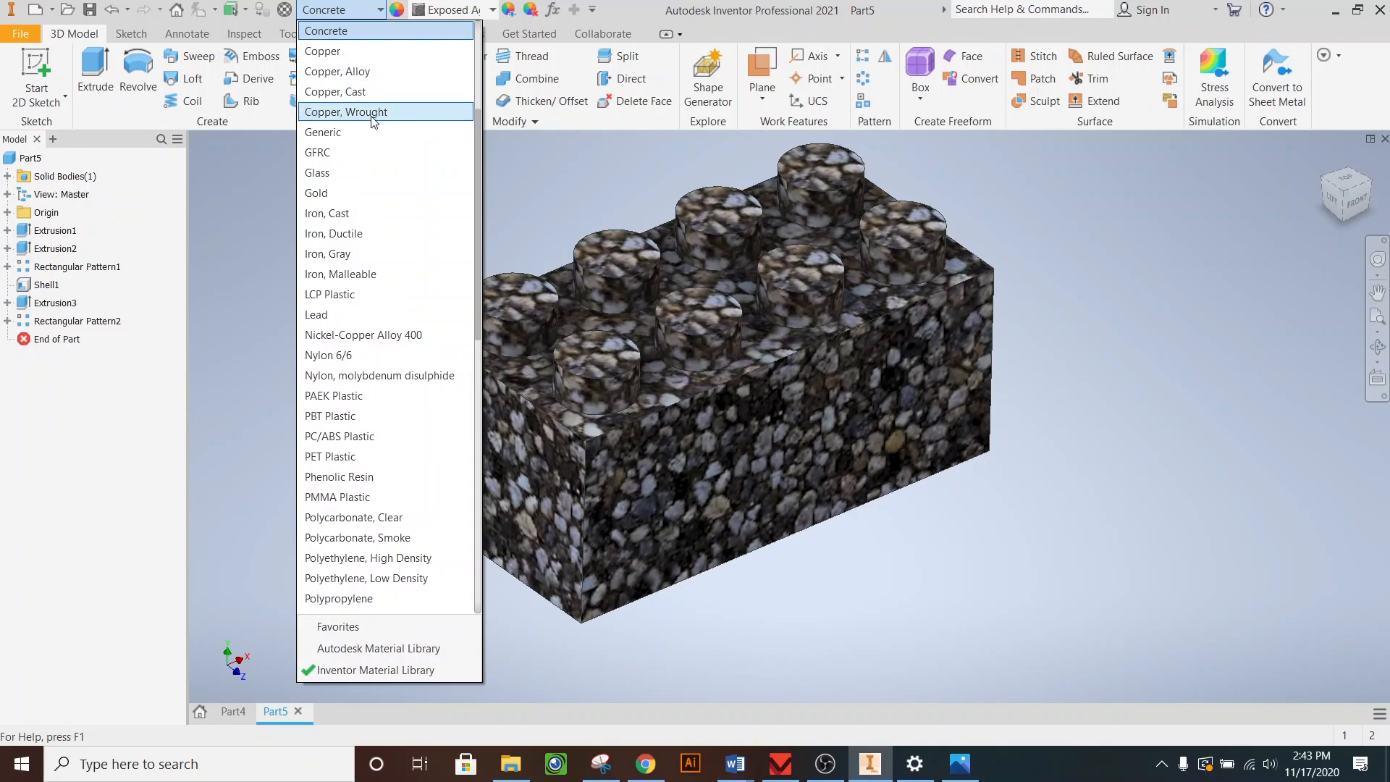
{"action": "scroll", "coordinate": [419, 398], "scroll_direction": "down", "scroll_amount": 5}
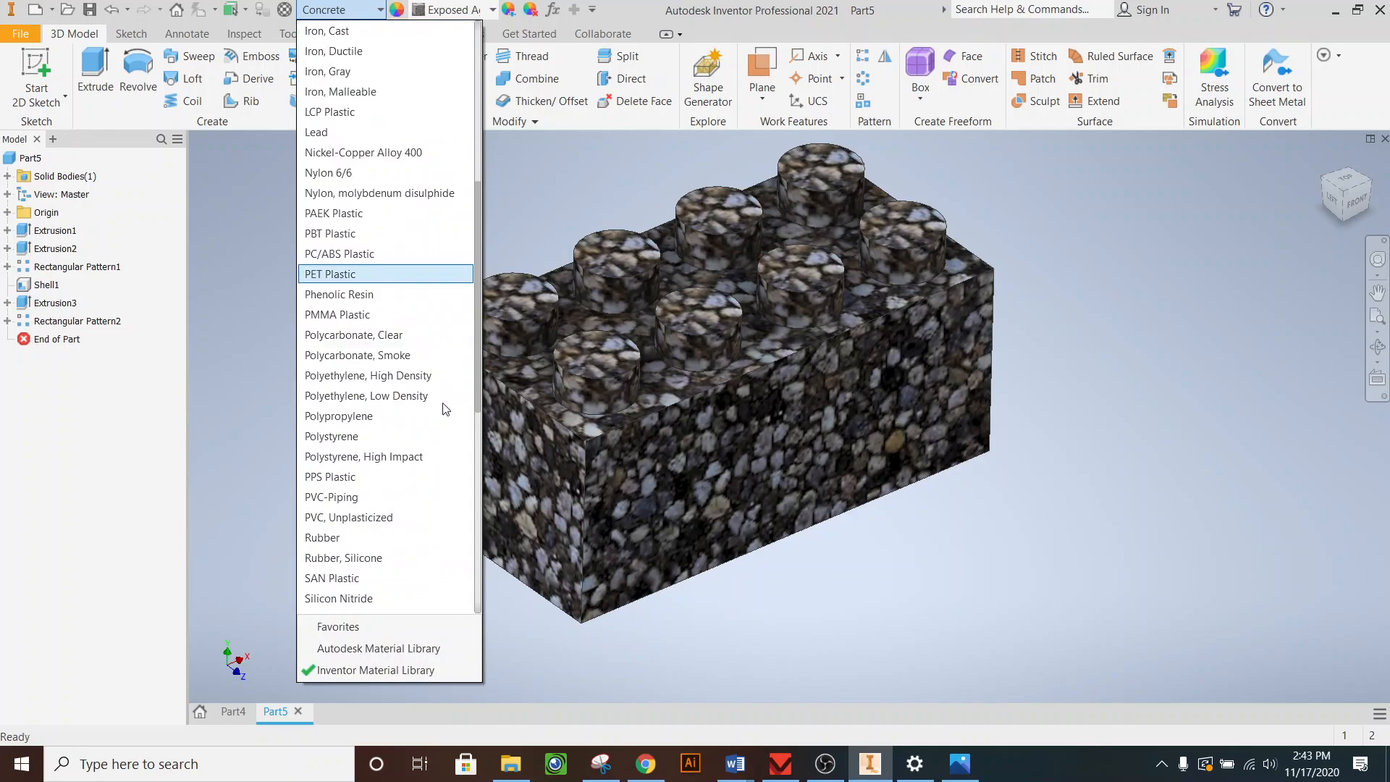
{"action": "scroll", "coordinate": [419, 403], "scroll_direction": "down", "scroll_amount": 3}
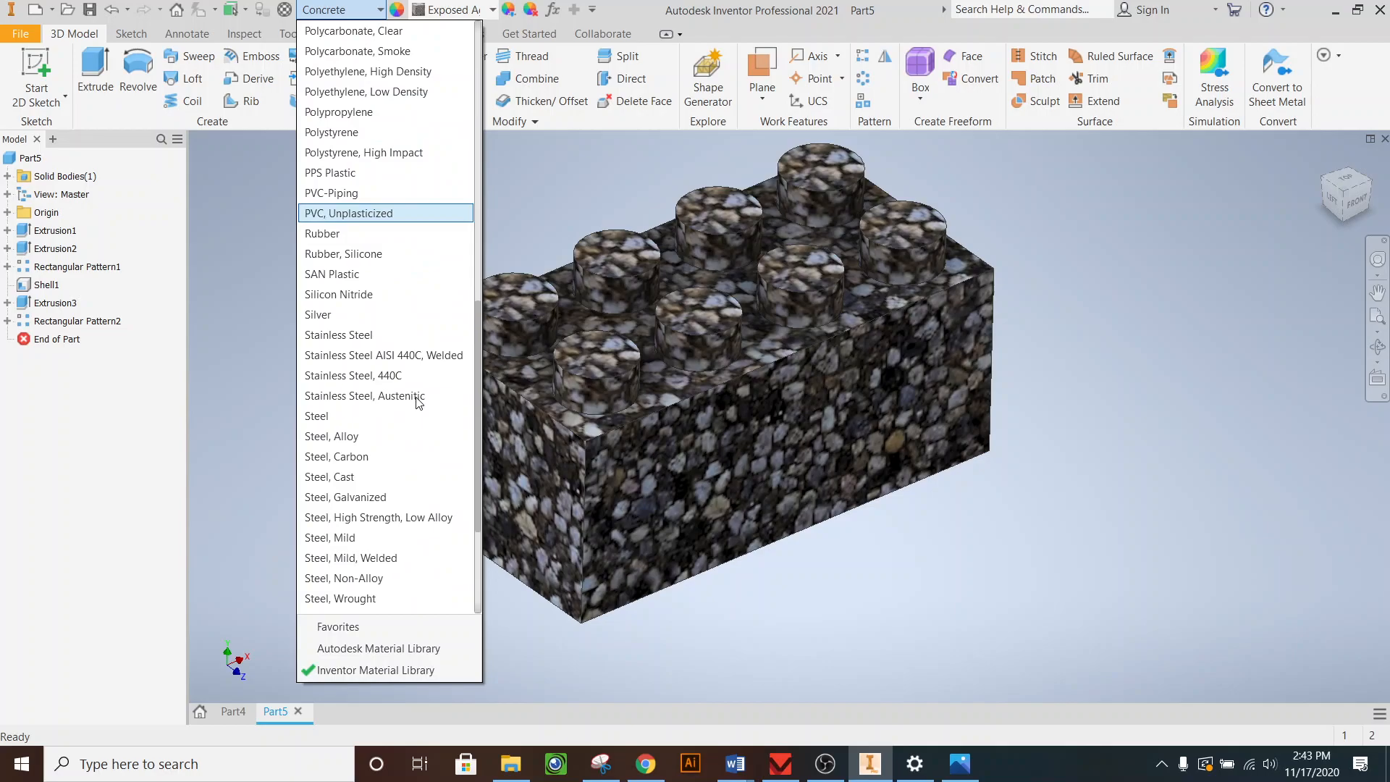
{"action": "scroll", "coordinate": [418, 403], "scroll_direction": "down", "scroll_amount": 1}
{"action": "scroll", "coordinate": [418, 403], "scroll_direction": "down", "scroll_amount": 1}
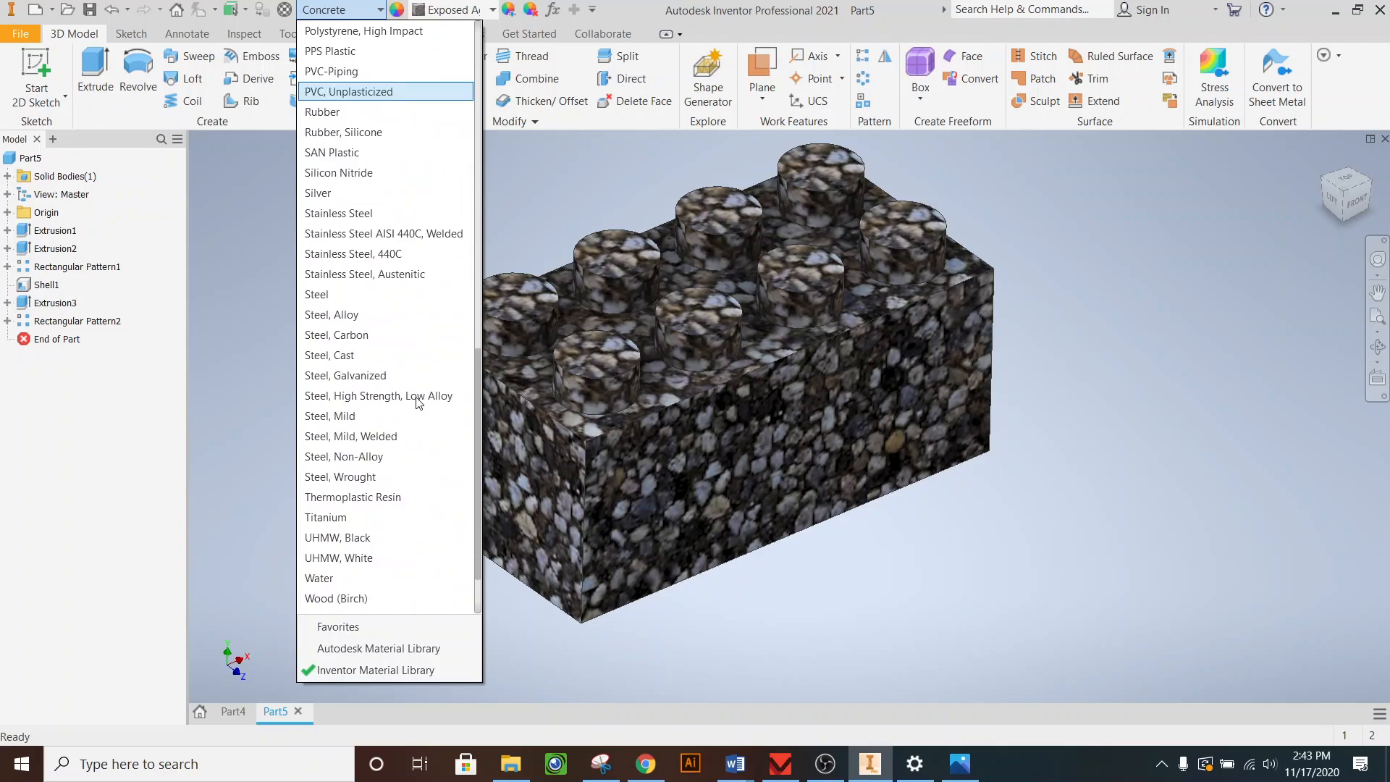
{"action": "scroll", "coordinate": [418, 403], "scroll_direction": "down", "scroll_amount": 1}
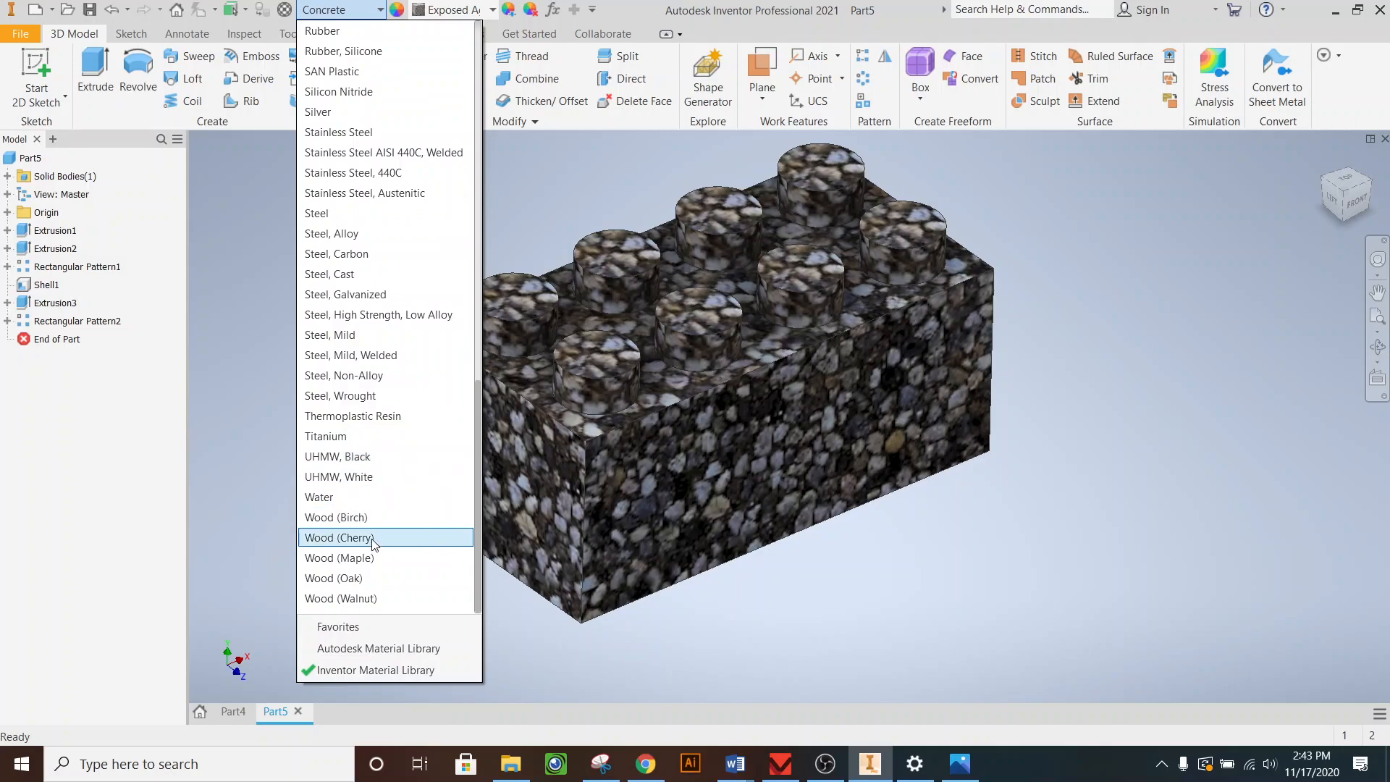
{"action": "left_click", "coordinate": [370, 578]}
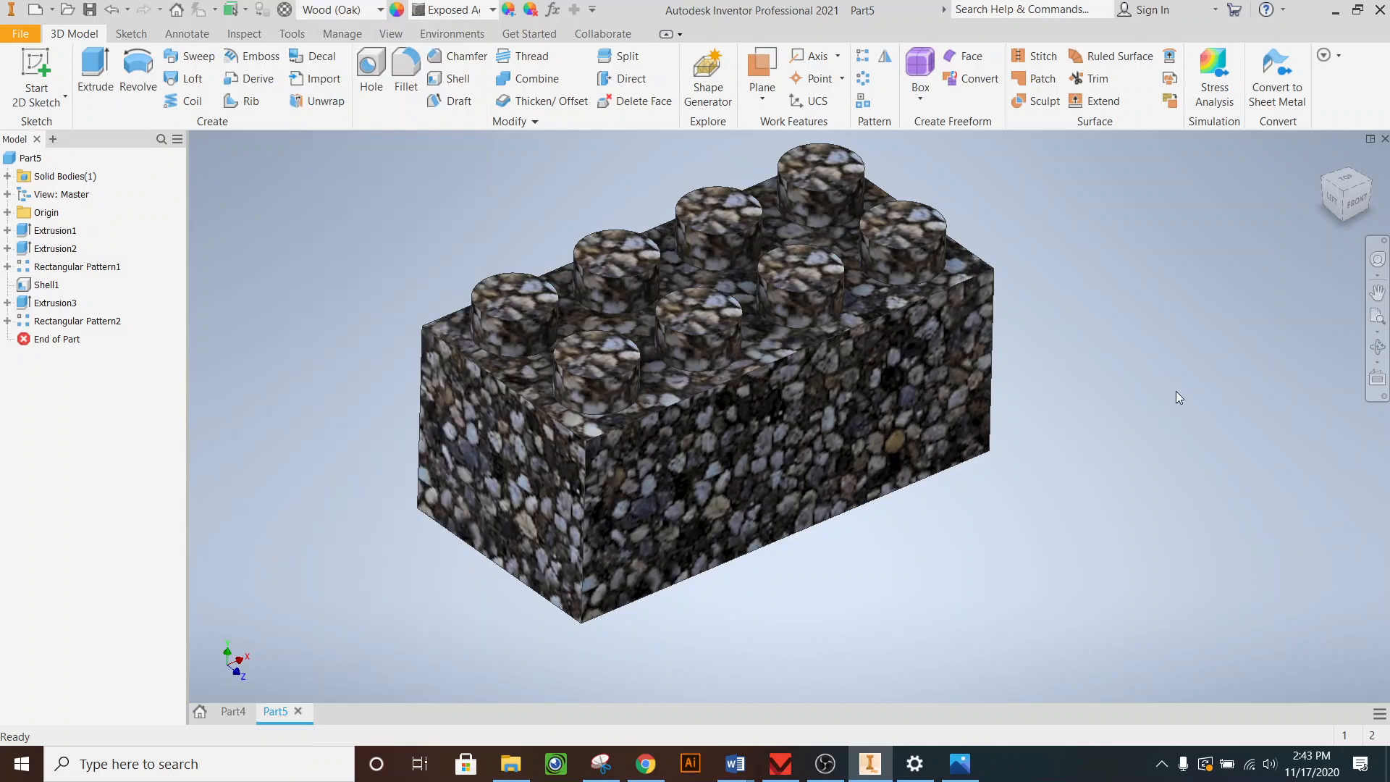
{"action": "mouse_move", "coordinate": [1347, 201]}
{"action": "left_mouse_down"}
{"action": "mouse_move", "coordinate": [1347, 163]}
{"action": "mouse_move", "coordinate": [1349, 230]}
{"action": "mouse_move", "coordinate": [1346, 174]}
{"action": "mouse_move", "coordinate": [1304, 144]}
{"action": "mouse_move", "coordinate": [1208, 446]}
{"action": "left_mouse_up"}
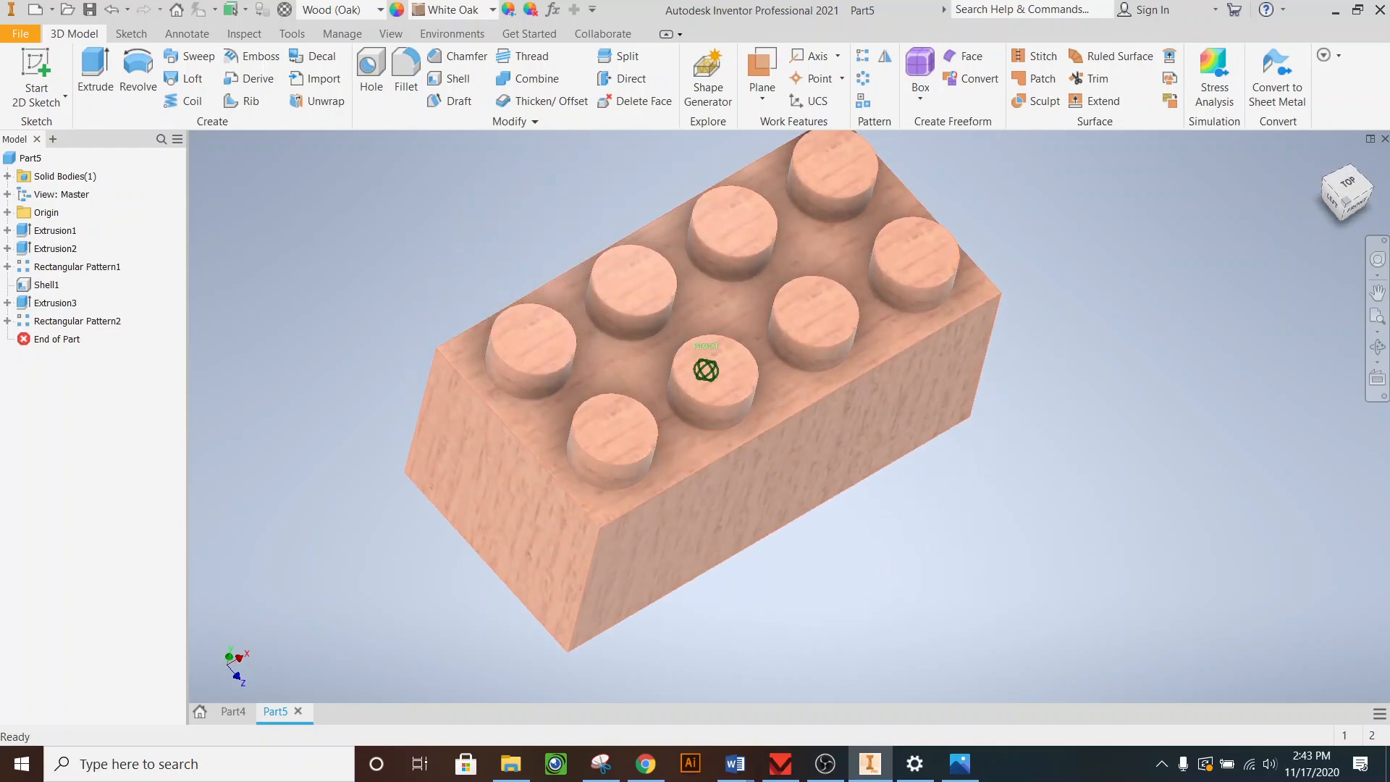
{"action": "left_click", "coordinate": [779, 778]}
{"action": "left_click", "coordinate": [869, 769]}
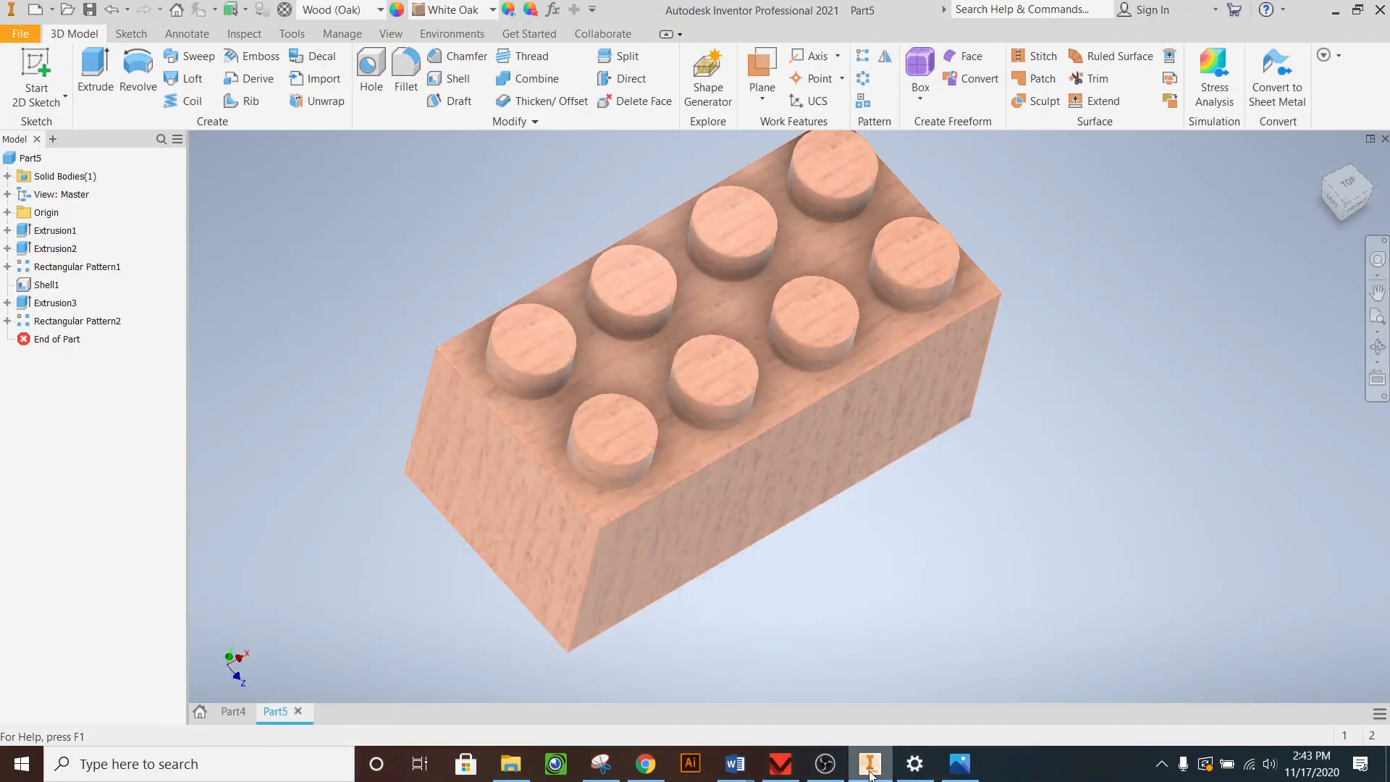